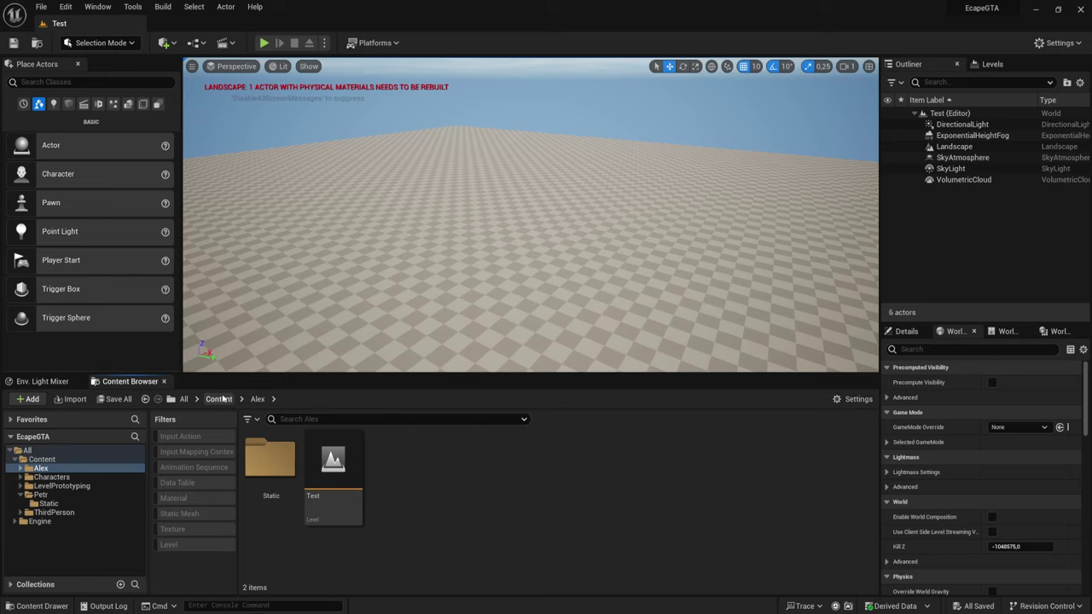
Go up to the project's Content folder and look over the Alex and Petr folders
{"action": "left_click", "coordinate": [218, 399]}
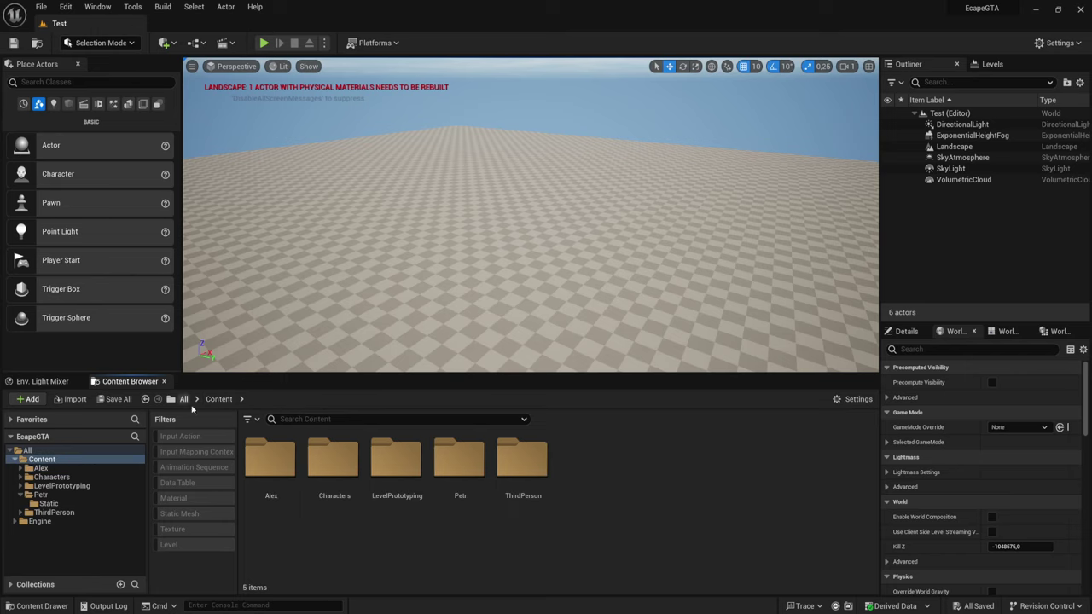
{"action": "left_click", "coordinate": [271, 460]}
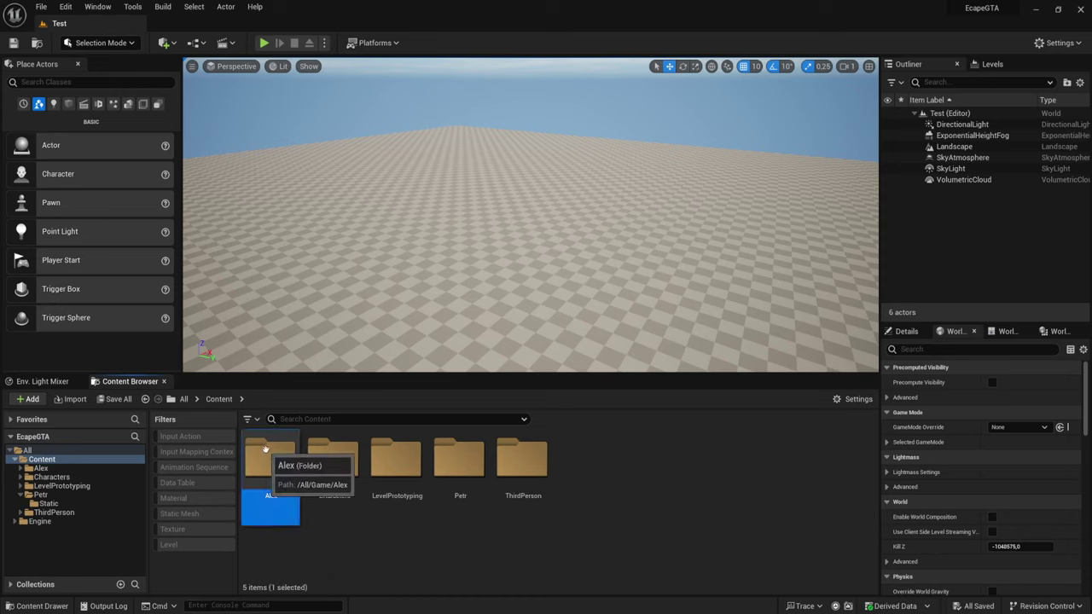
{"action": "left_click", "coordinate": [456, 466]}
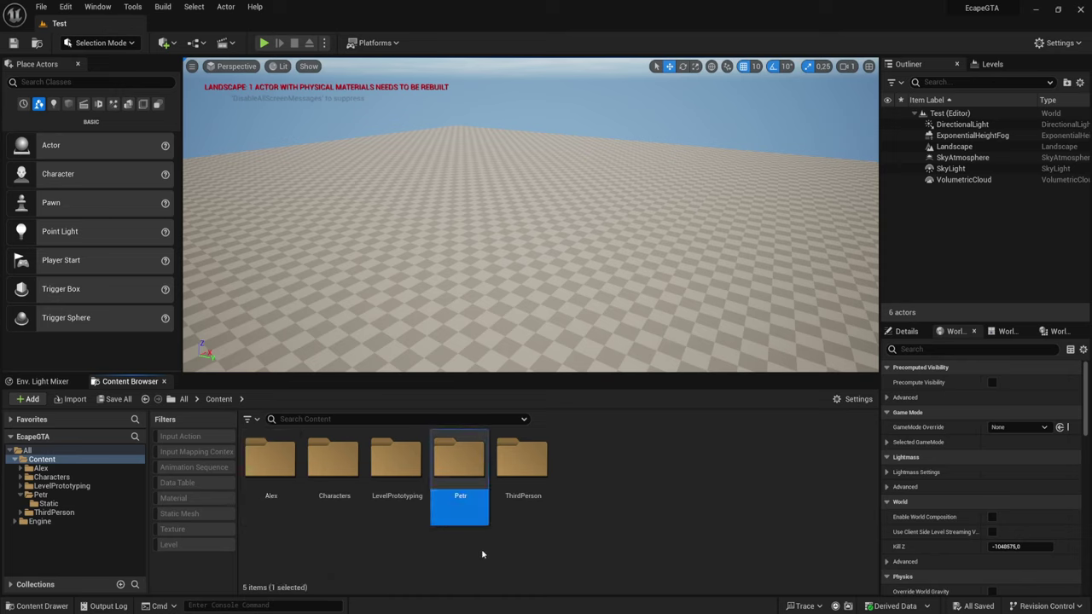
{"action": "left_click", "coordinate": [280, 457]}
{"action": "left_click", "coordinate": [471, 472]}
{"action": "left_click", "coordinate": [281, 465]}
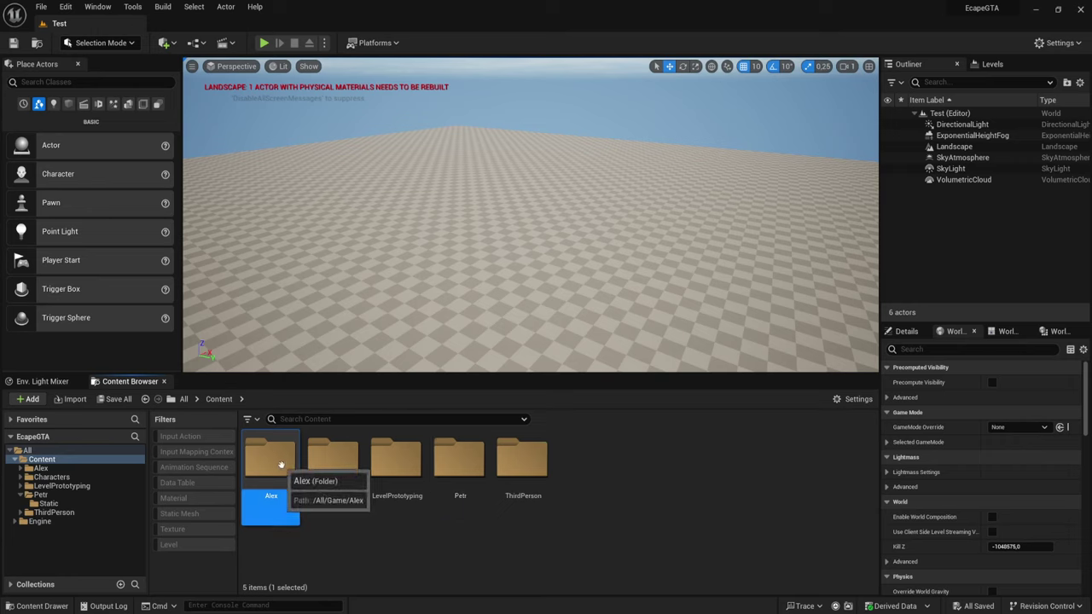
{"action": "left_click", "coordinate": [387, 549]}
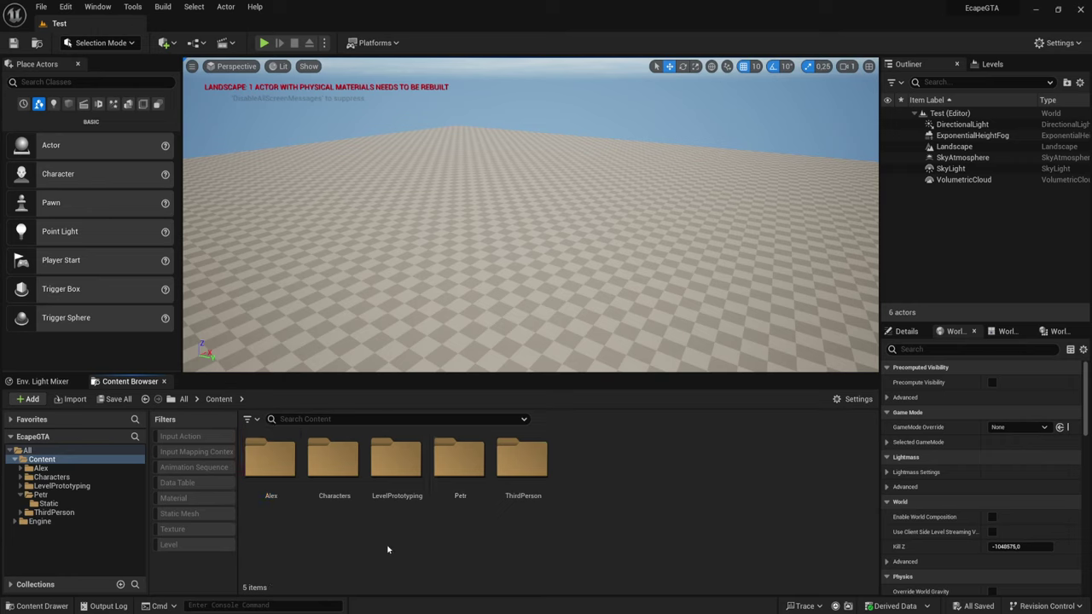
Import OpenBossDoor.mp3 from the Desktop into the Static folder inside Alex
{"action": "double_click", "coordinate": [271, 465]}
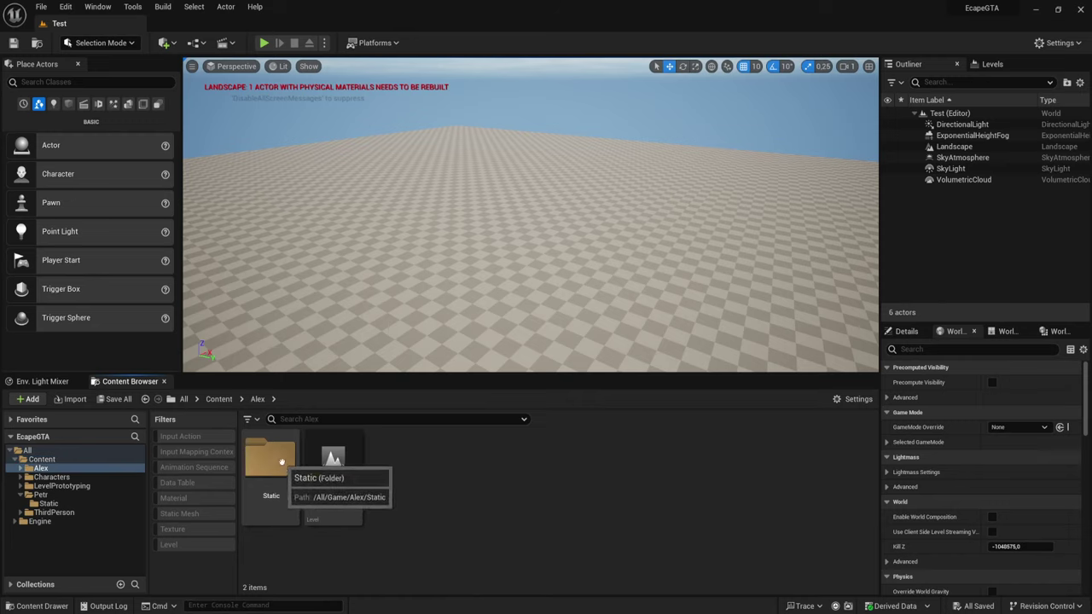
{"action": "double_click", "coordinate": [282, 461]}
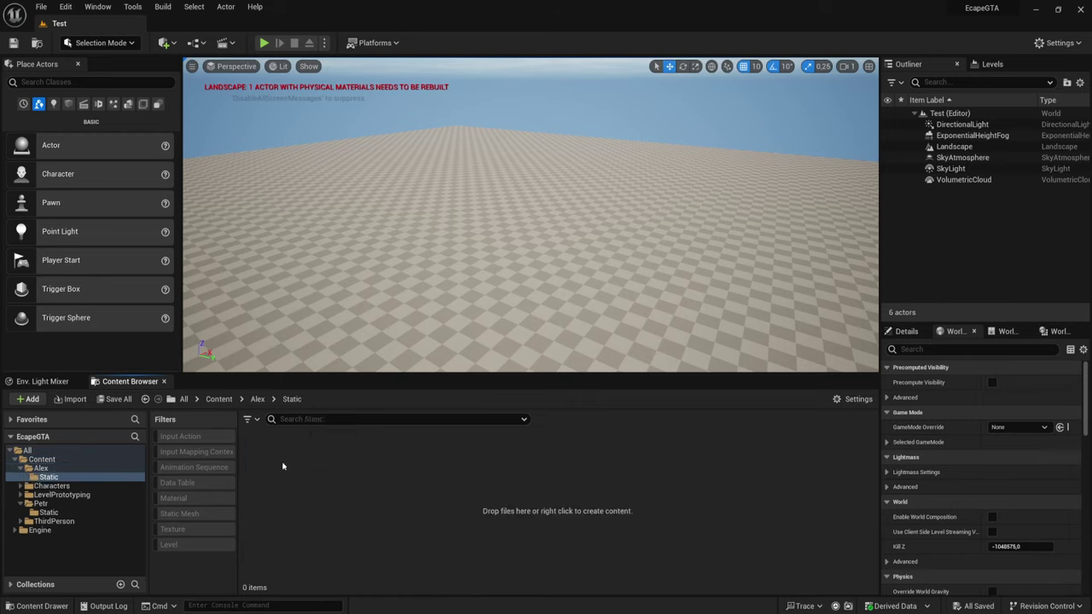
{"action": "right_click", "coordinate": [324, 489]}
{"action": "left_click", "coordinate": [383, 91]}
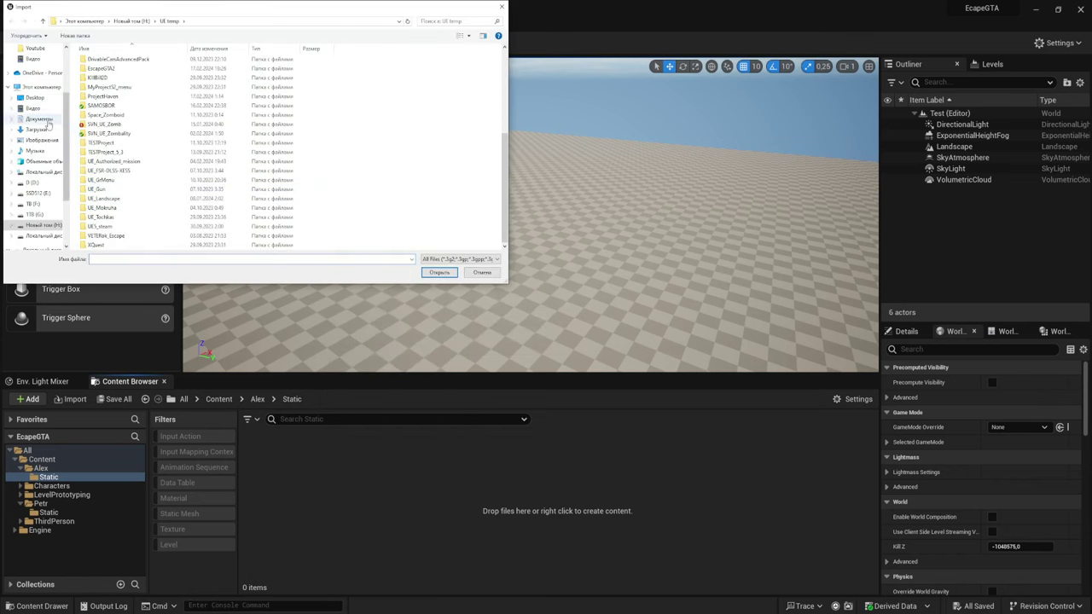
{"action": "left_click", "coordinate": [34, 97]}
{"action": "scroll", "coordinate": [236, 196], "scroll_direction": "down", "scroll_amount": 2}
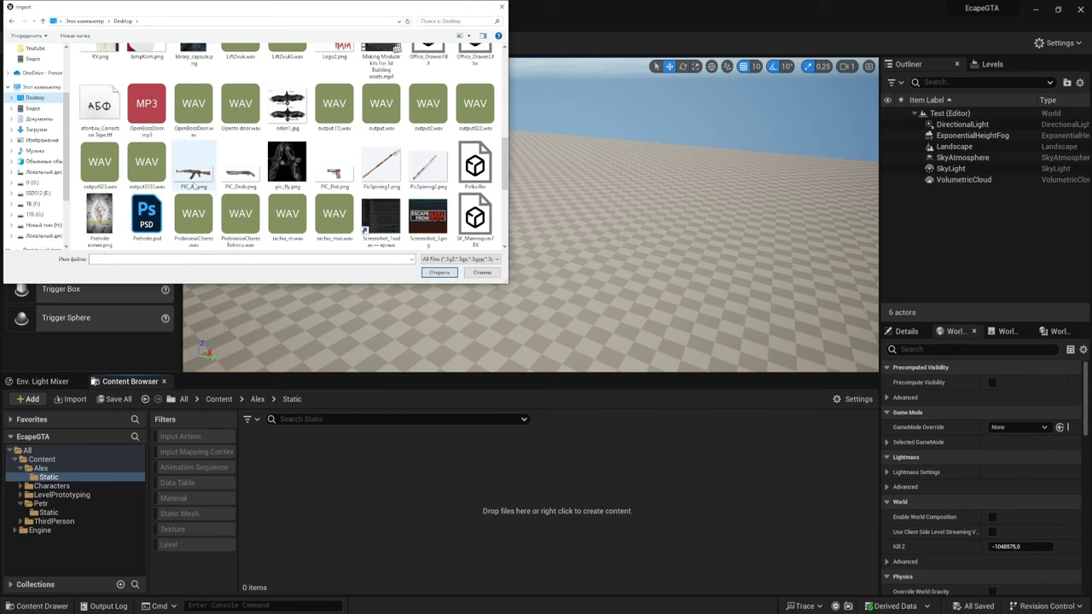
{"action": "left_click", "coordinate": [147, 107]}
{"action": "left_click", "coordinate": [440, 274]}
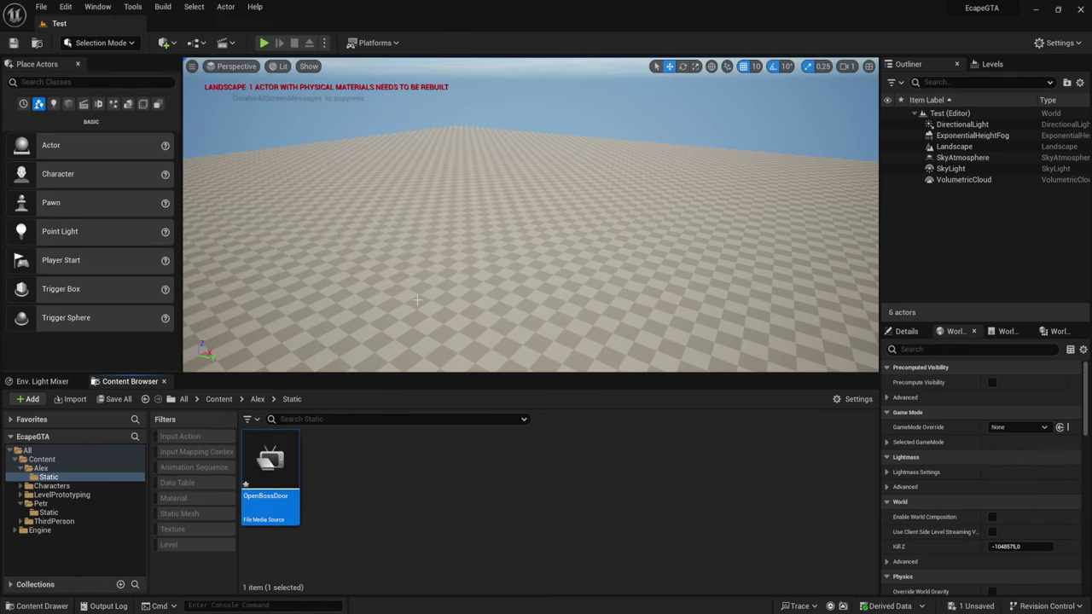
Import Subtitres.png and Subtitres2.png from the Desktop into the same Static folder and save all unsaved assets
{"action": "left_click", "coordinate": [390, 482]}
{"action": "right_click", "coordinate": [384, 483]}
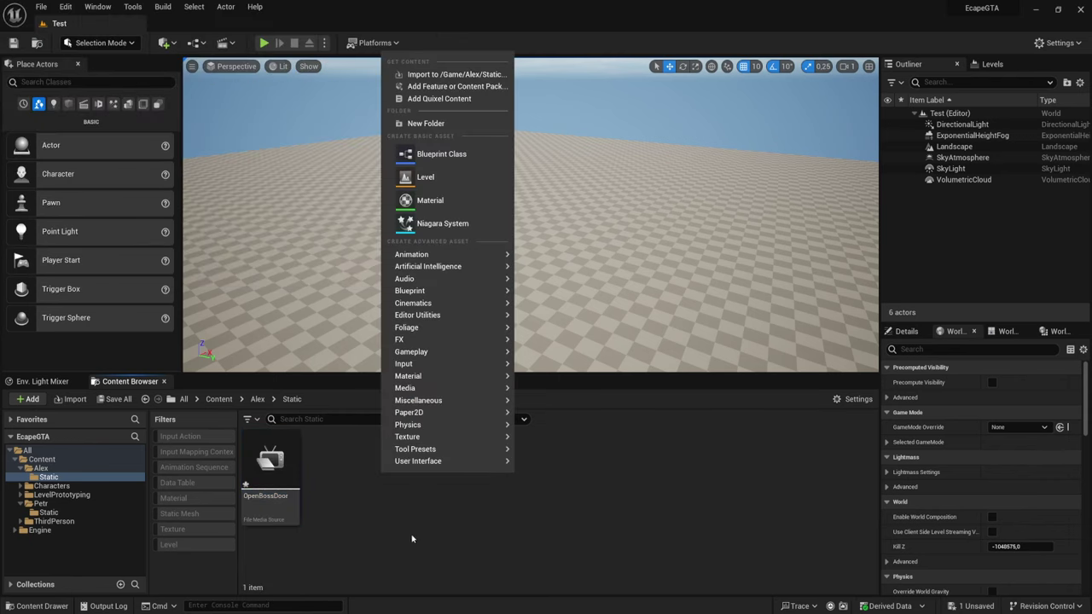
{"action": "left_click", "coordinate": [452, 75]}
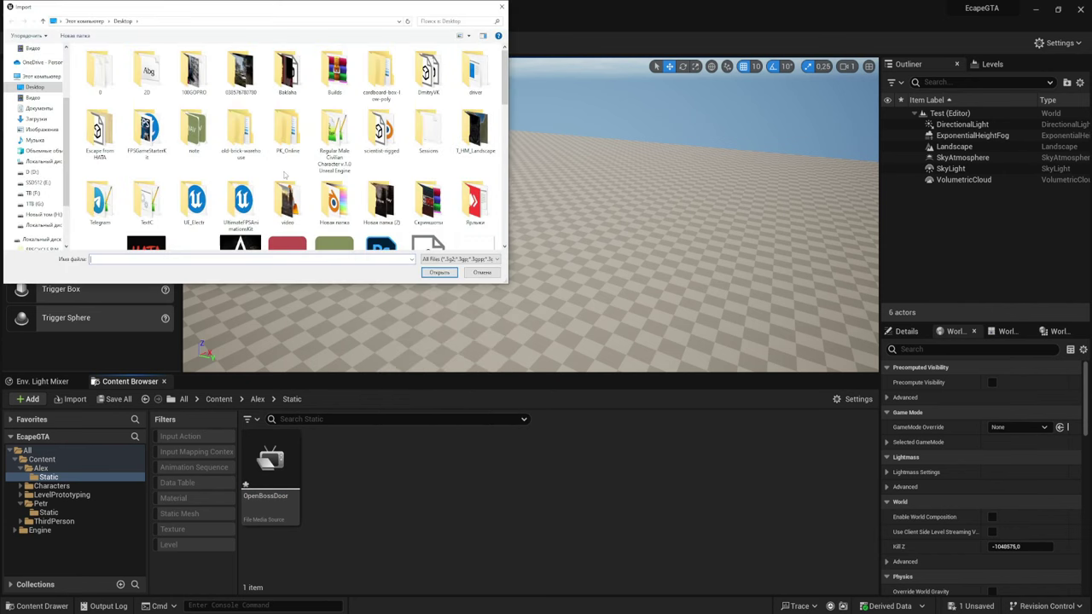
{"action": "left_click", "coordinate": [238, 163]}
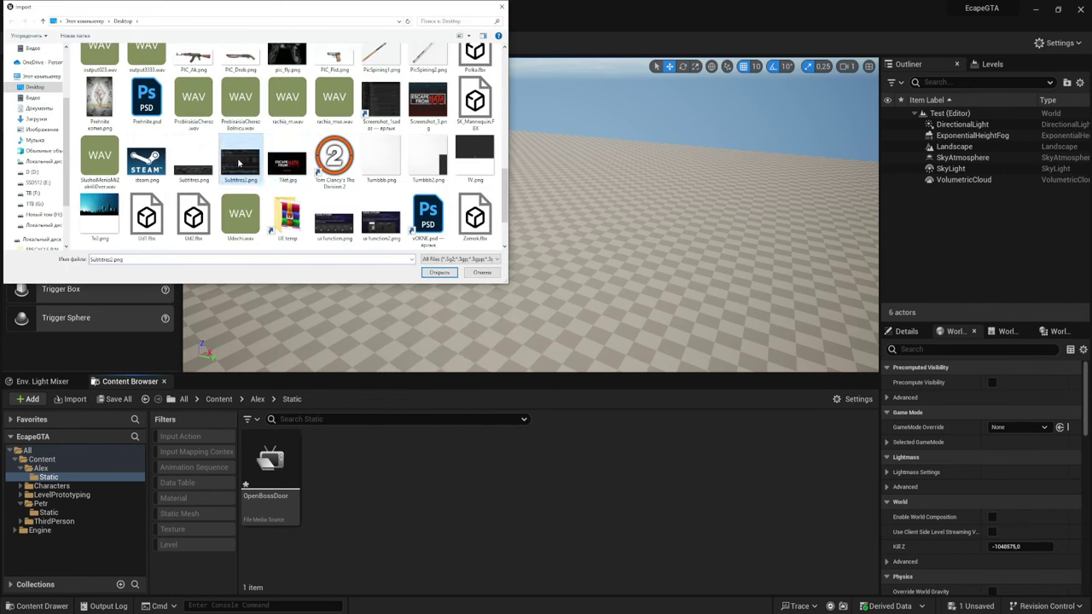
{"action": "left_click", "coordinate": [194, 162], "text": "ctrl"}
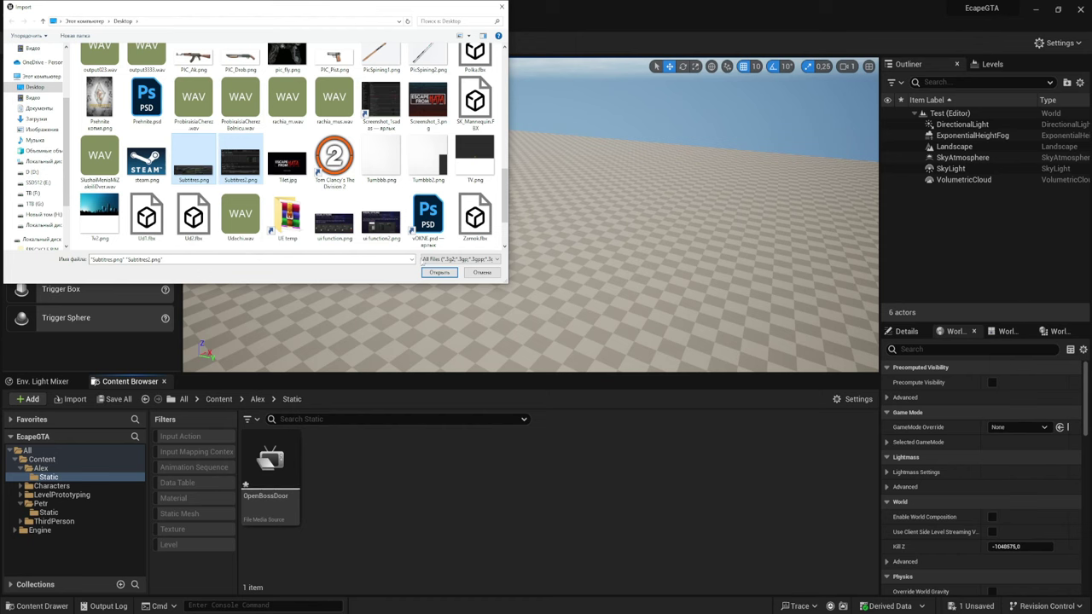
{"action": "left_click", "coordinate": [438, 273]}
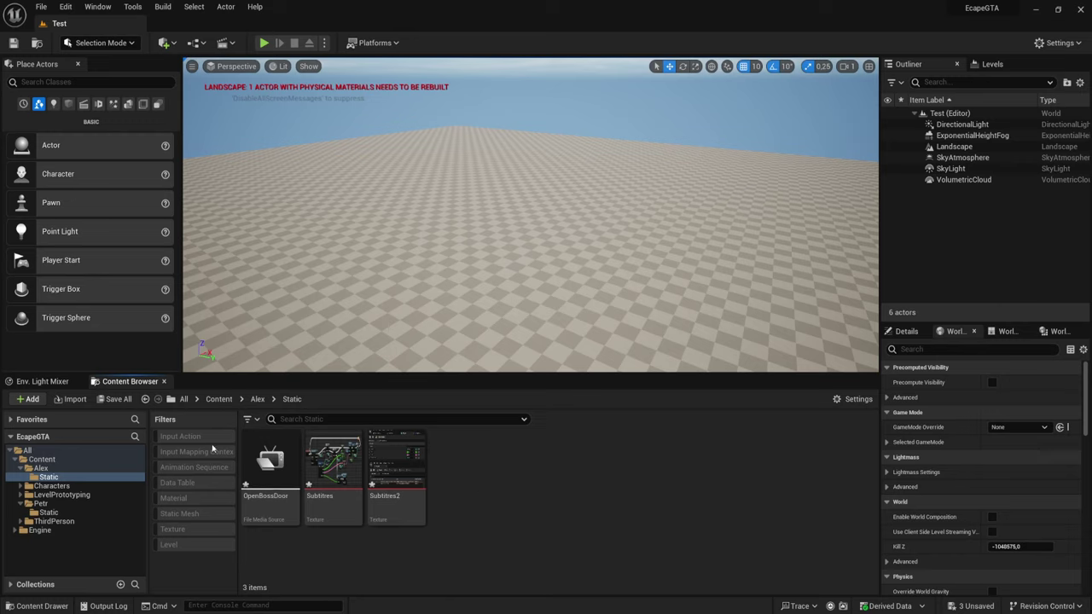
{"action": "left_click", "coordinate": [116, 400]}
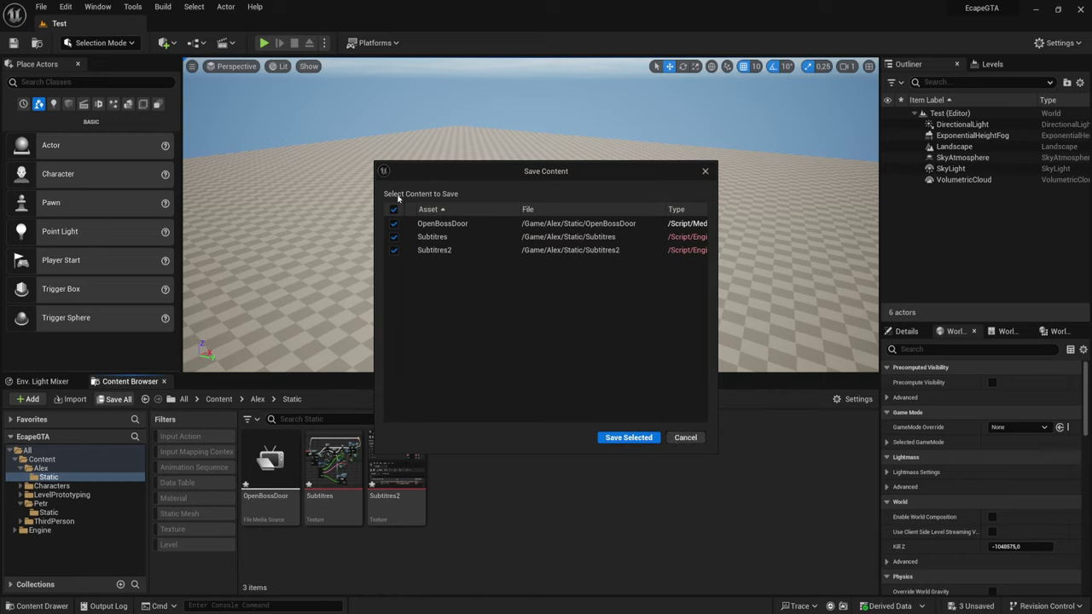
{"action": "left_click", "coordinate": [628, 438]}
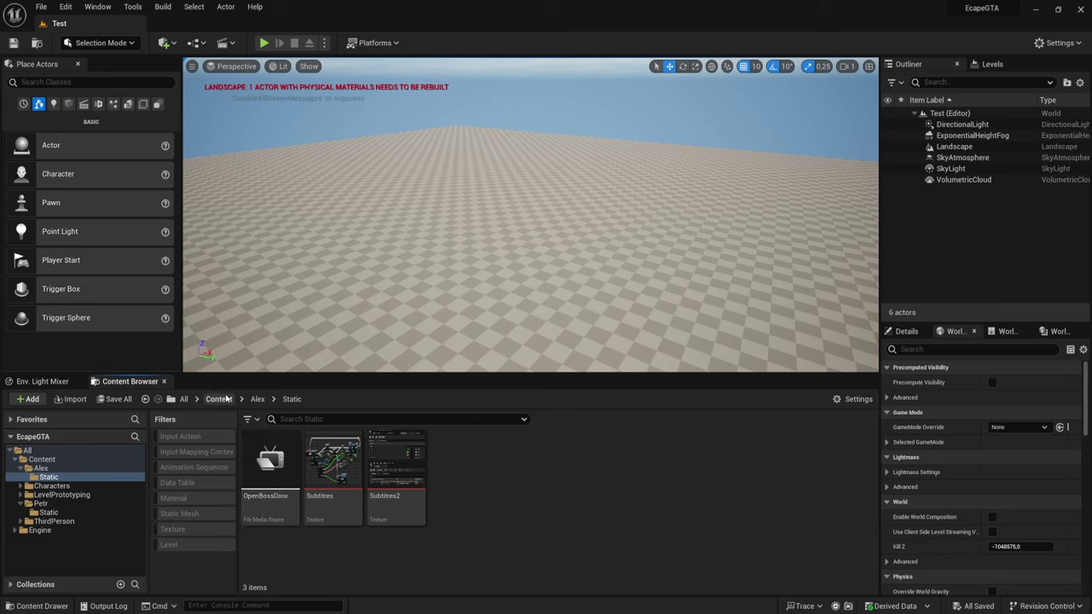
Switch to GitHub Desktop, review the changed asset files of EscapeGTA2 and fetch origin
{"action": "left_click", "coordinate": [1036, 11]}
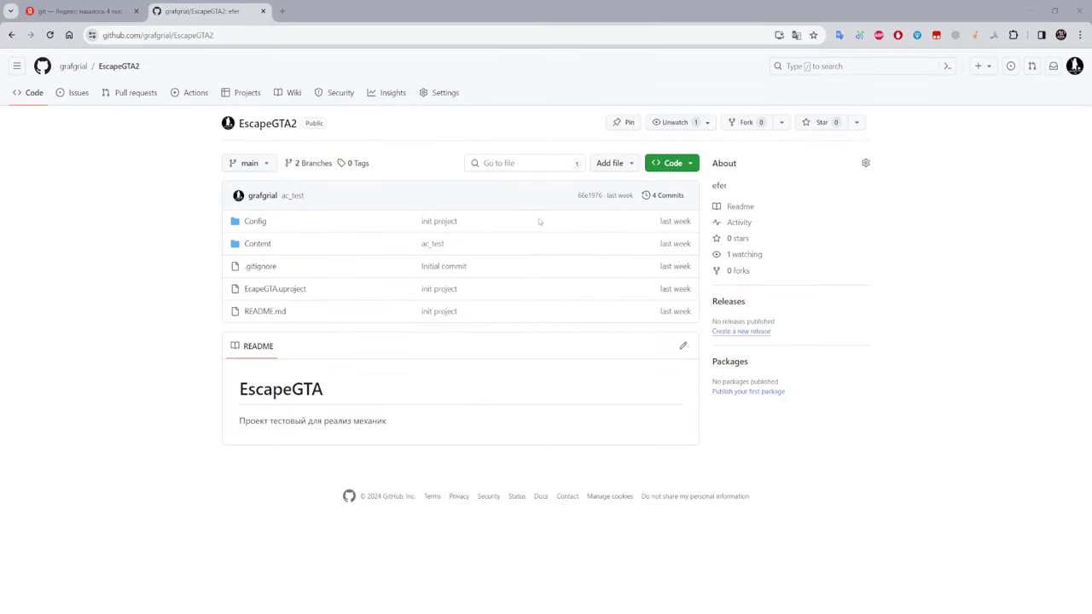
{"action": "left_click", "coordinate": [167, 607]}
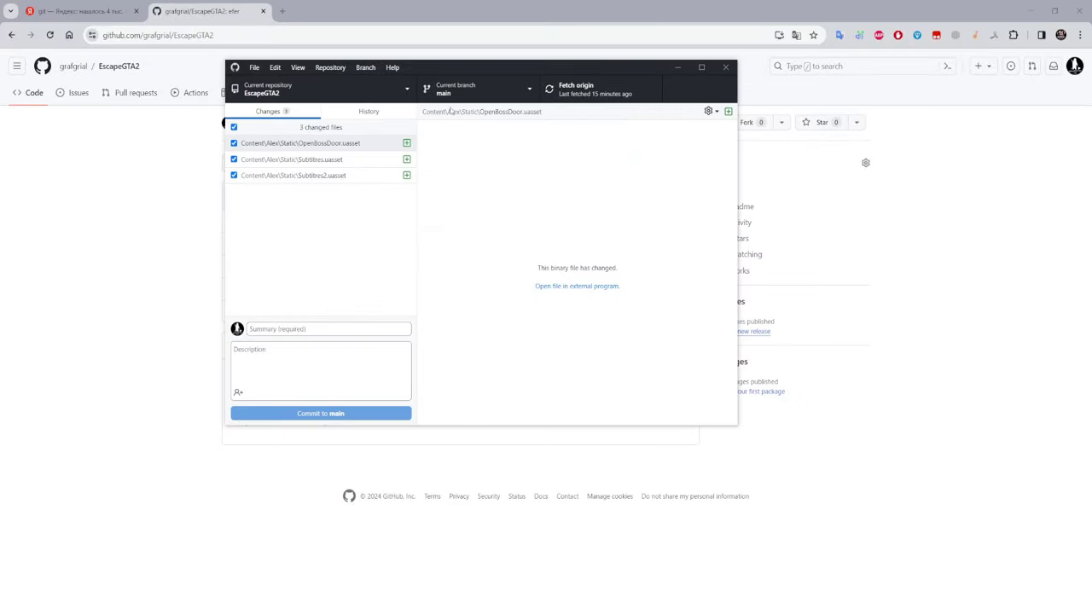
{"action": "left_click_drag", "start_coordinate": [440, 70], "coordinate": [504, 113]}
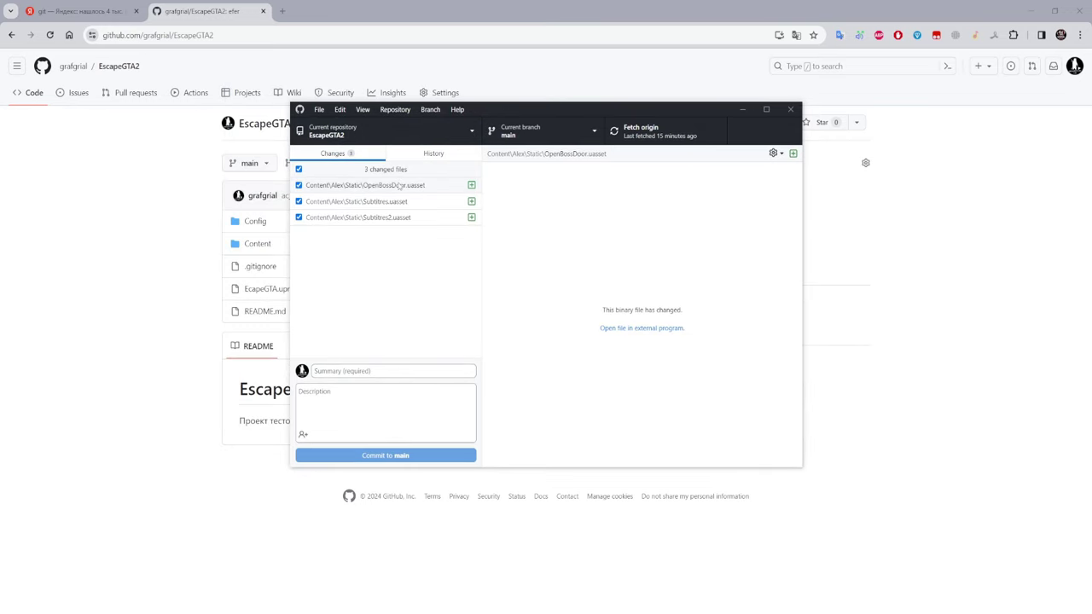
{"action": "left_click", "coordinate": [364, 185]}
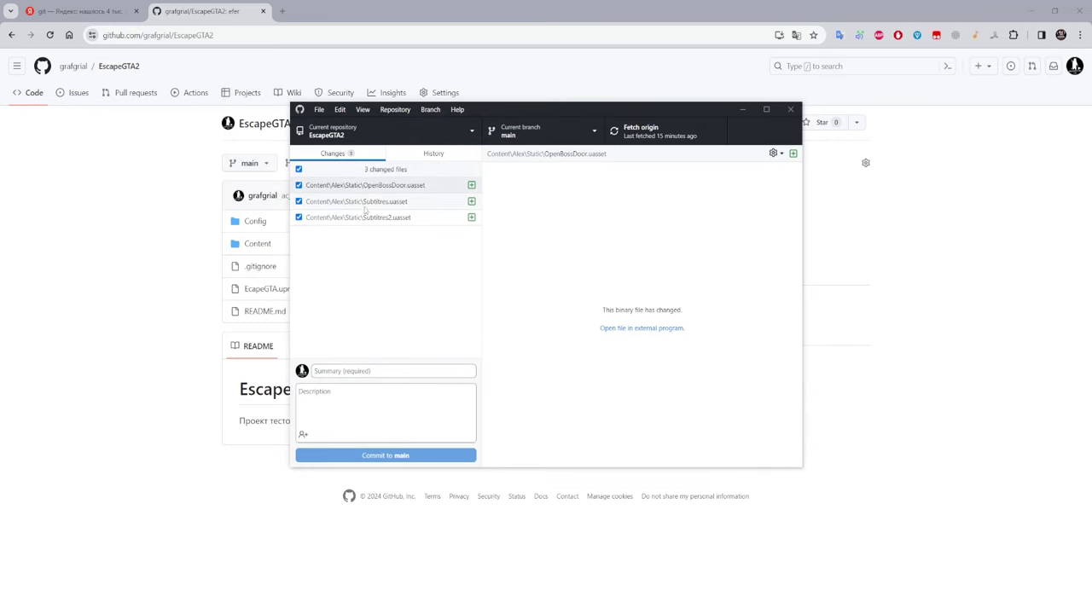
{"action": "left_click", "coordinate": [616, 135]}
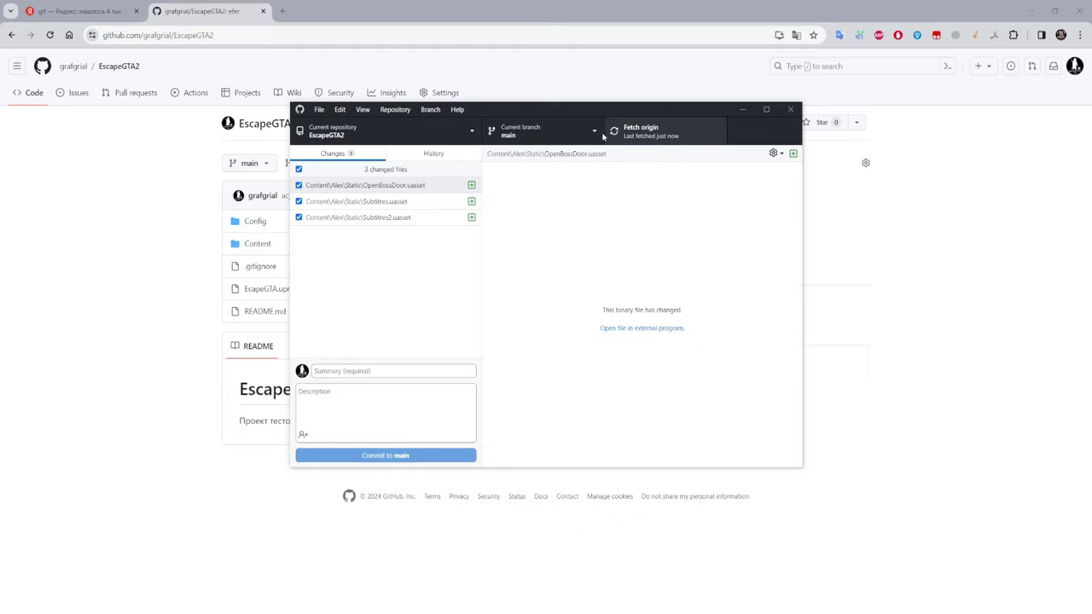
{"action": "left_click", "coordinate": [516, 136]}
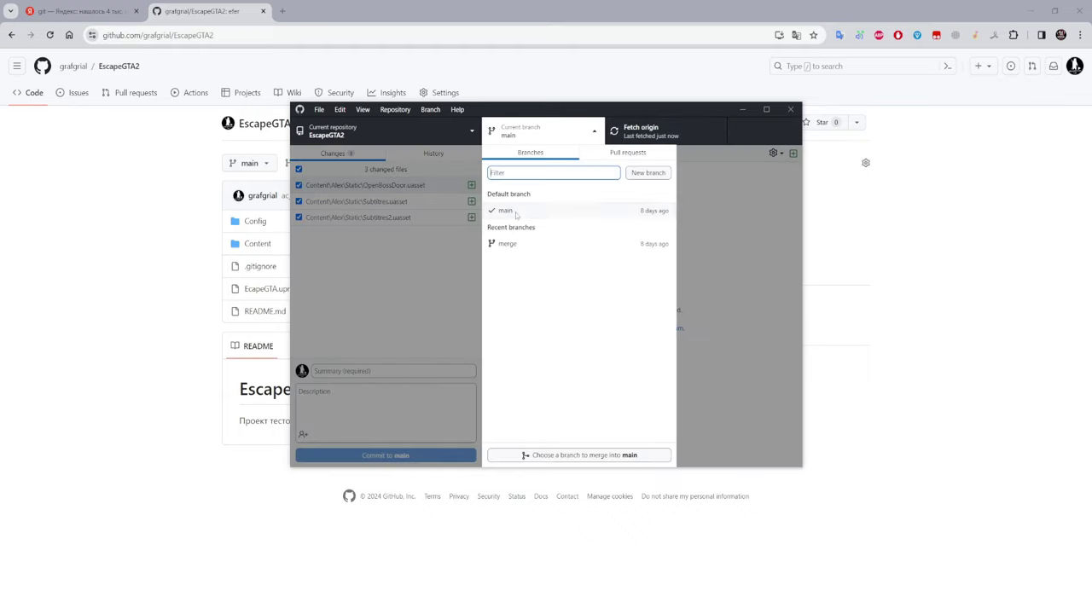
{"action": "left_click", "coordinate": [510, 245]}
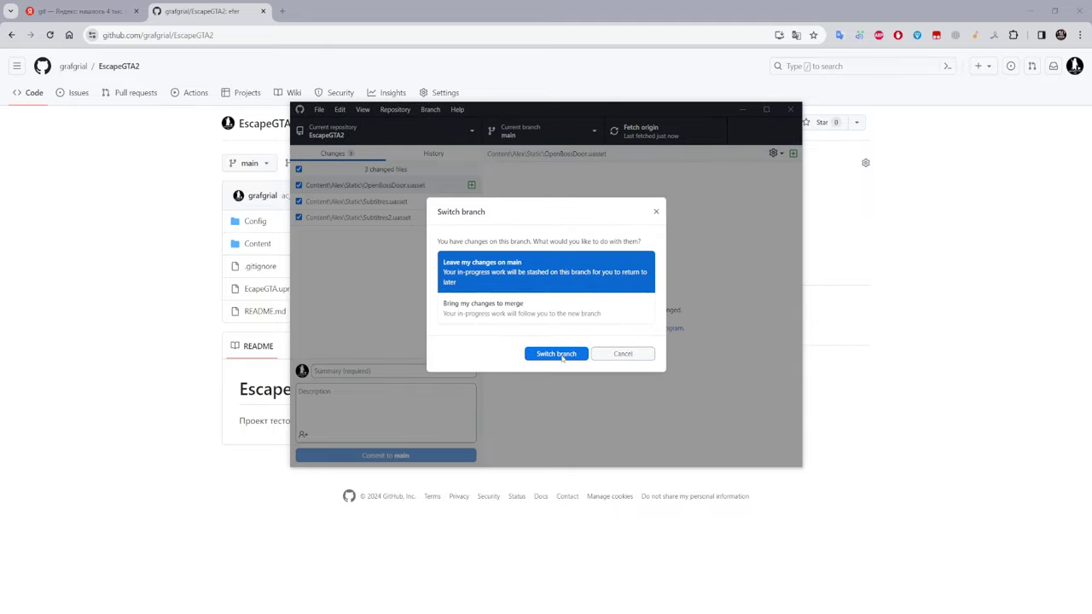
{"action": "left_click", "coordinate": [602, 359]}
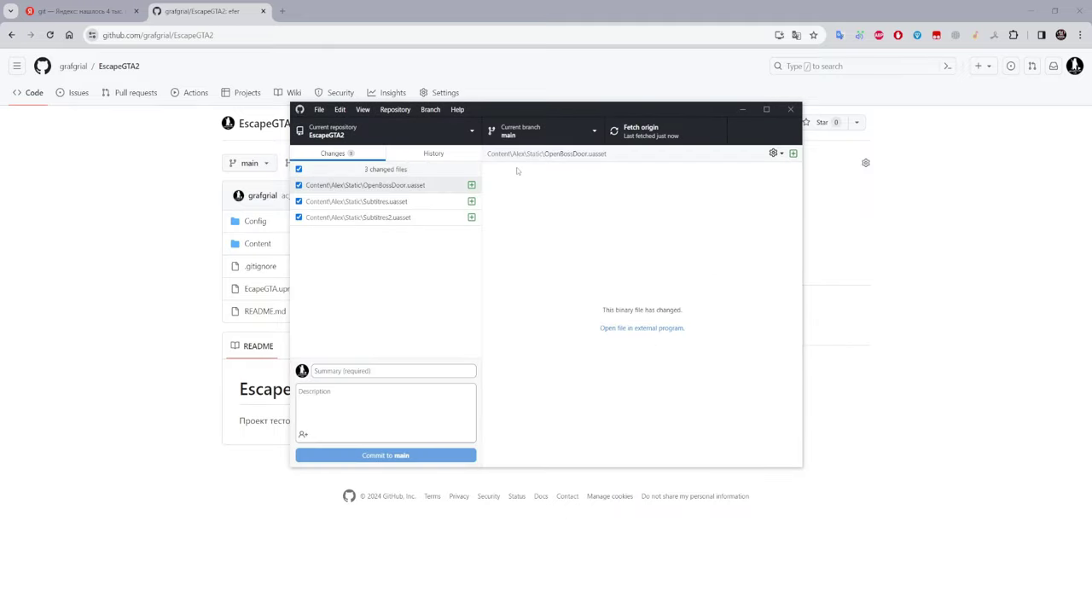
{"action": "left_click", "coordinate": [522, 138]}
{"action": "left_click", "coordinate": [517, 245]}
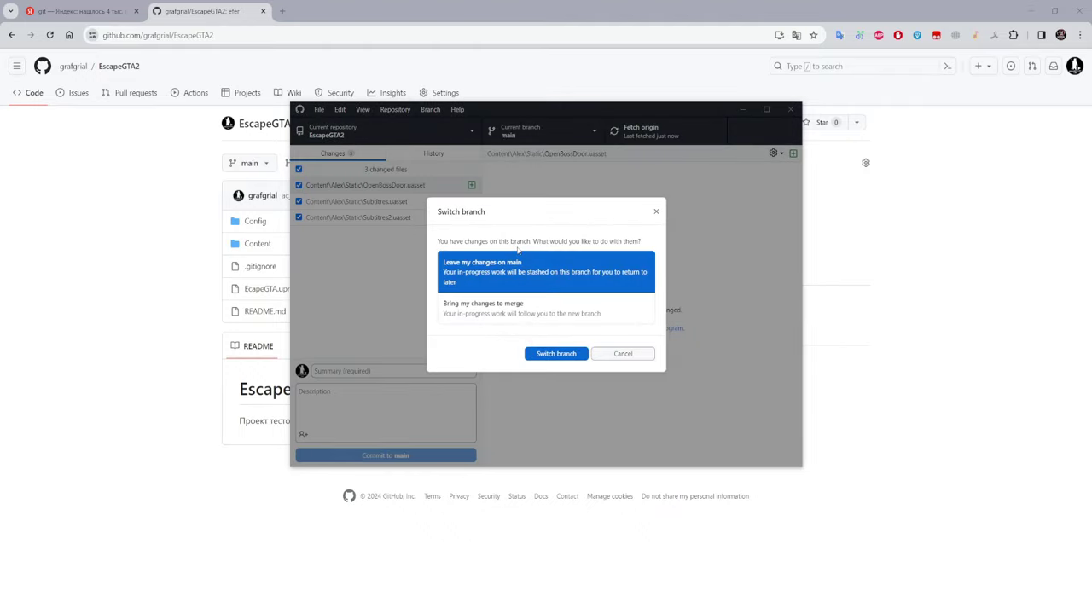
{"action": "left_click", "coordinate": [539, 314]}
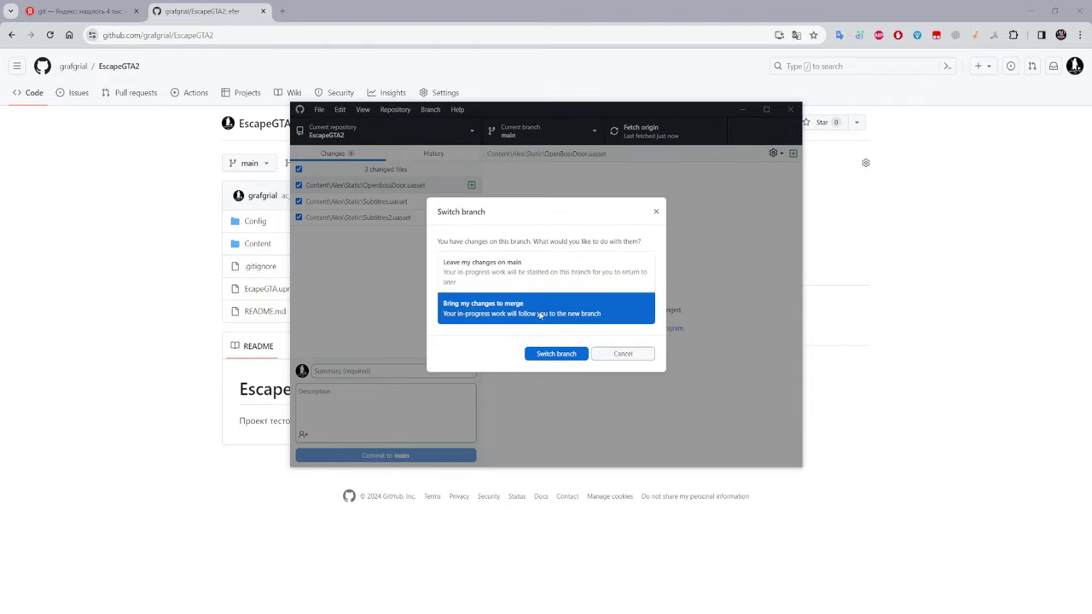
{"action": "left_click", "coordinate": [635, 353]}
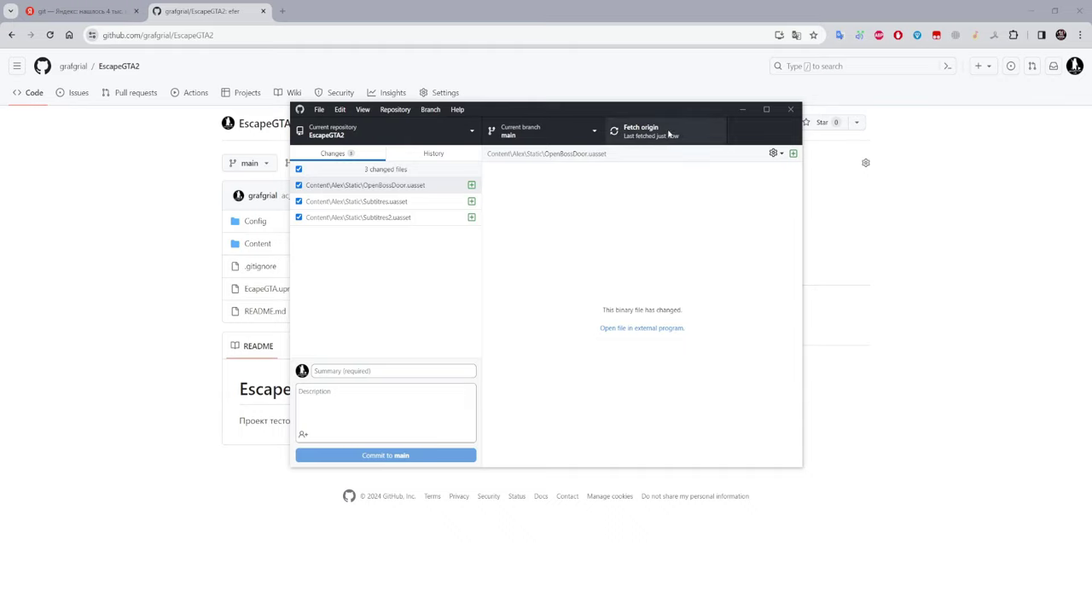
Fetch origin again and enter "fgf" as the commit summary for the three changed Static assets
{"action": "left_click", "coordinate": [619, 133]}
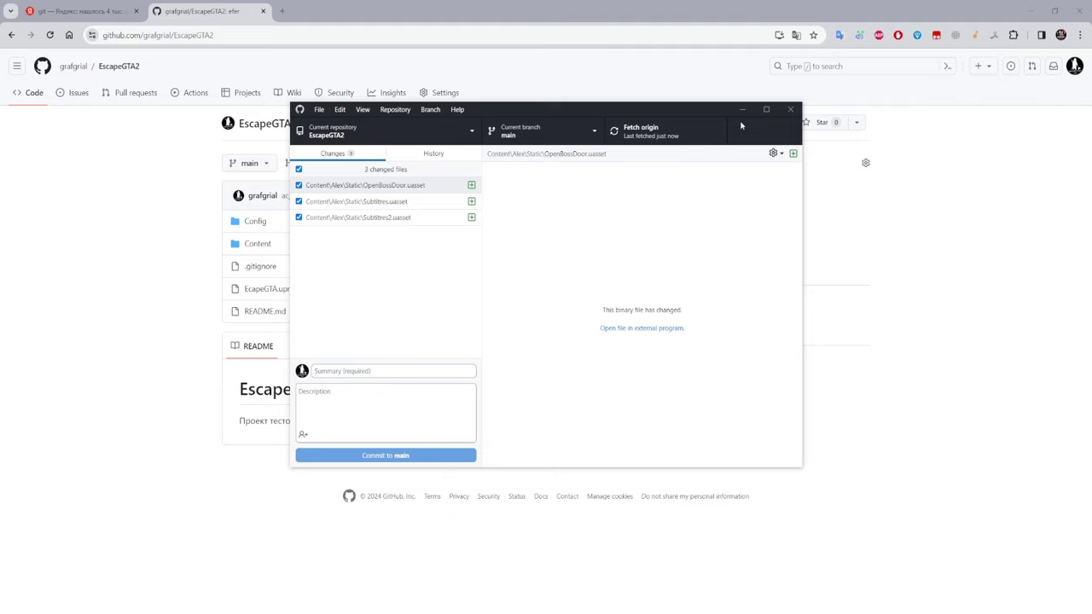
{"action": "left_click", "coordinate": [426, 186]}
{"action": "left_click", "coordinate": [437, 218], "text": "shift"}
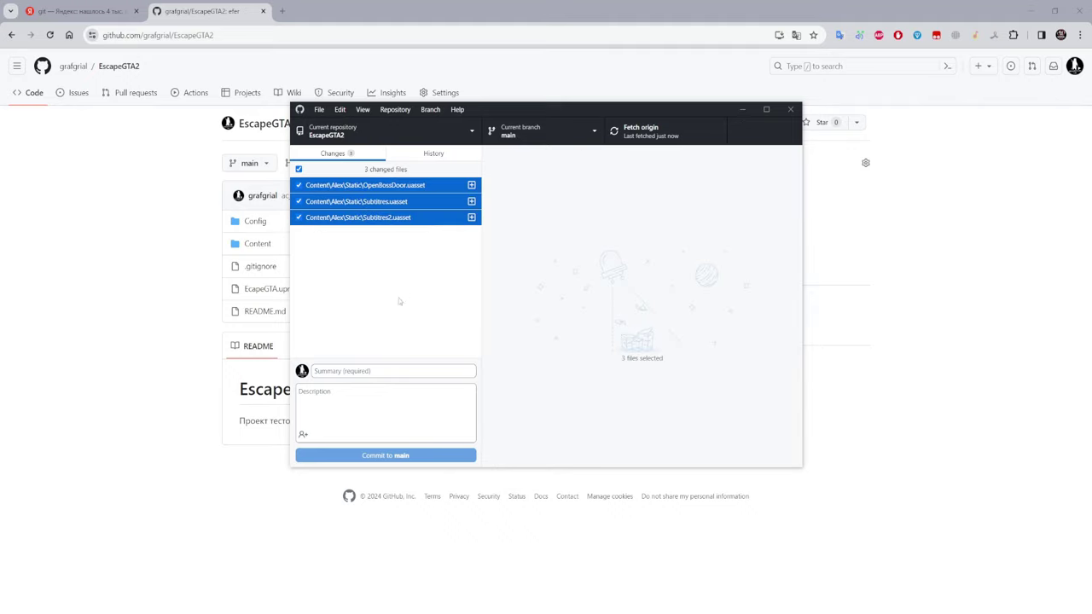
{"action": "left_click", "coordinate": [377, 372]}
{"action": "type", "text": "fi"}
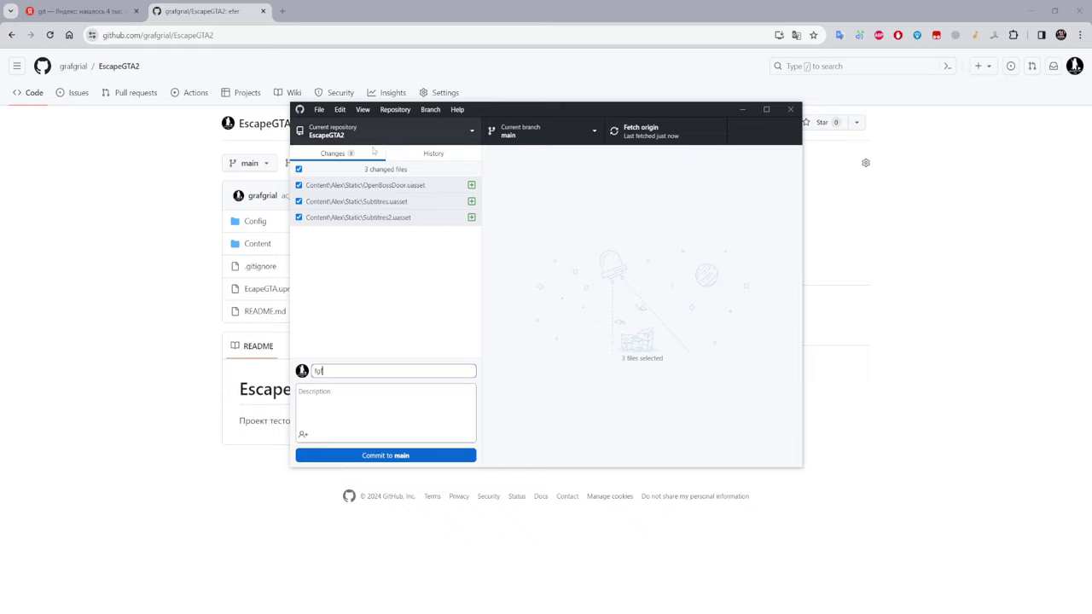
{"action": "left_click_drag", "start_coordinate": [424, 220], "coordinate": [424, 197]}
{"action": "left_click", "coordinate": [430, 186]}
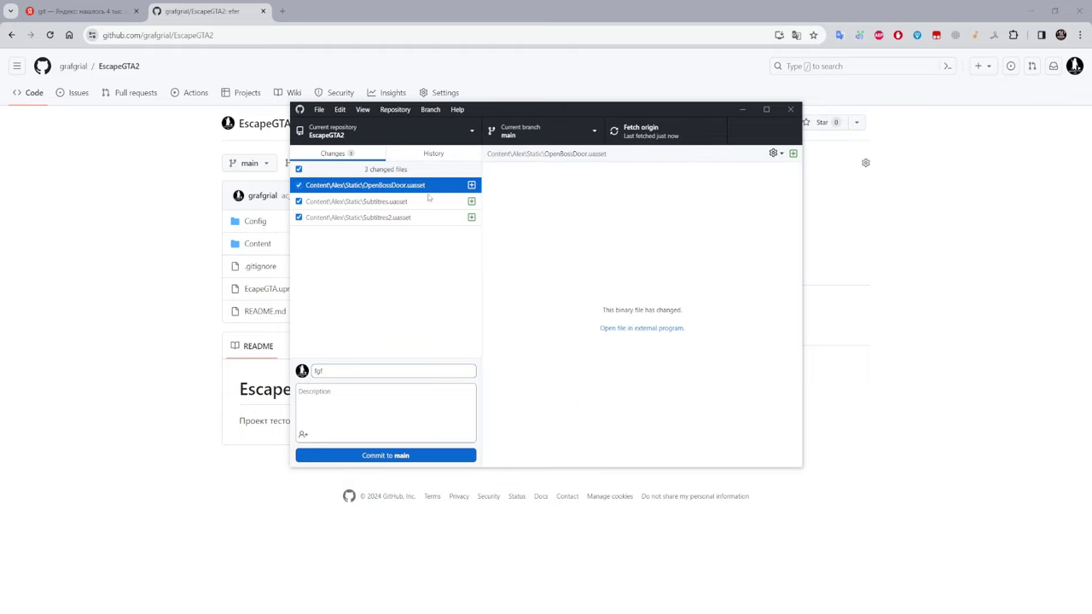
{"action": "left_click", "coordinate": [429, 198]}
{"action": "left_click", "coordinate": [432, 191]}
Show the EscapeGTA2 repository's local folder in Explorer and place its window over the repository window
{"action": "right_click", "coordinate": [347, 133]}
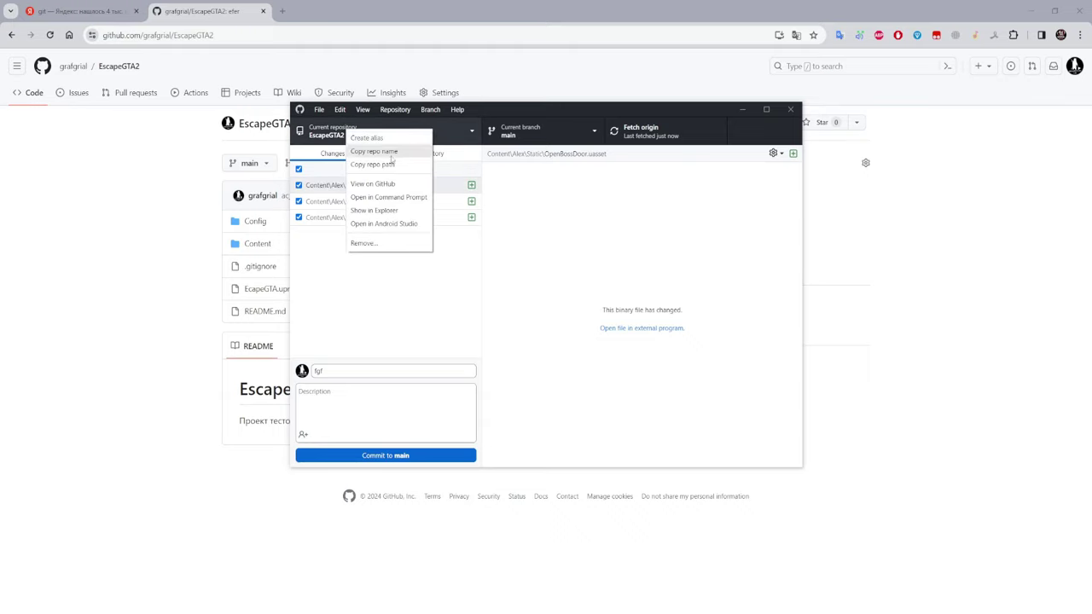
{"action": "left_click", "coordinate": [376, 210]}
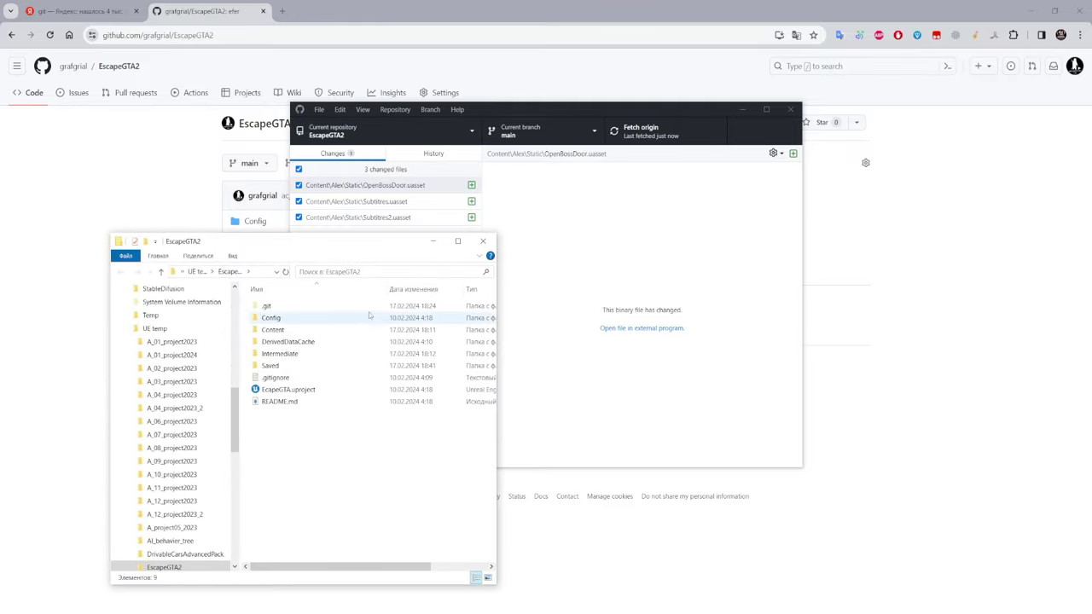
{"action": "left_click_drag", "start_coordinate": [358, 244], "coordinate": [538, 105]}
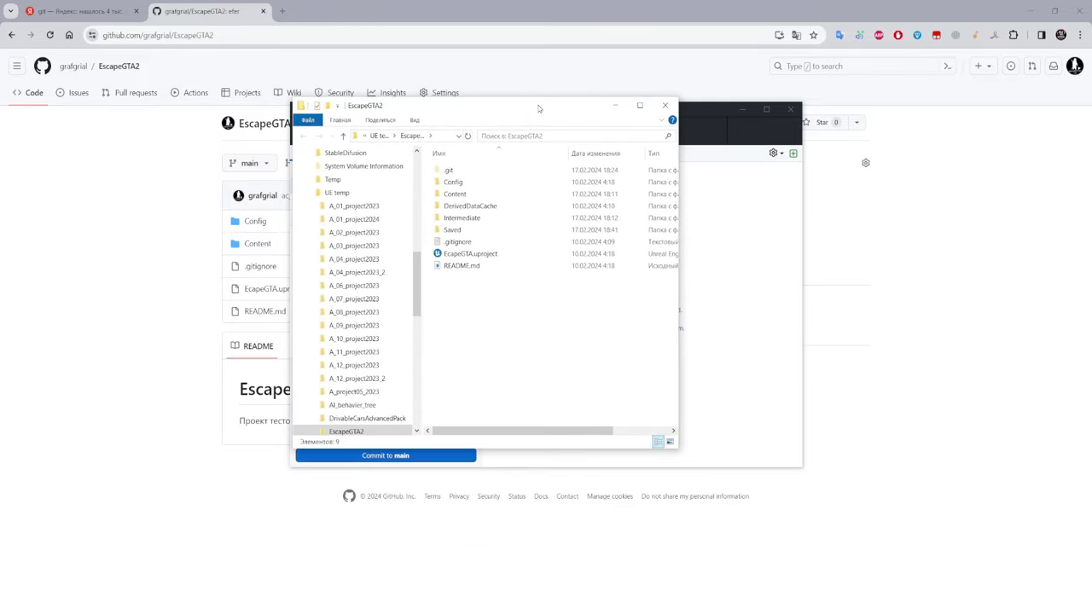
Minimize the browser, enlarge the EscapeGTA2 Explorer window and narrow its folder tree to give the file list more room
{"action": "left_click", "coordinate": [1041, 10]}
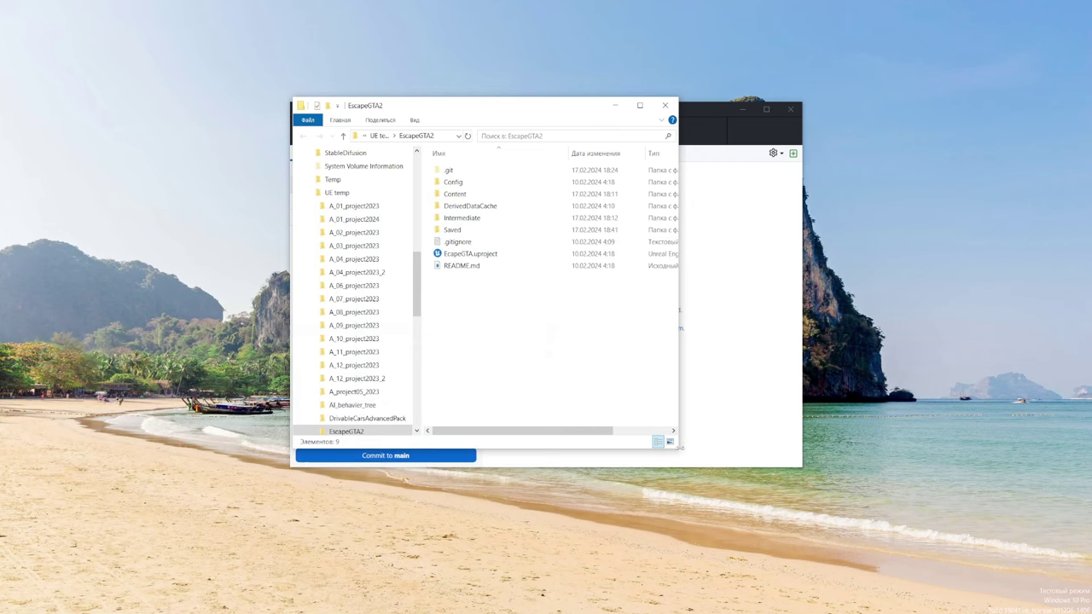
{"action": "left_click_drag", "start_coordinate": [678, 448], "coordinate": [835, 469]}
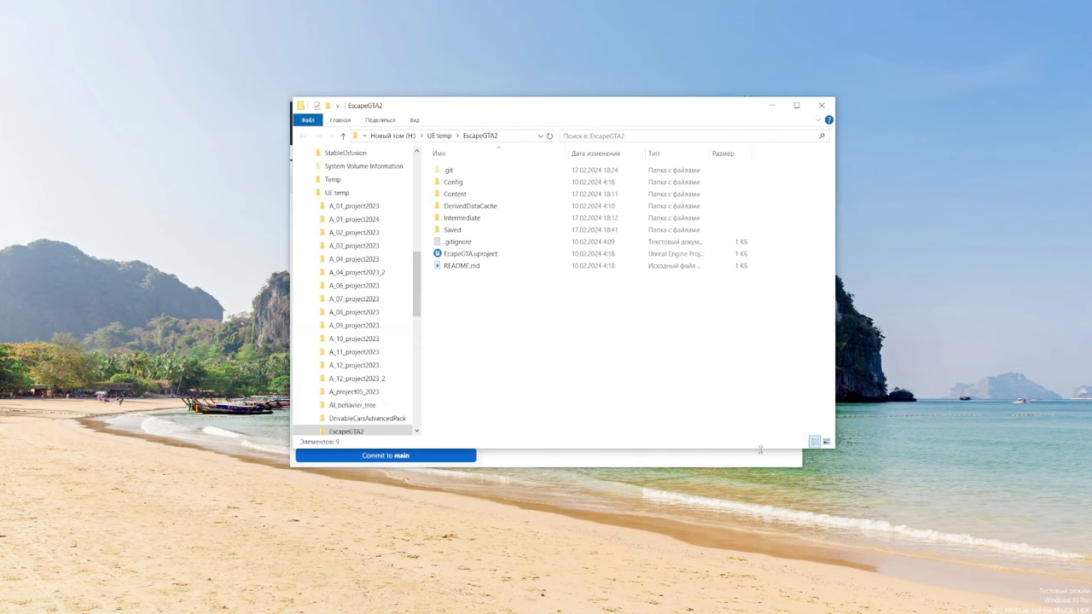
{"action": "left_click_drag", "start_coordinate": [760, 450], "coordinate": [760, 493]}
{"action": "left_click_drag", "start_coordinate": [700, 110], "coordinate": [680, 107]}
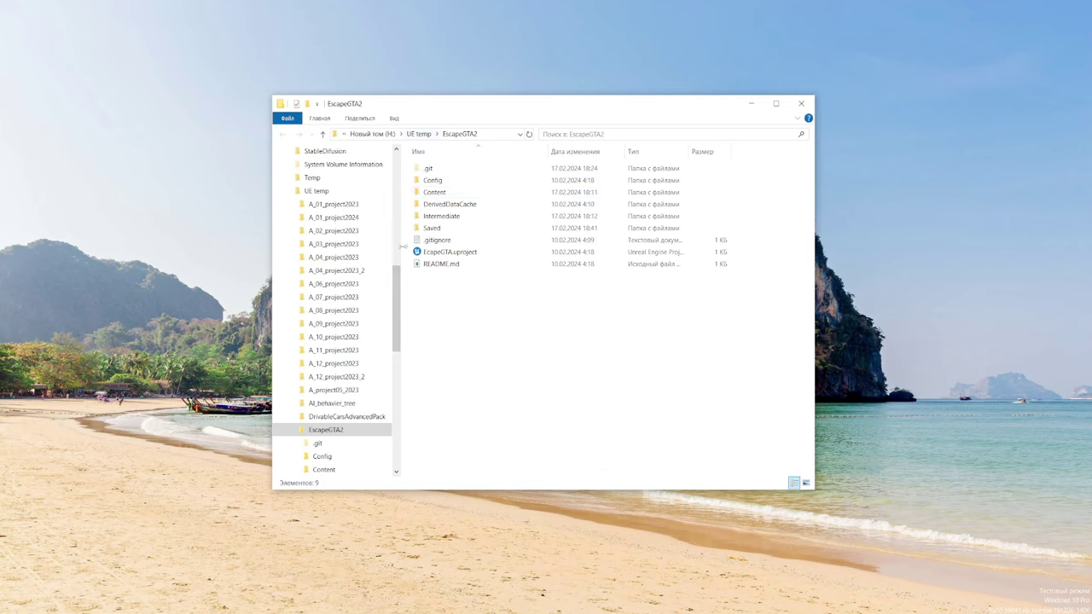
{"action": "left_click", "coordinate": [393, 118]}
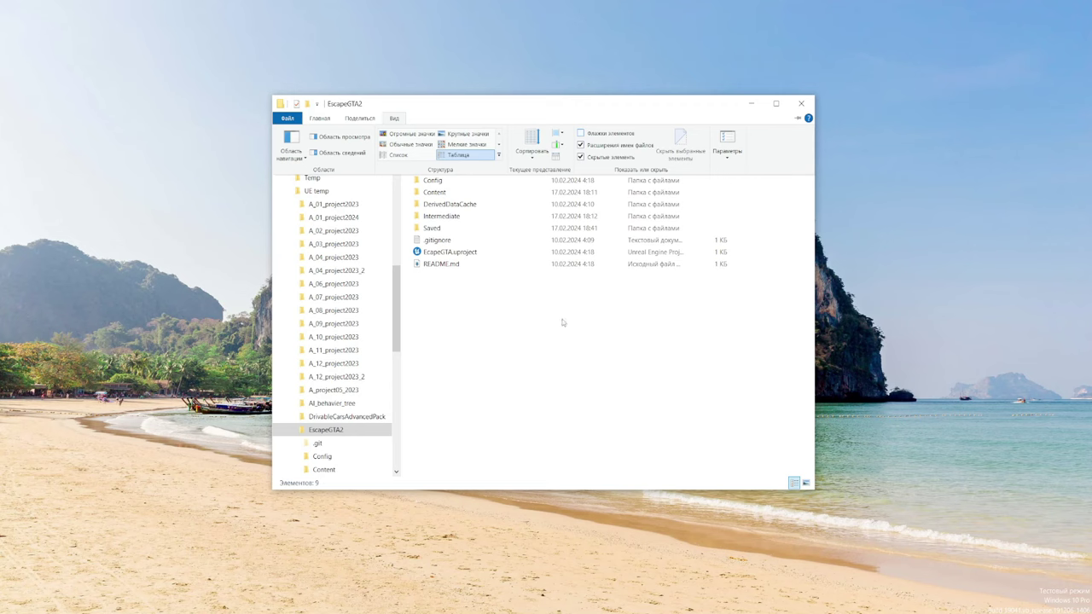
{"action": "left_click", "coordinate": [514, 302]}
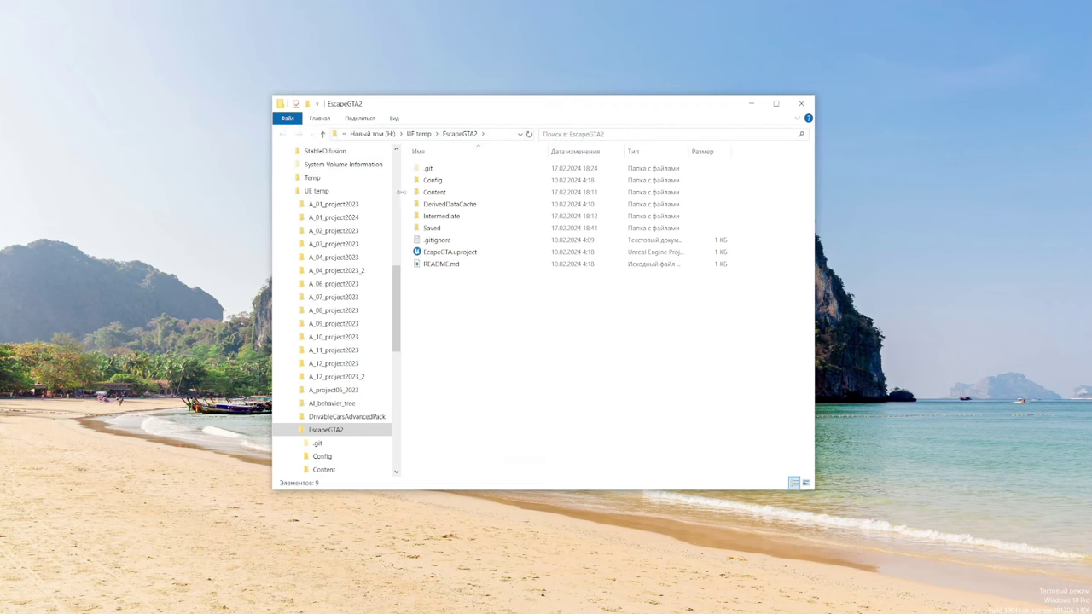
{"action": "left_click_drag", "start_coordinate": [400, 192], "coordinate": [294, 195]}
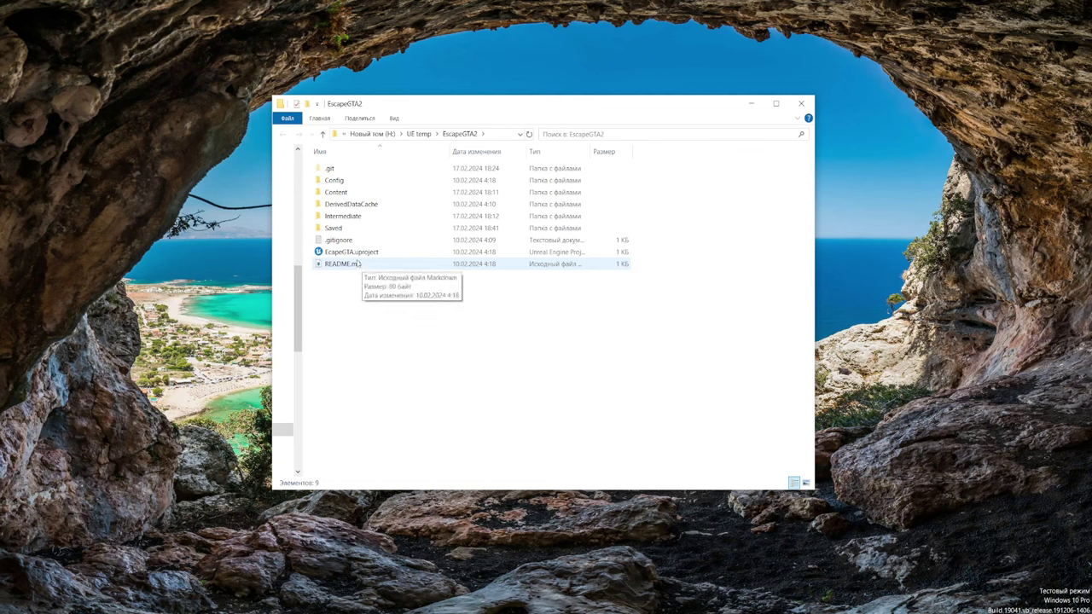
Hide and show the file name extensions in the EscapeGTA2 folder repeatedly, leaving them shown
{"action": "left_click", "coordinate": [394, 118]}
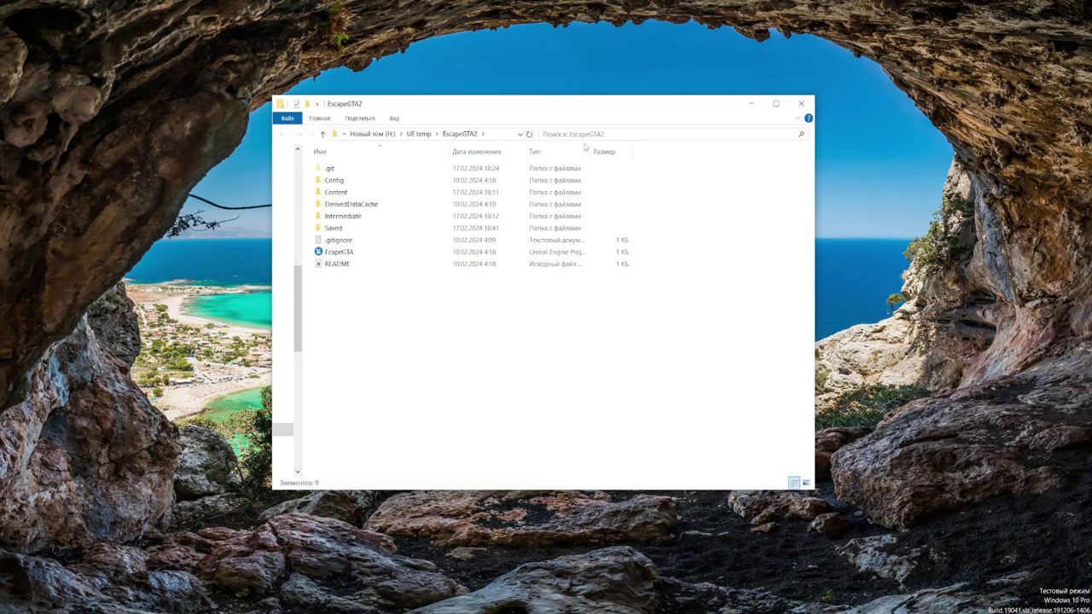
{"action": "left_click", "coordinate": [394, 119]}
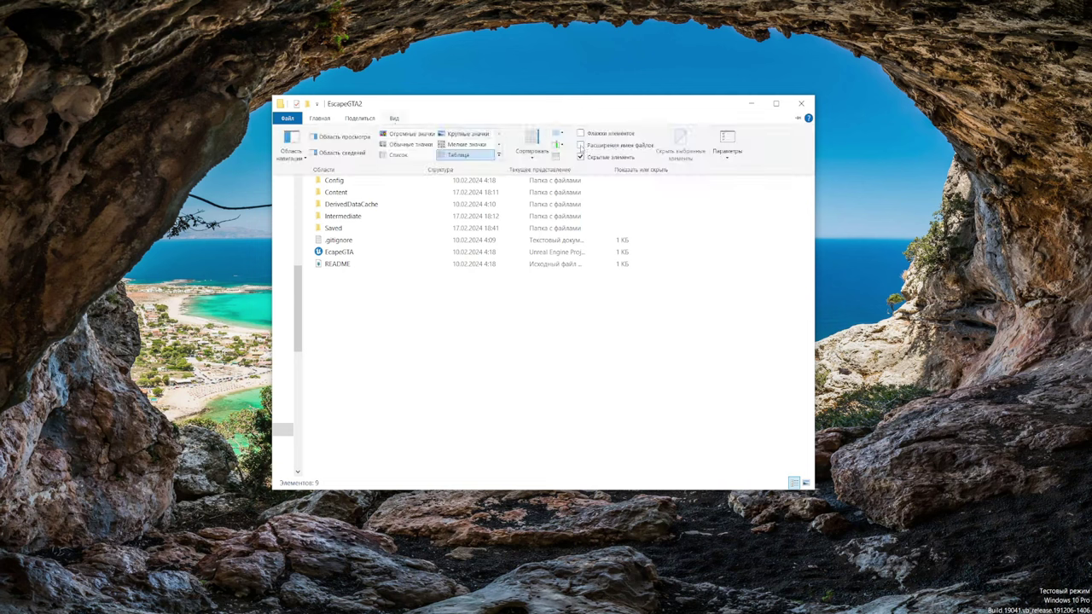
{"action": "left_click", "coordinate": [581, 146]}
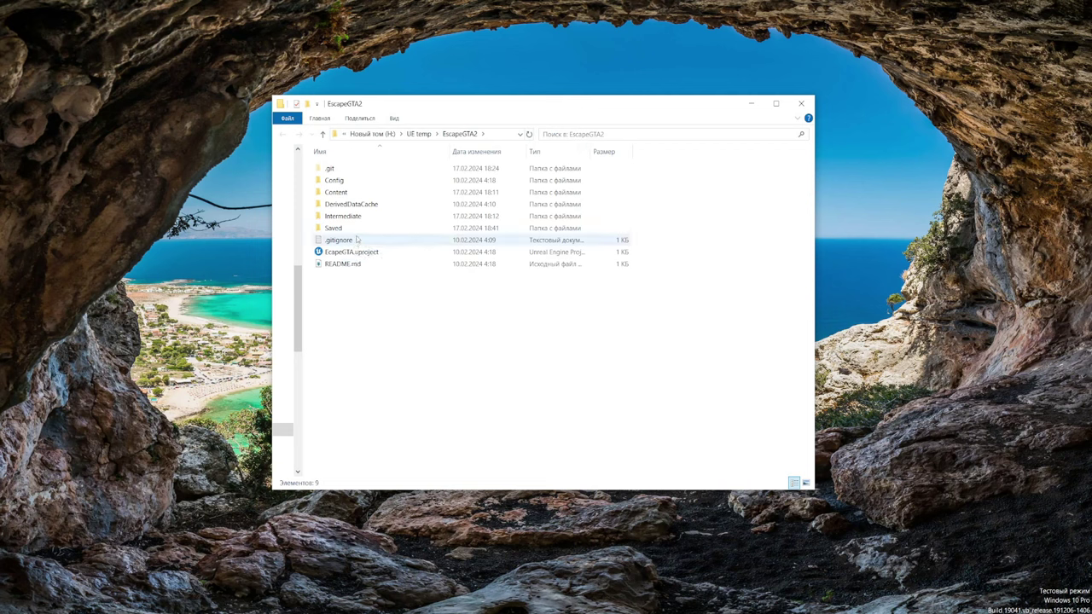
{"action": "left_click", "coordinate": [395, 119]}
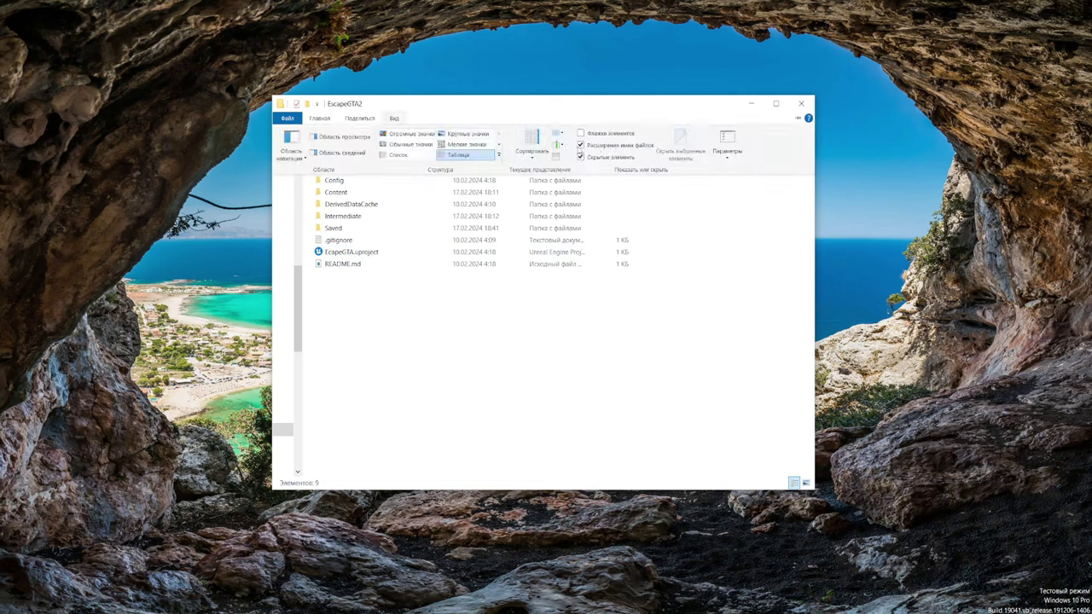
{"action": "left_click", "coordinate": [581, 146]}
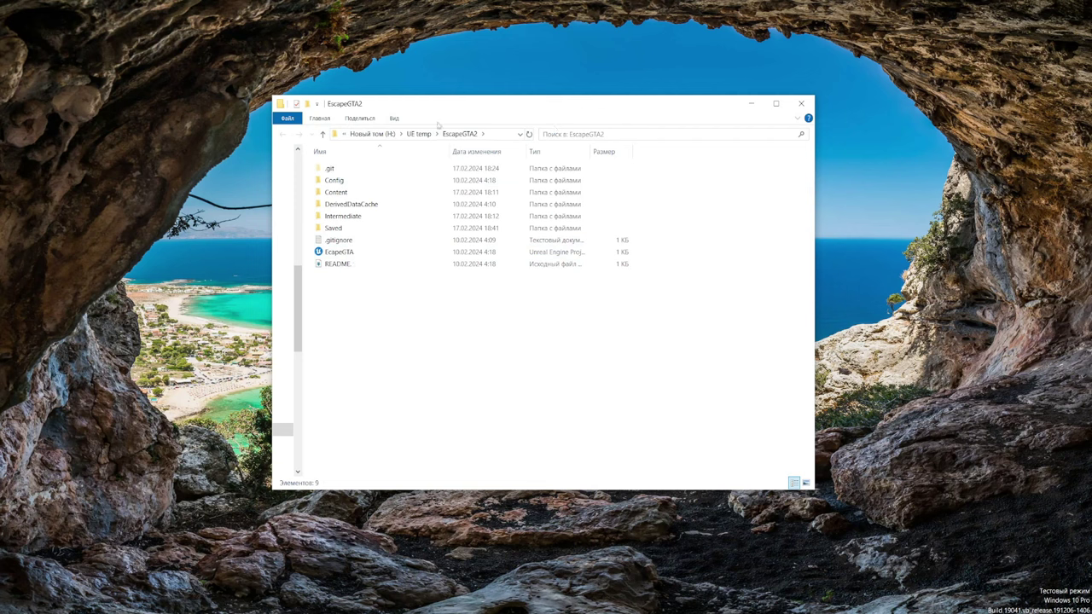
{"action": "left_click", "coordinate": [395, 119]}
{"action": "left_click", "coordinate": [581, 146]}
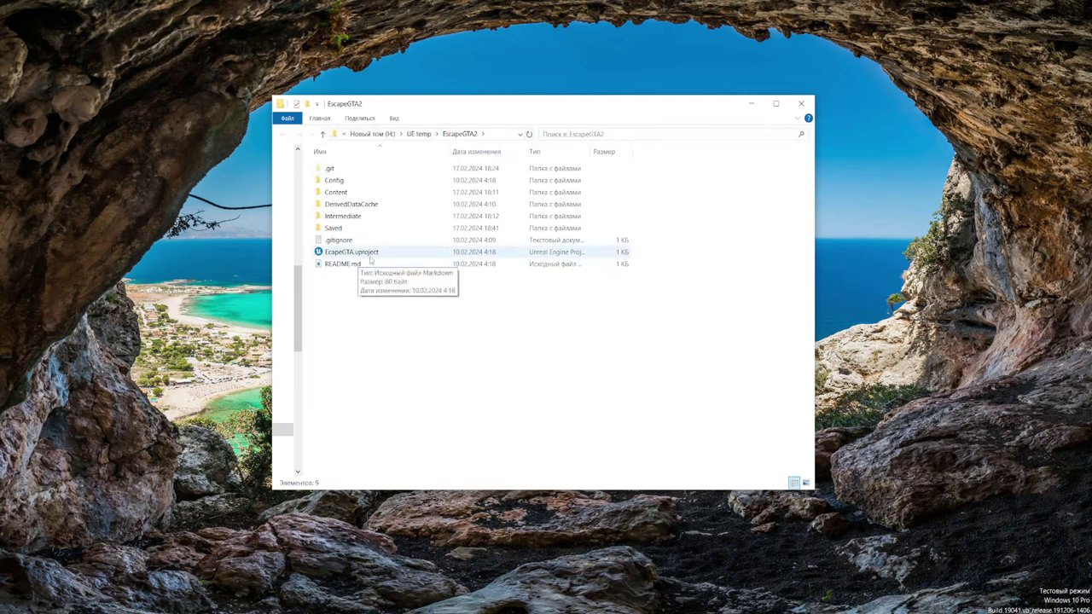
Duplicate the .gitignore file within the EscapeGTA2 folder
{"action": "left_click", "coordinate": [331, 241]}
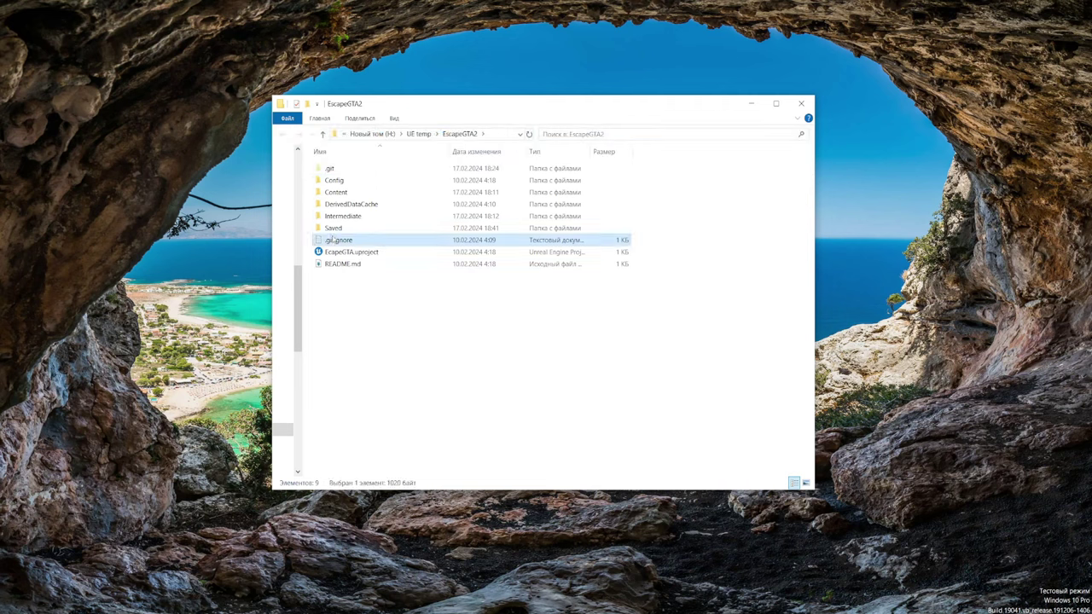
{"action": "right_click", "coordinate": [333, 241]}
{"action": "left_click", "coordinate": [331, 289]}
{"action": "left_click", "coordinate": [343, 243]}
{"action": "right_click", "coordinate": [340, 242]}
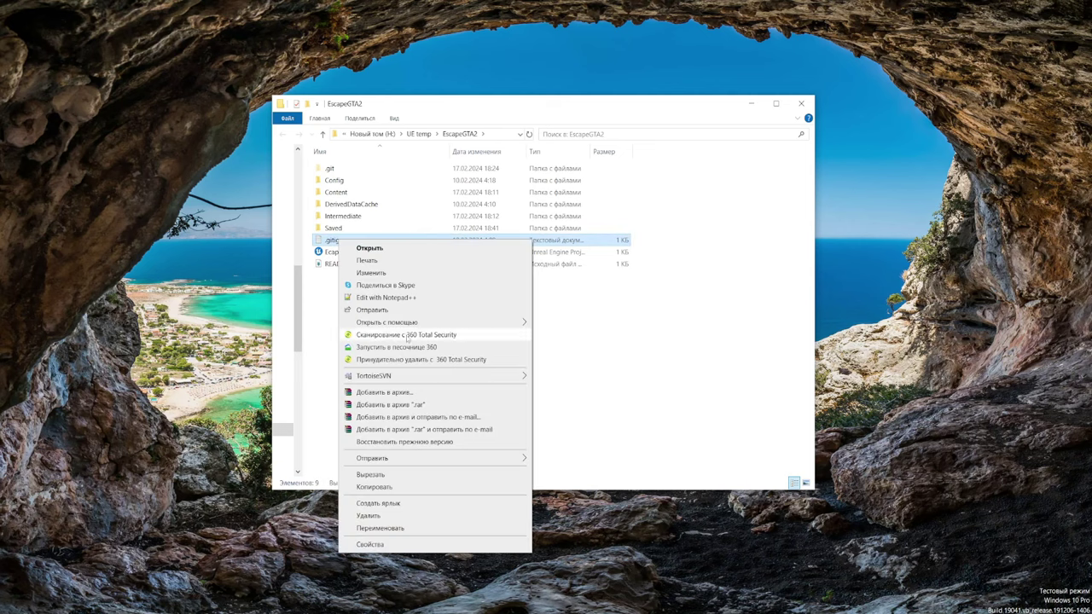
{"action": "left_click", "coordinate": [390, 488]}
{"action": "left_click", "coordinate": [375, 310]}
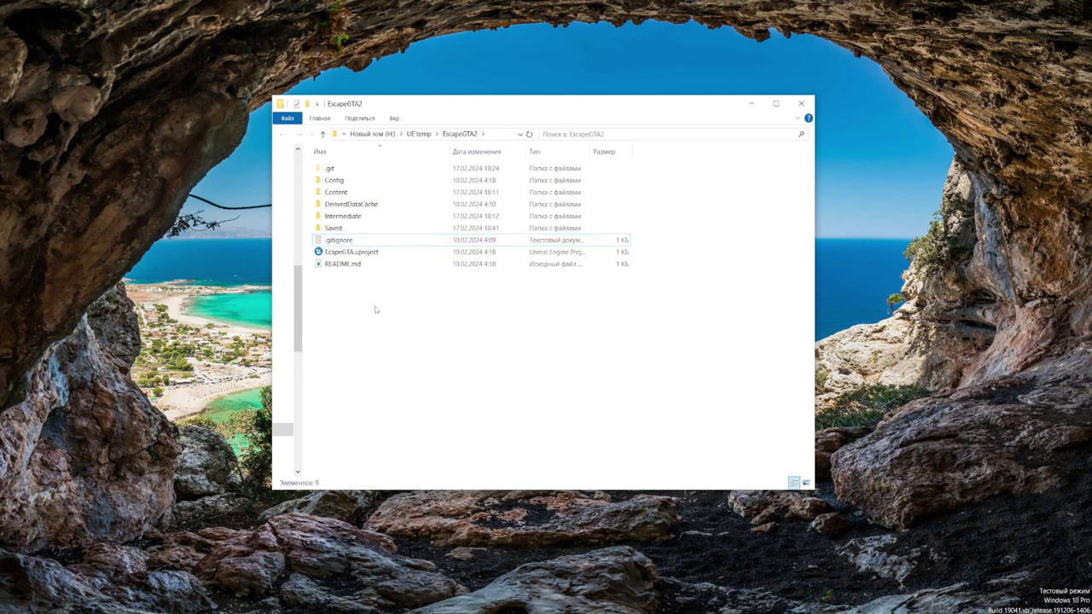
{"action": "key", "text": "ctrl+v"}
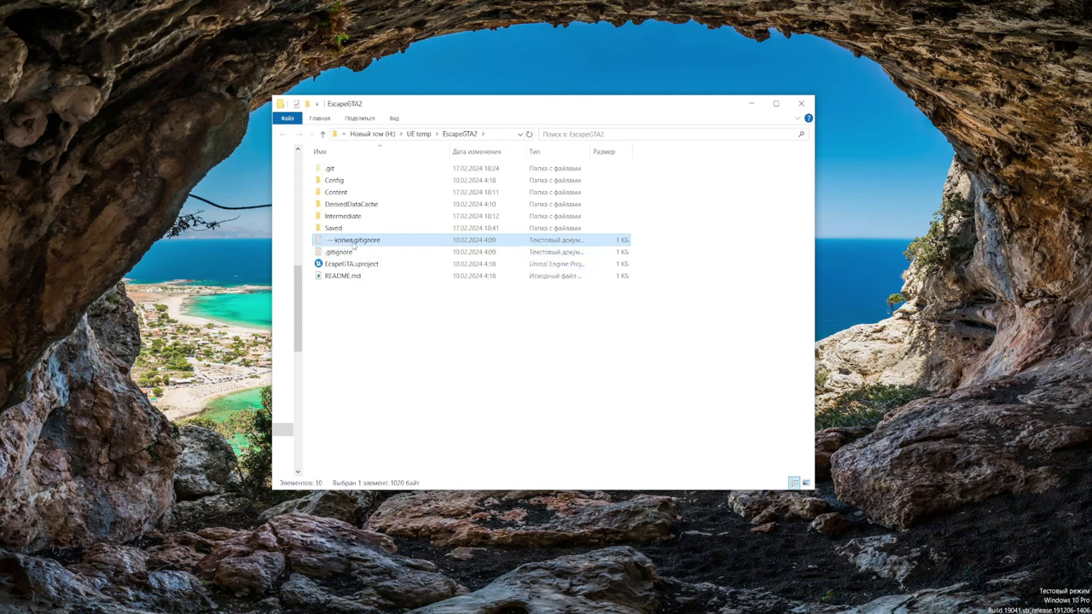
Rename the copy of .gitignore as .gitattributes and accept the extension change
{"action": "left_click", "coordinate": [353, 244]}
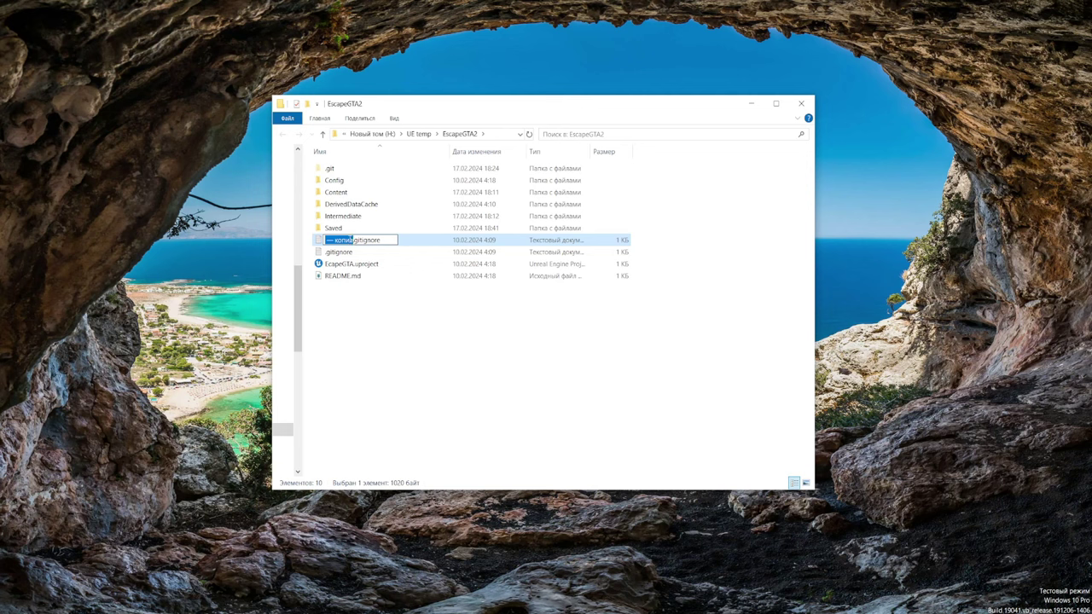
{"action": "key", "text": "BackSpace"}
{"action": "key", "text": "Right"}
{"action": "key", "text": "shift+End"}
{"action": "type", "text": "git"}
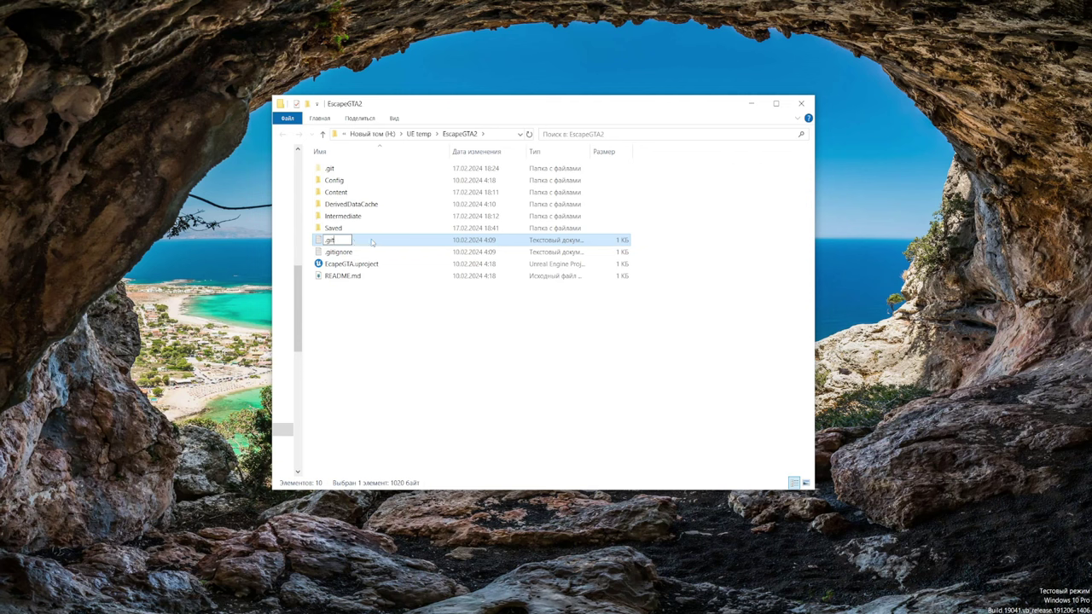
{"action": "type", "text": "attributes"}
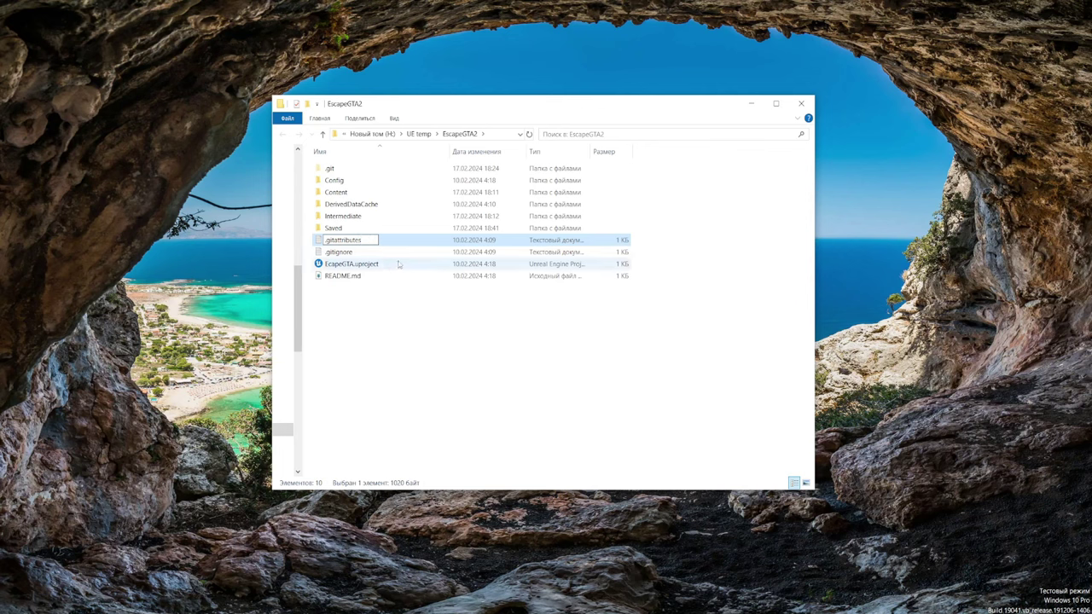
{"action": "key", "text": "Return"}
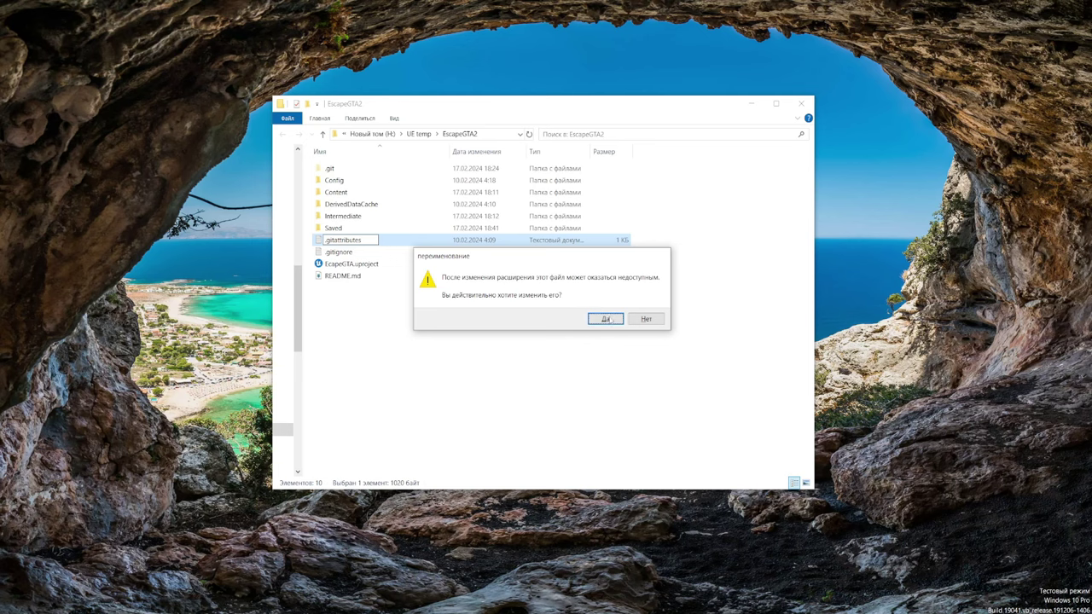
{"action": "left_click", "coordinate": [607, 318]}
Open .gitattributes in Notepad++ and move the editor window over the Explorer window
{"action": "right_click", "coordinate": [343, 244]}
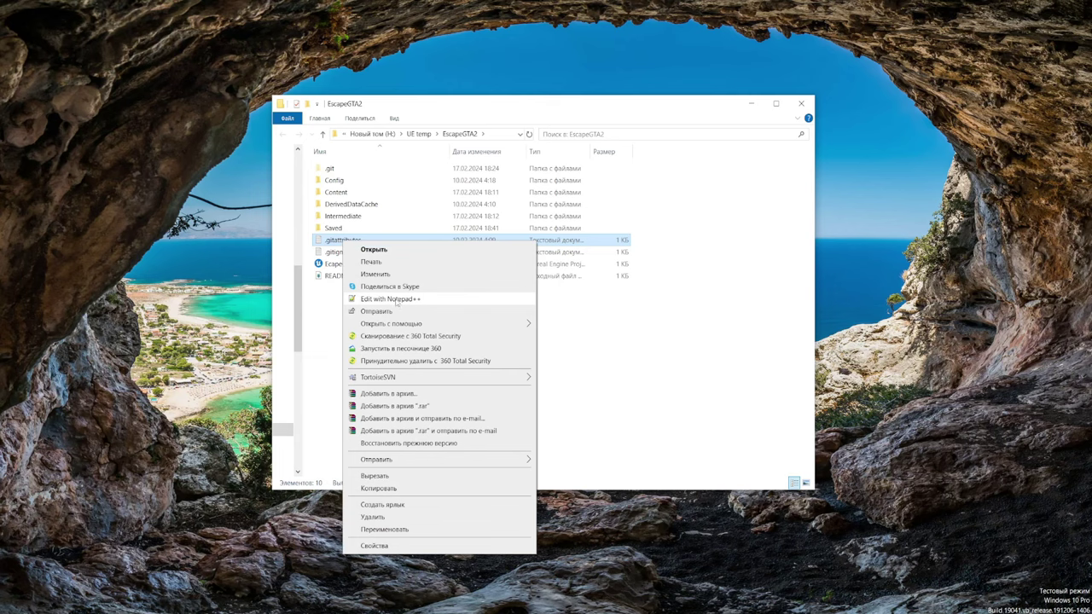
{"action": "left_click", "coordinate": [396, 300]}
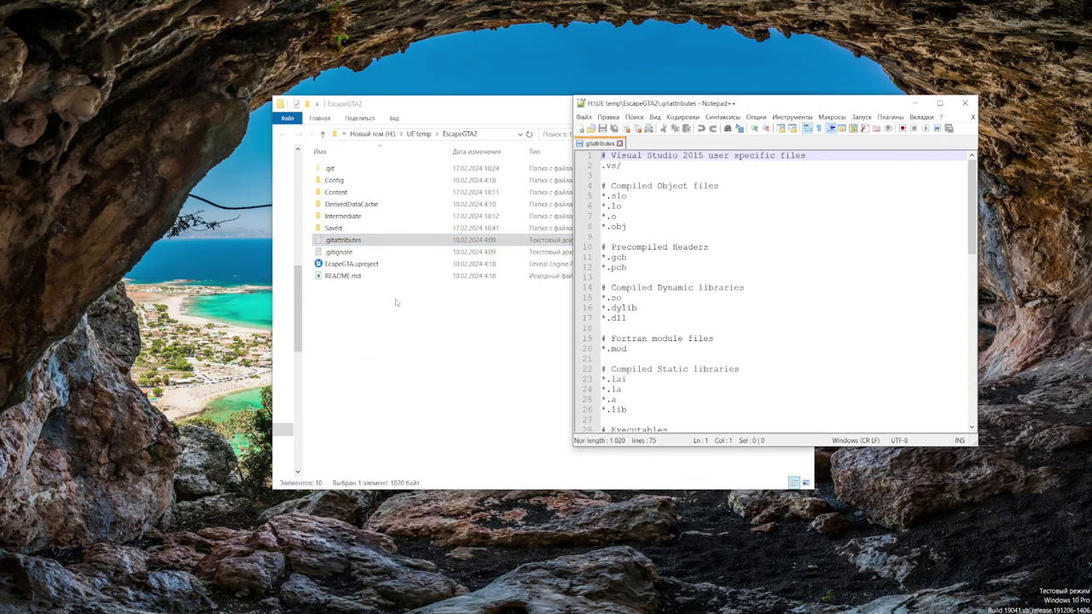
{"action": "left_click_drag", "start_coordinate": [739, 103], "coordinate": [595, 101]}
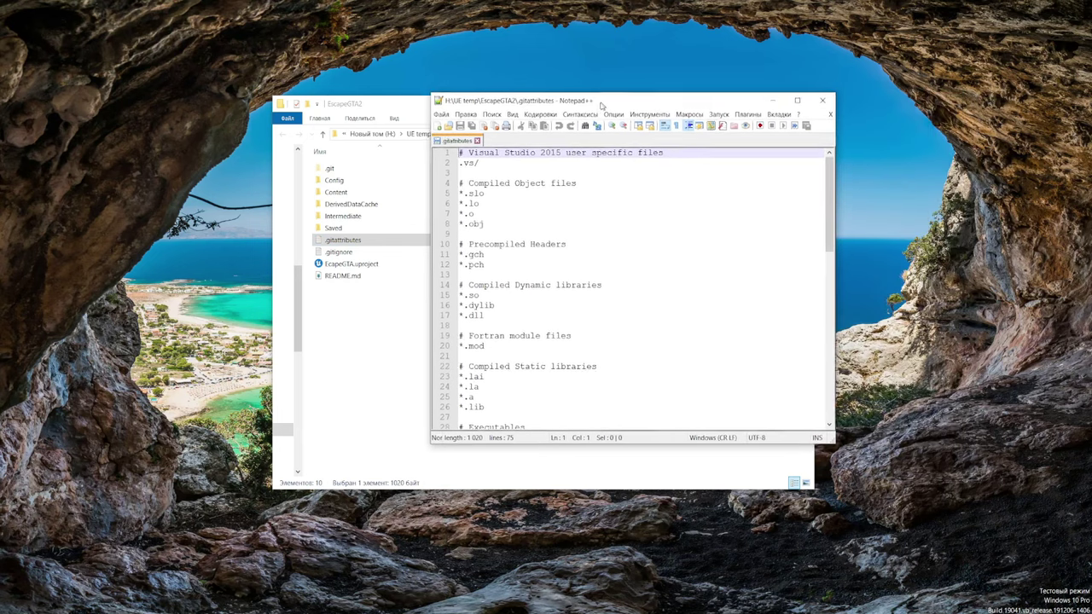
Replace the entire contents of .gitattributes with the line "*text=auto" and start a new line below it
{"action": "left_click", "coordinate": [515, 183]}
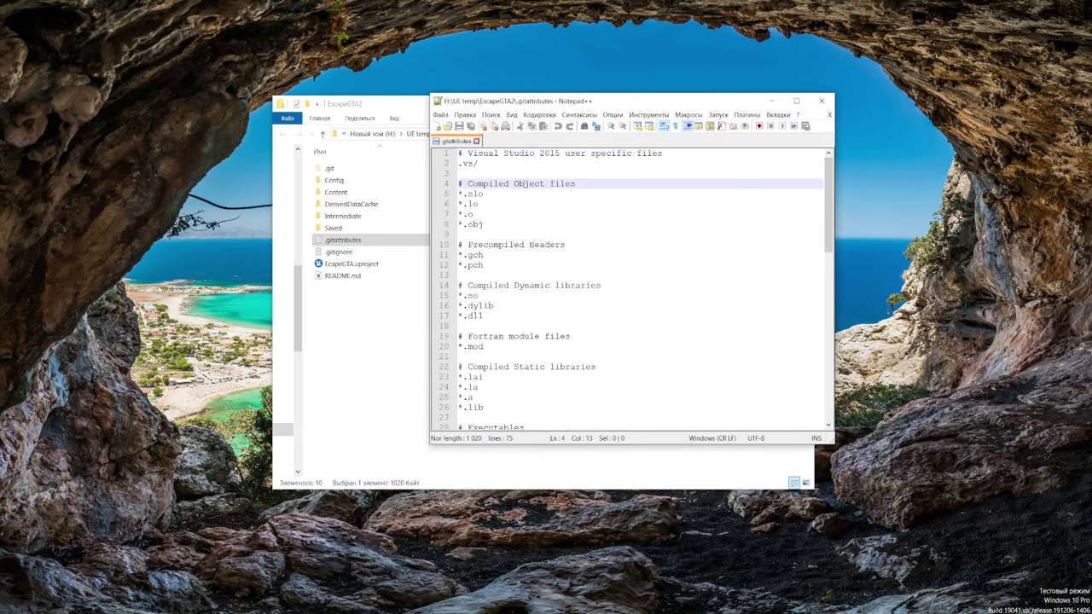
{"action": "left_click", "coordinate": [552, 234]}
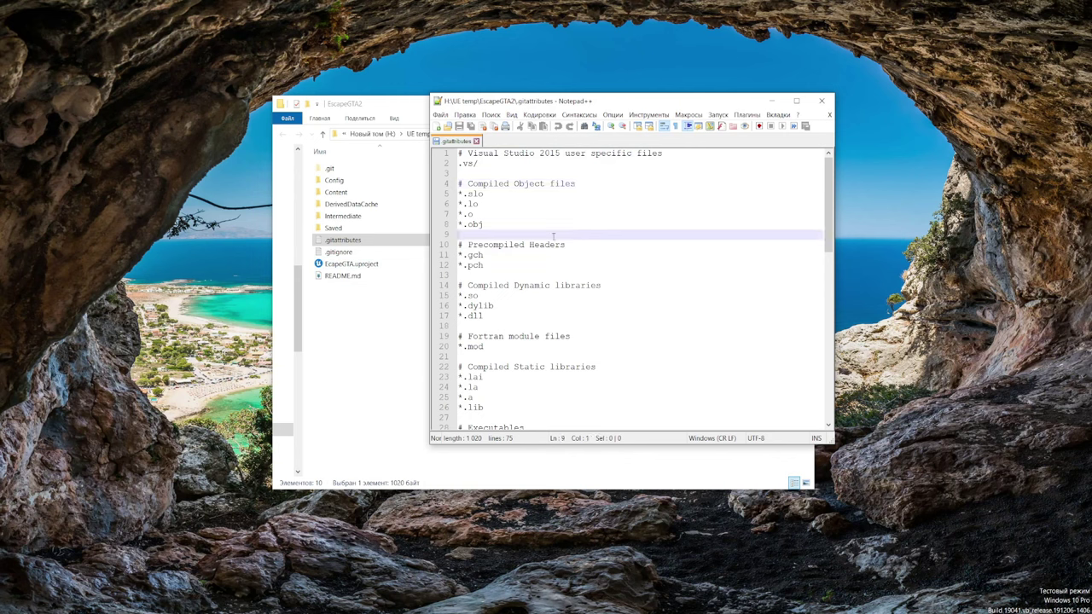
{"action": "key", "text": "ctrl+a"}
{"action": "key", "text": "Delete"}
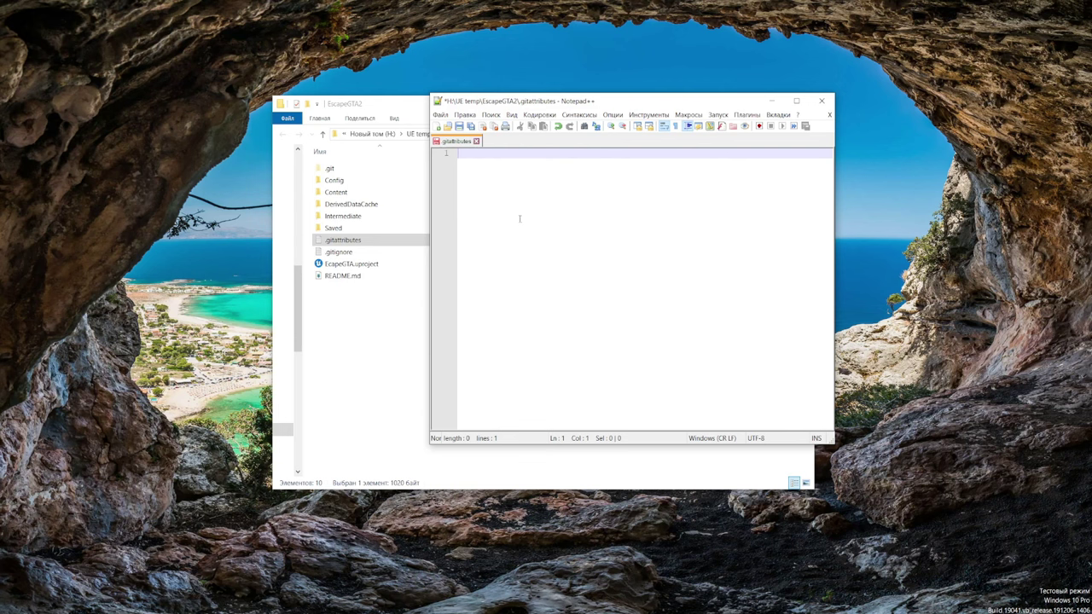
{"action": "type", "text": "*text=auto"}
{"action": "key", "text": "Return"}
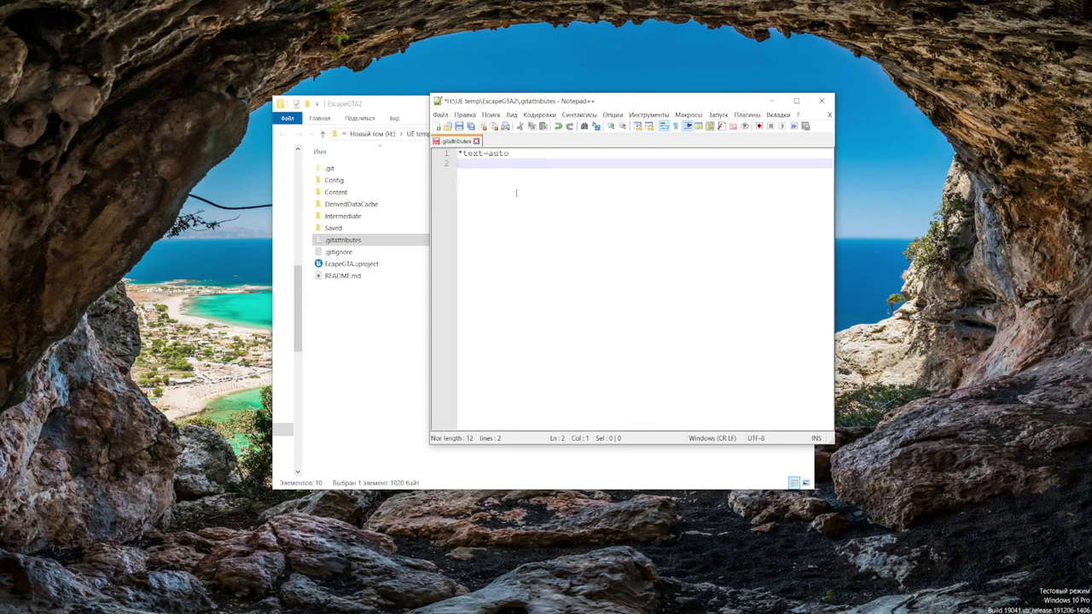
Enter "Content/Alex/Static/** filter=lfs diff=lfs merge=lfs -text" as the second line of .gitattributes
{"action": "type", "text": "Contex"}
{"action": "key", "text": "BackSpace"}
{"action": "type", "text": "nt/Ale"}
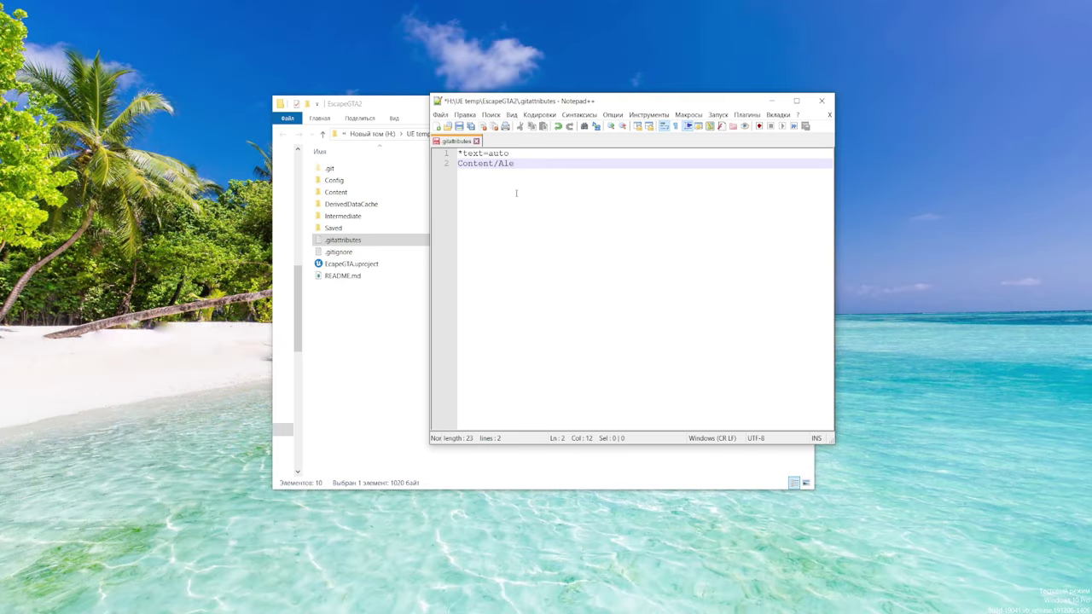
{"action": "type", "text": "x/Static/** filter=lfs diff=lf"}
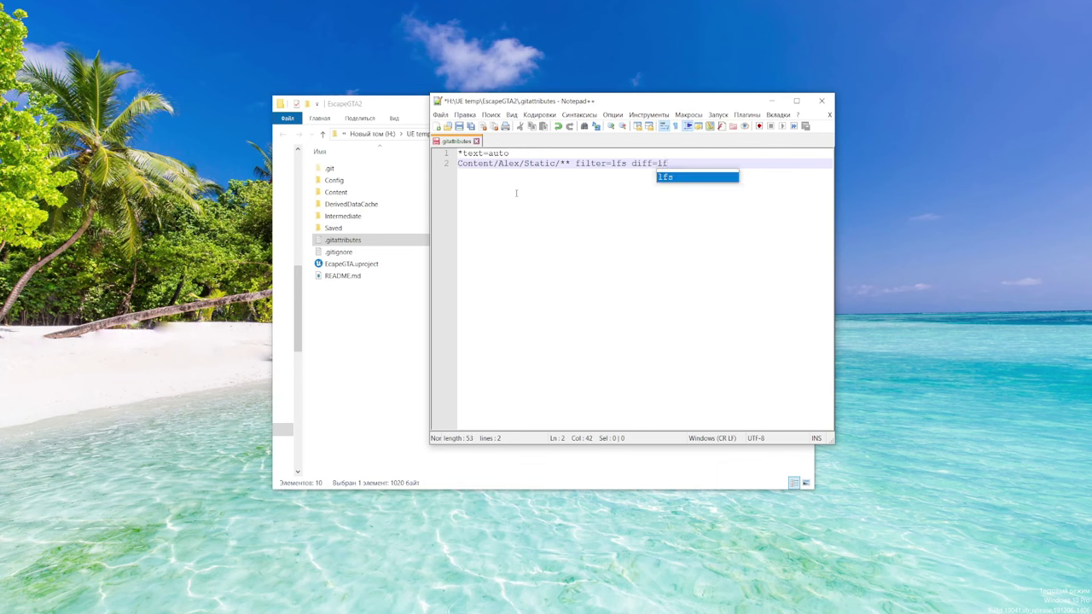
{"action": "type", "text": "s"}
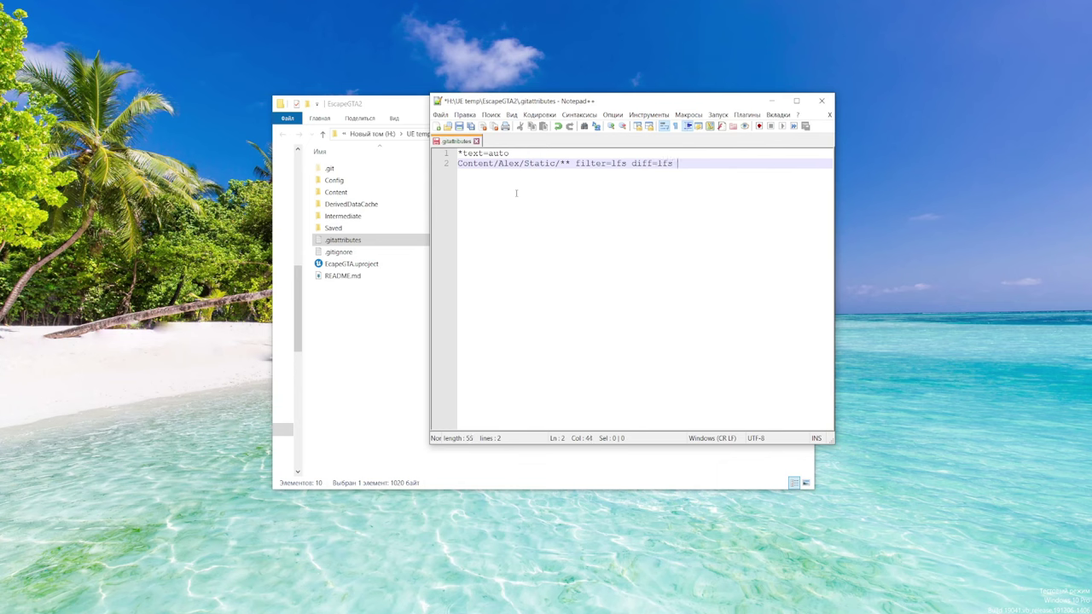
{"action": "type", "text": " merge=l"}
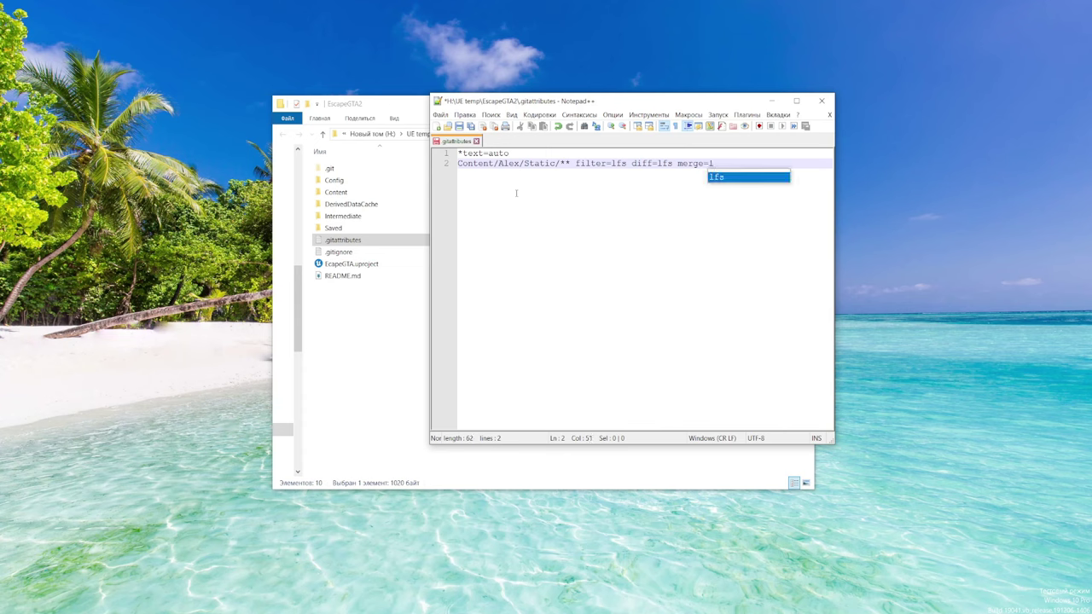
{"action": "type", "text": "fs"}
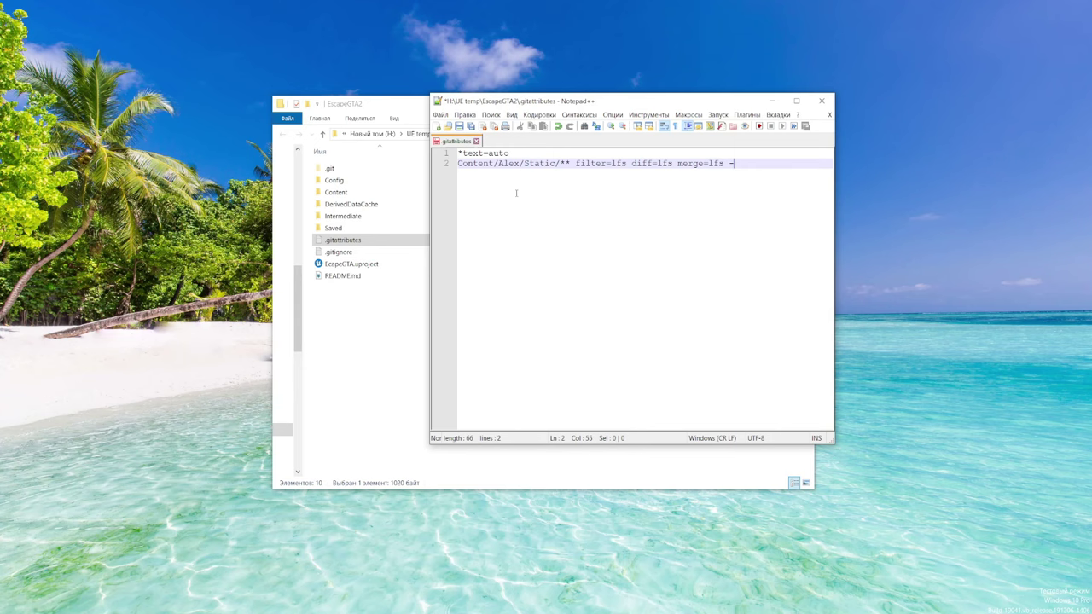
{"action": "type", "text": " -text"}
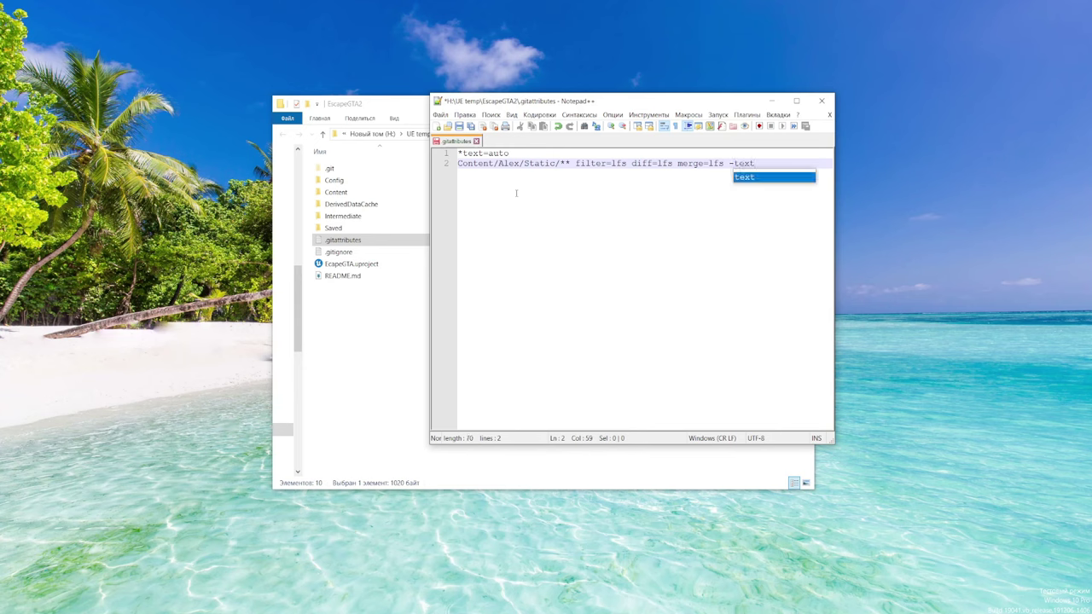
{"action": "double_click", "coordinate": [483, 153]}
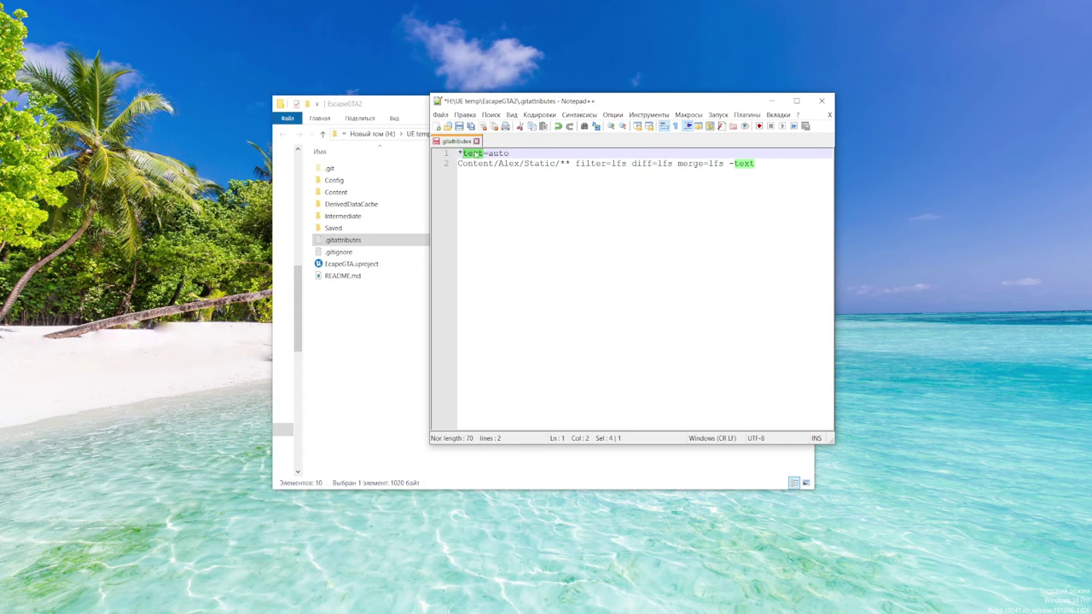
{"action": "key", "text": "ctrl+End"}
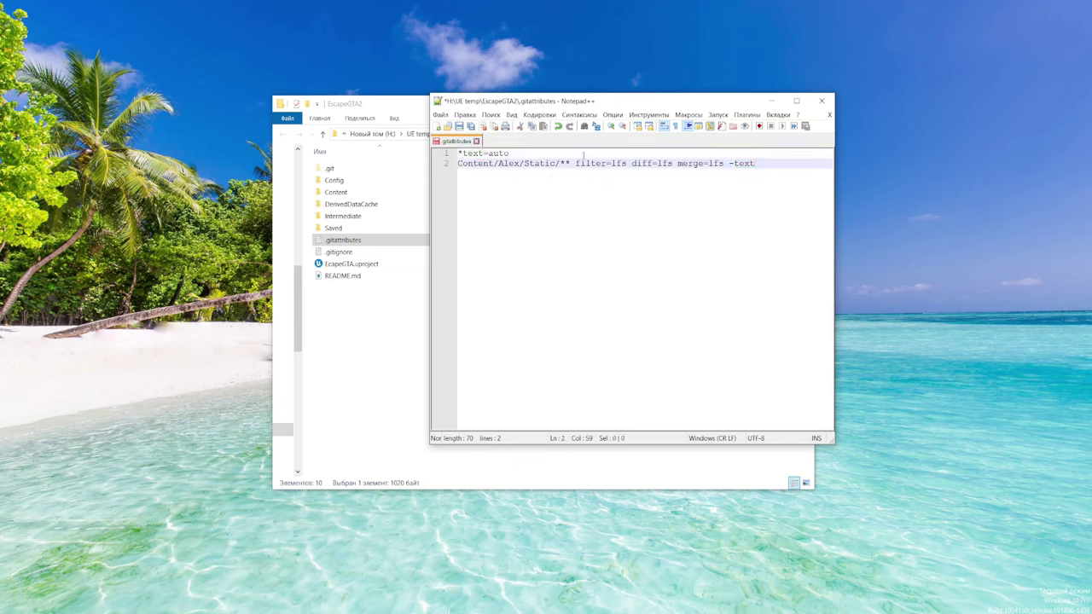
Duplicate the Content/Alex/Static/** line as the third line of .gitattributes, change Alex to Petr in the copy, and save the file
{"action": "left_click_drag", "start_coordinate": [768, 163], "coordinate": [457, 164]}
{"action": "key", "text": "ctrl+c"}
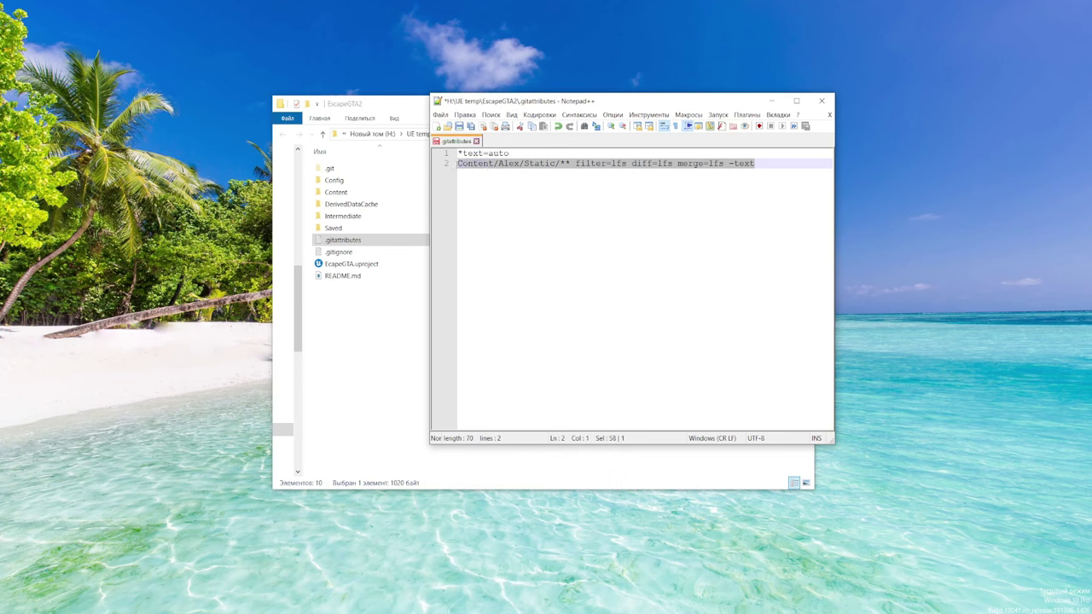
{"action": "key", "text": "End"}
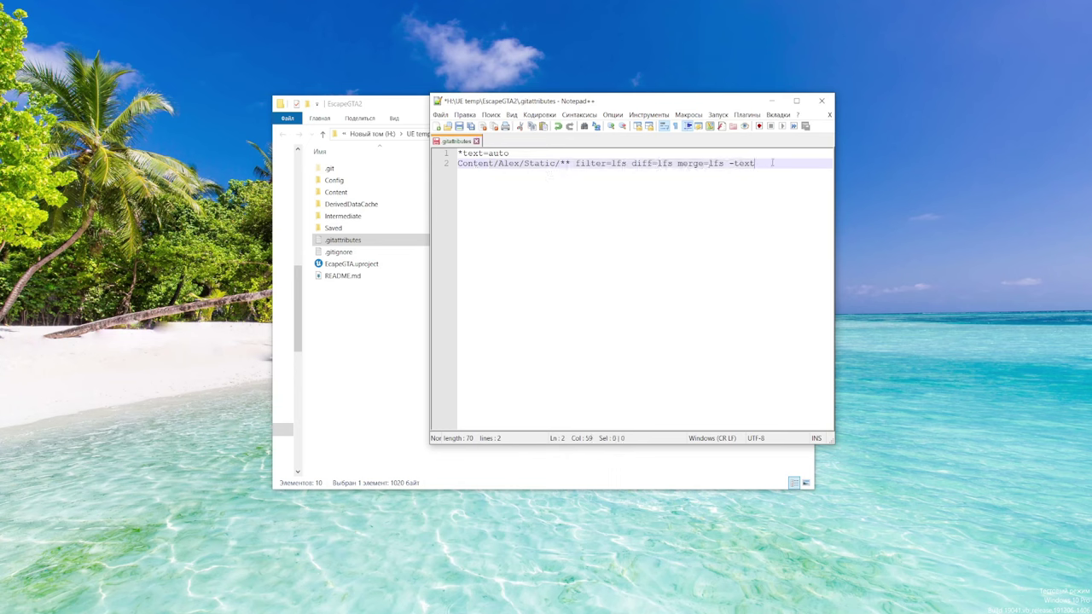
{"action": "key", "text": "Return"}
{"action": "key", "text": "ctrl+v"}
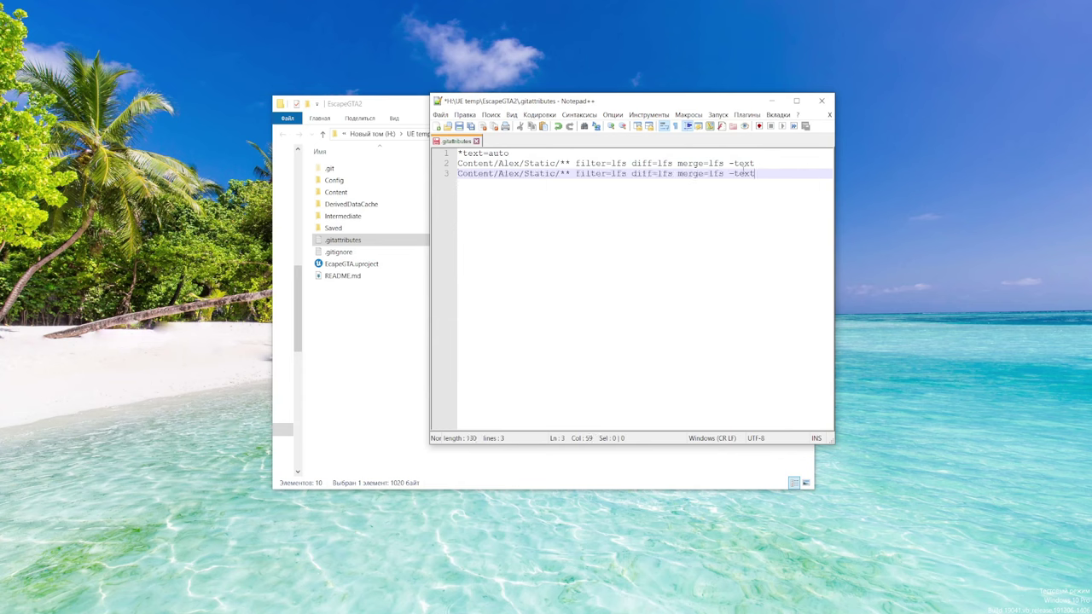
{"action": "left_click_drag", "start_coordinate": [519, 173], "coordinate": [499, 173]}
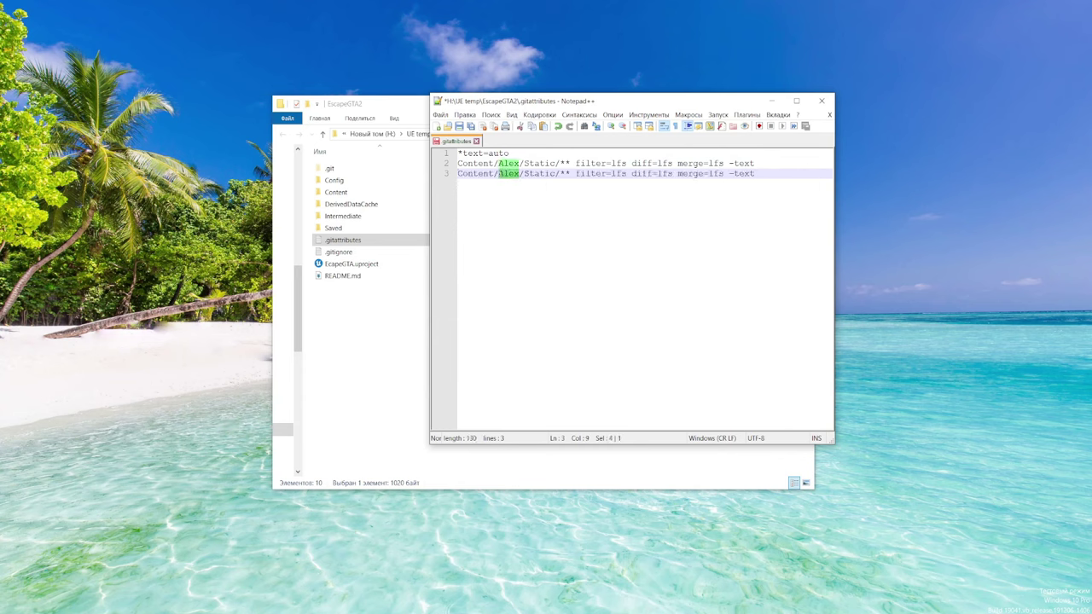
{"action": "type", "text": "Petr"}
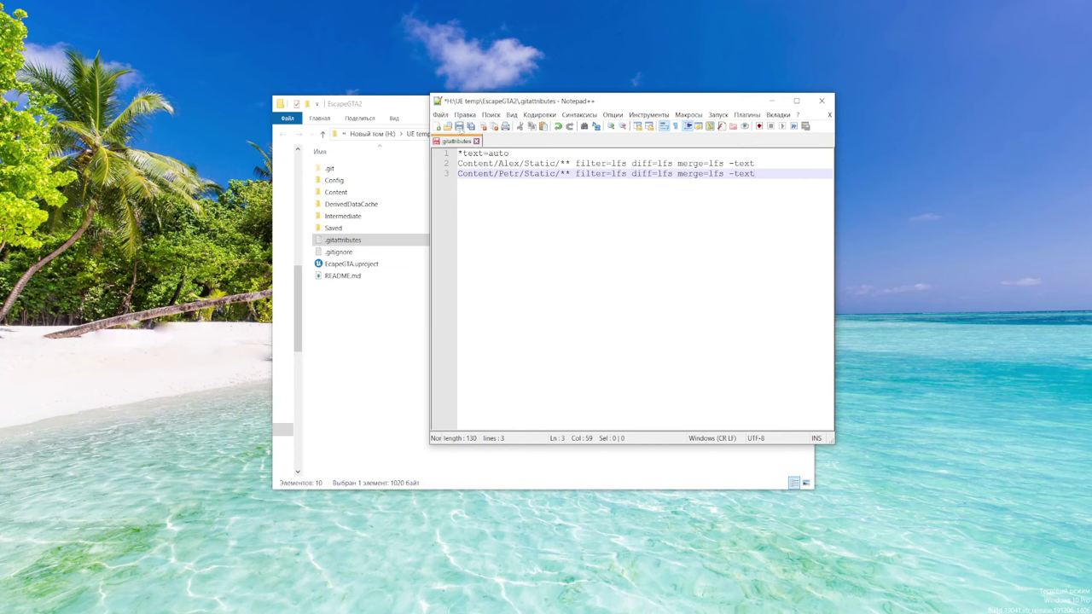
{"action": "left_click", "coordinate": [459, 127]}
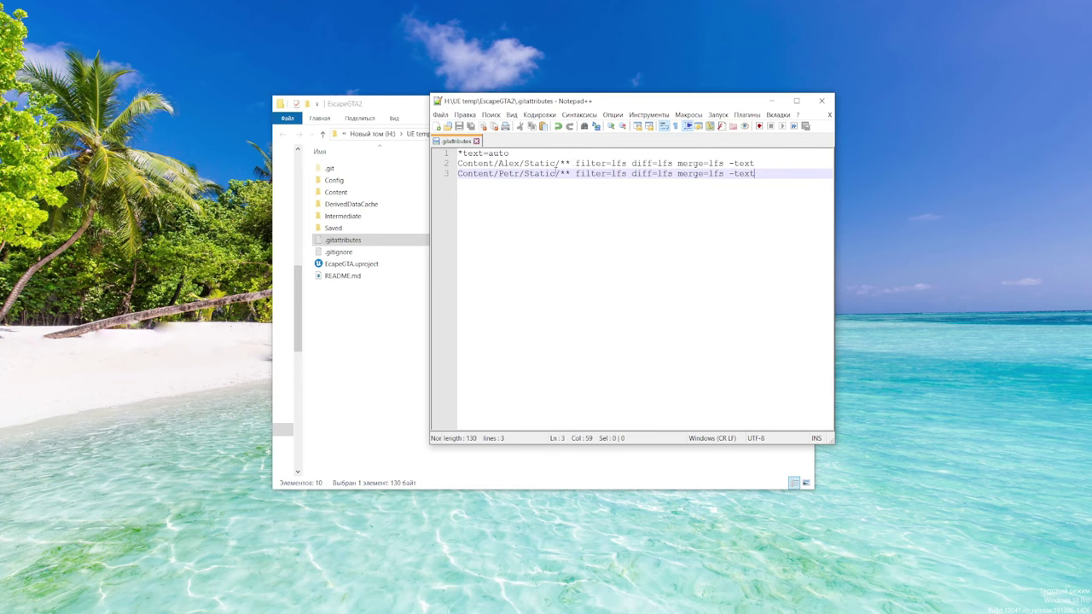
Compare the Content/Alex/Static/ path in .gitattributes with the Alex > Static folder in Unreal Editor's Content Browser
{"action": "left_click_drag", "start_coordinate": [561, 163], "coordinate": [459, 164]}
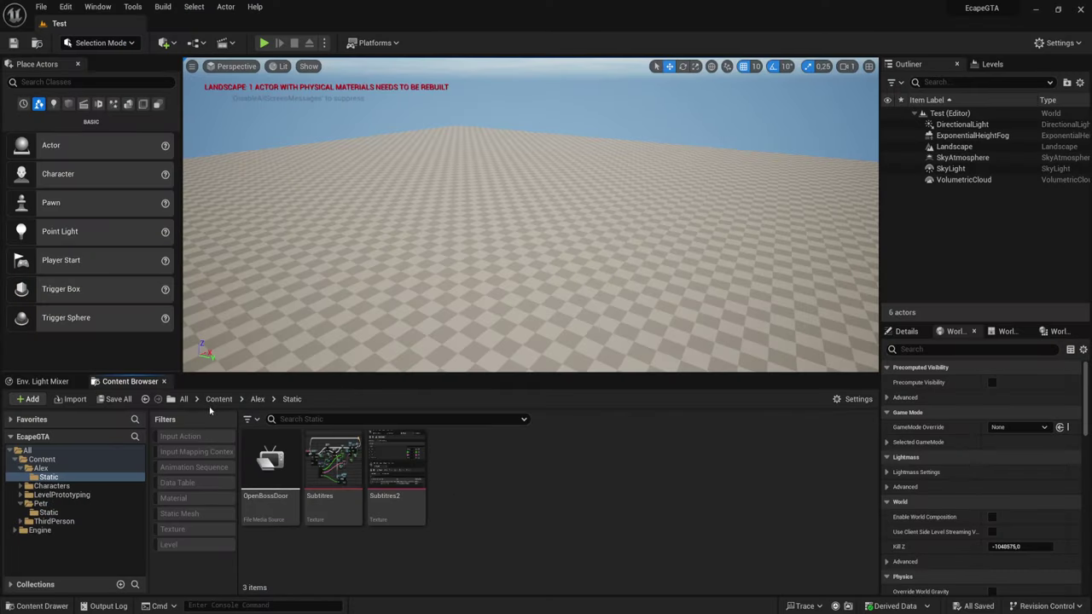
{"action": "left_click", "coordinate": [224, 400]}
{"action": "double_click", "coordinate": [270, 461]}
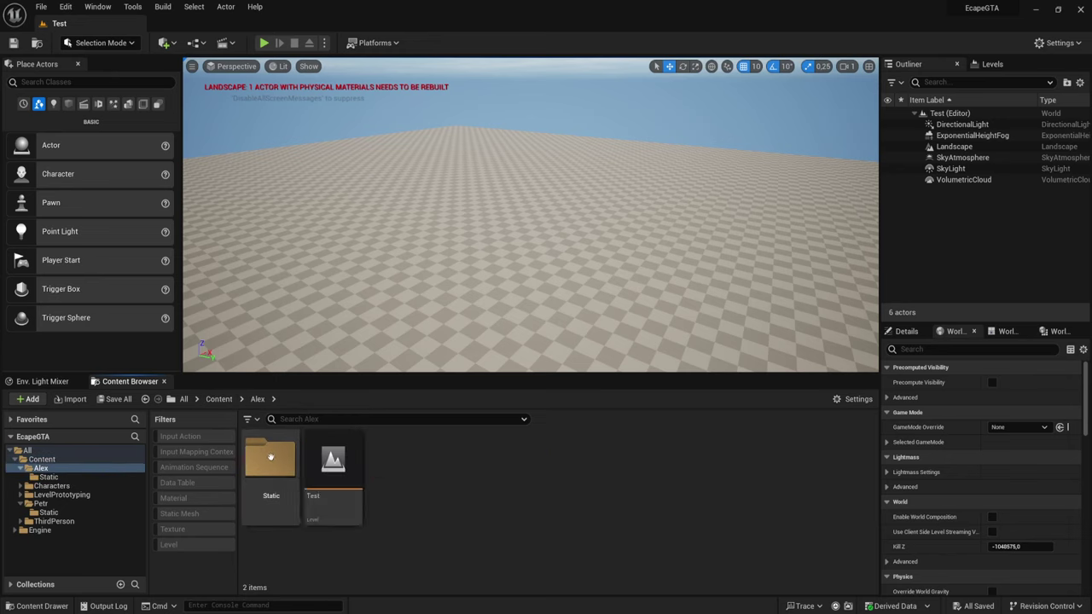
{"action": "double_click", "coordinate": [270, 460]}
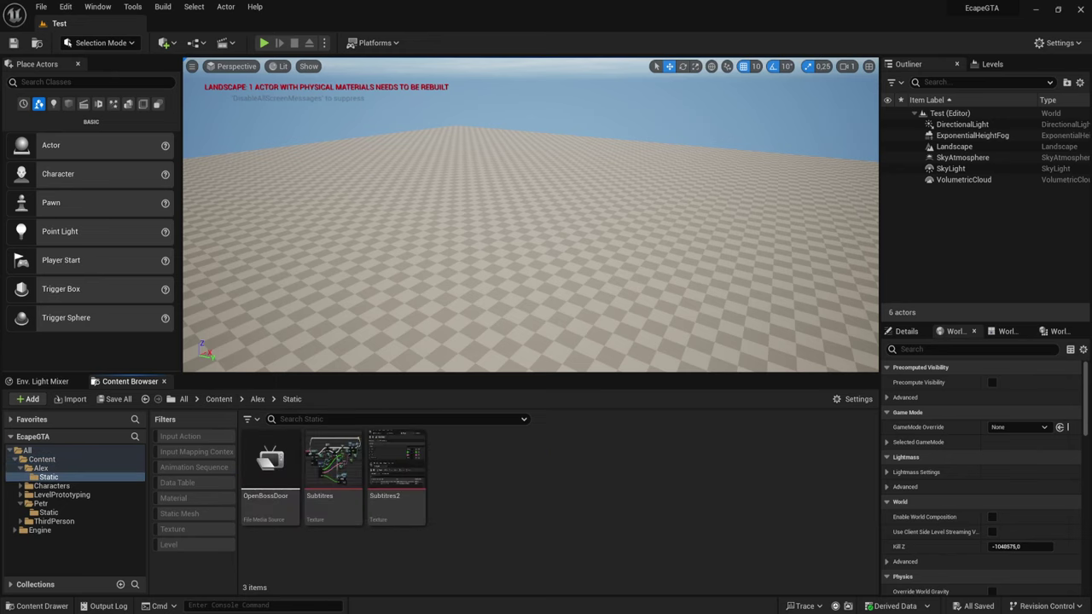
{"action": "left_click", "coordinate": [251, 580]}
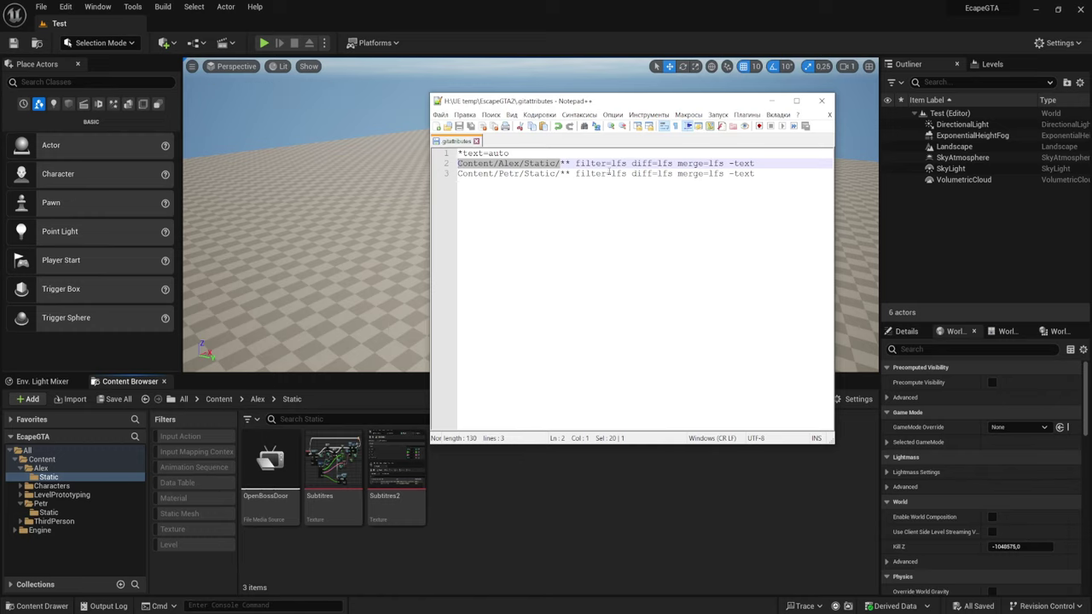
{"action": "left_click", "coordinate": [500, 163]}
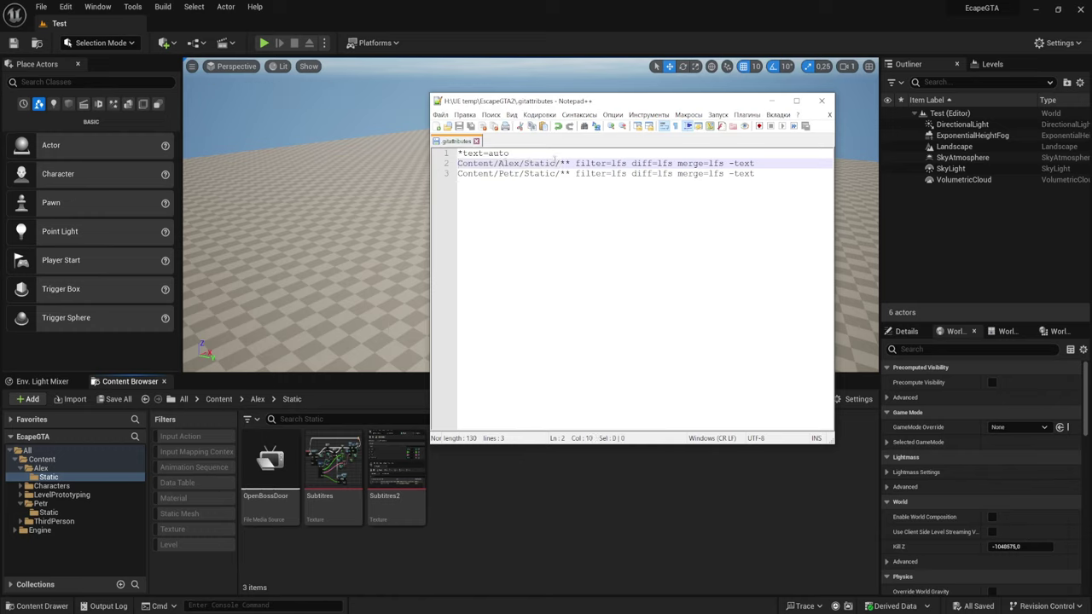
{"action": "key", "text": "ctrl+End"}
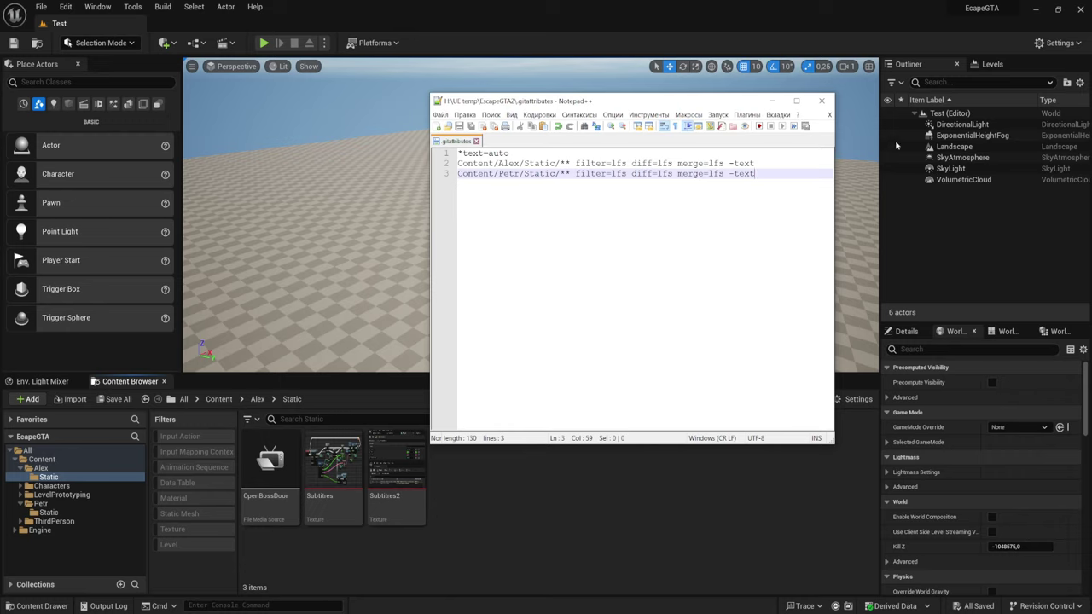
Close .gitattributes and Notepad++, then switch to GitHub Desktop and minimize the Unreal Editor and Explorer windows behind it
{"action": "left_click", "coordinate": [830, 115]}
{"action": "left_click", "coordinate": [822, 100]}
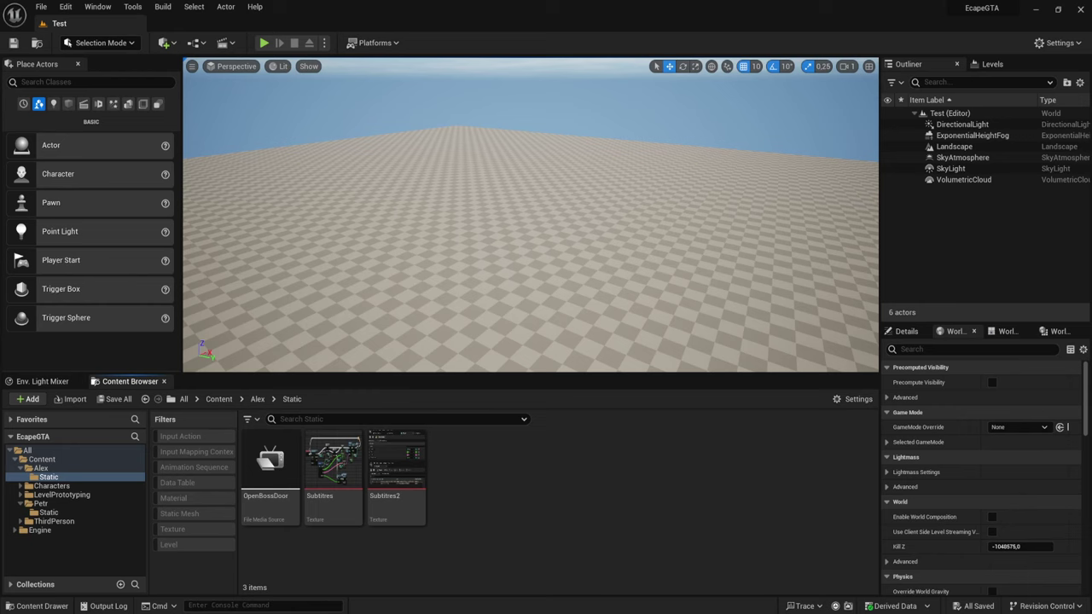
{"action": "key", "text": "alt+Tab"}
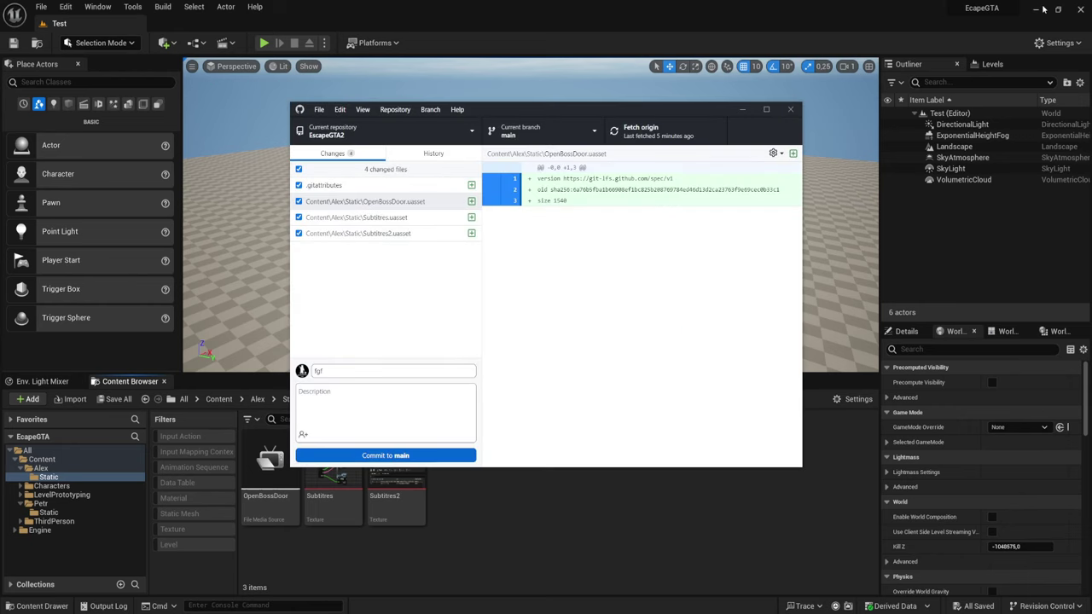
{"action": "left_click", "coordinate": [1040, 8]}
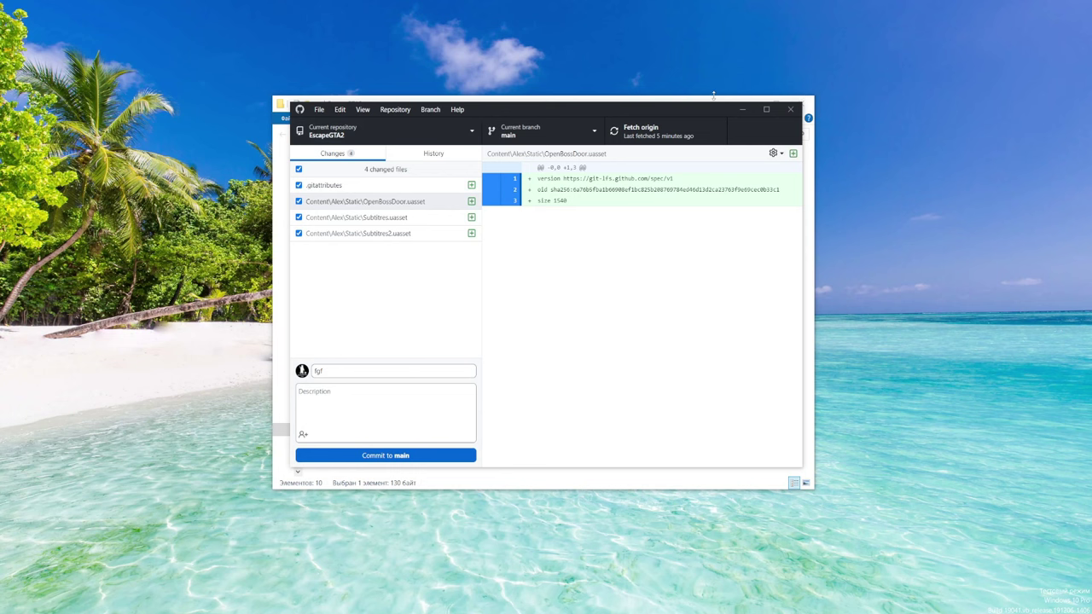
{"action": "left_click", "coordinate": [743, 110]}
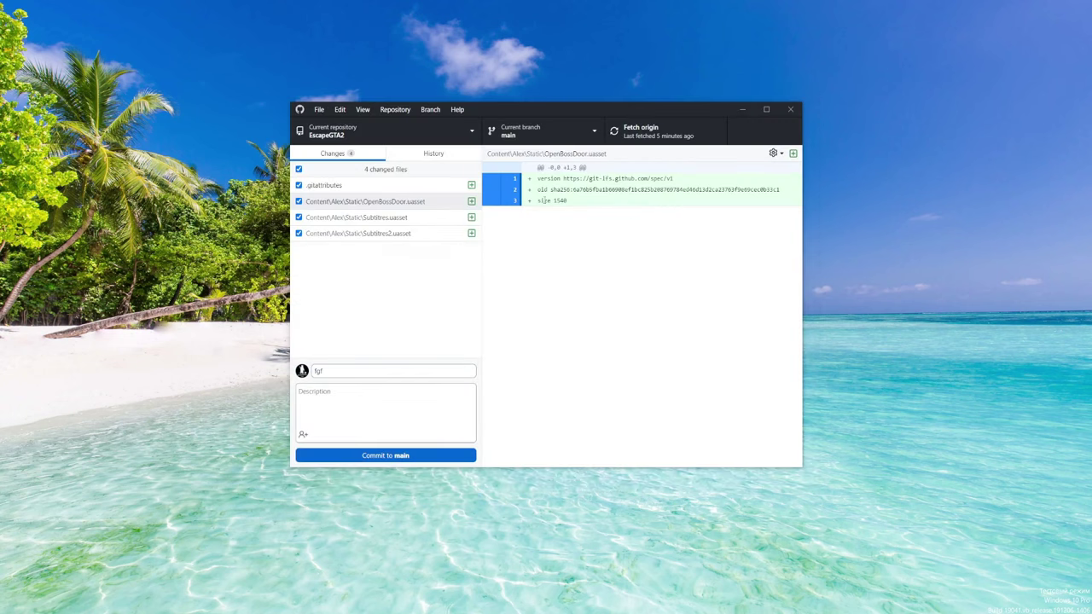
Review the pending changes of .gitattributes and the version line of OpenBossDoor.uasset for the Git LFS reference
{"action": "left_click", "coordinate": [327, 186]}
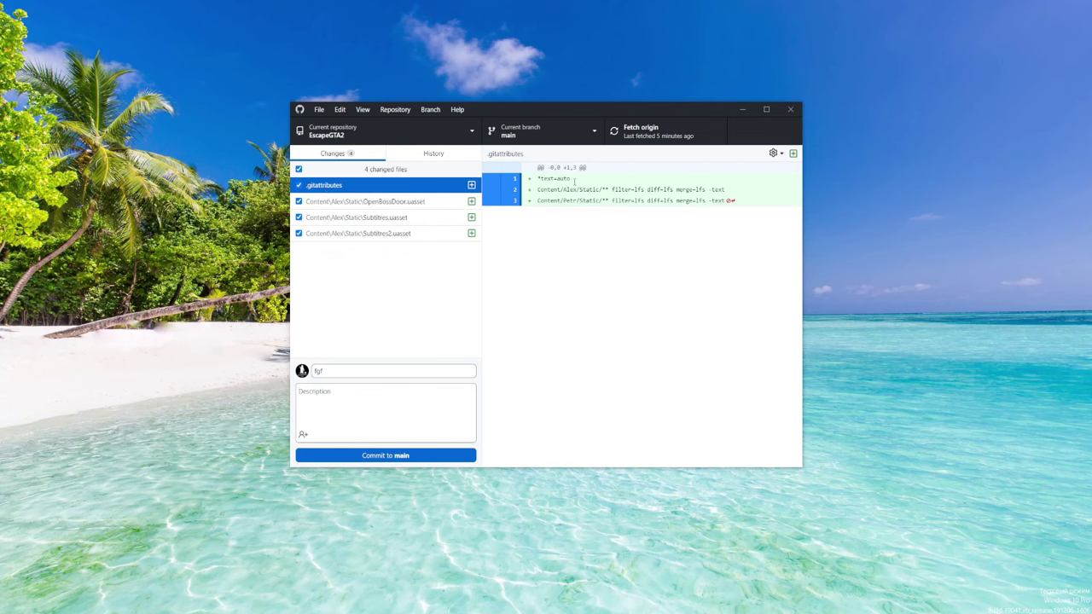
{"action": "left_click_drag", "start_coordinate": [568, 178], "coordinate": [538, 167]}
{"action": "left_click", "coordinate": [646, 225]}
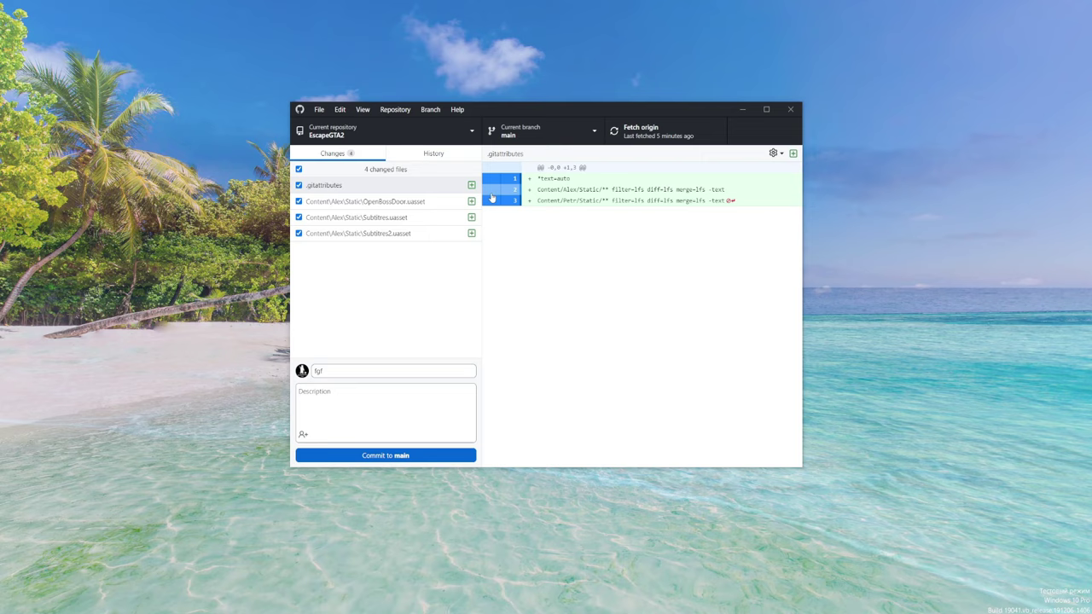
{"action": "left_click", "coordinate": [447, 201]}
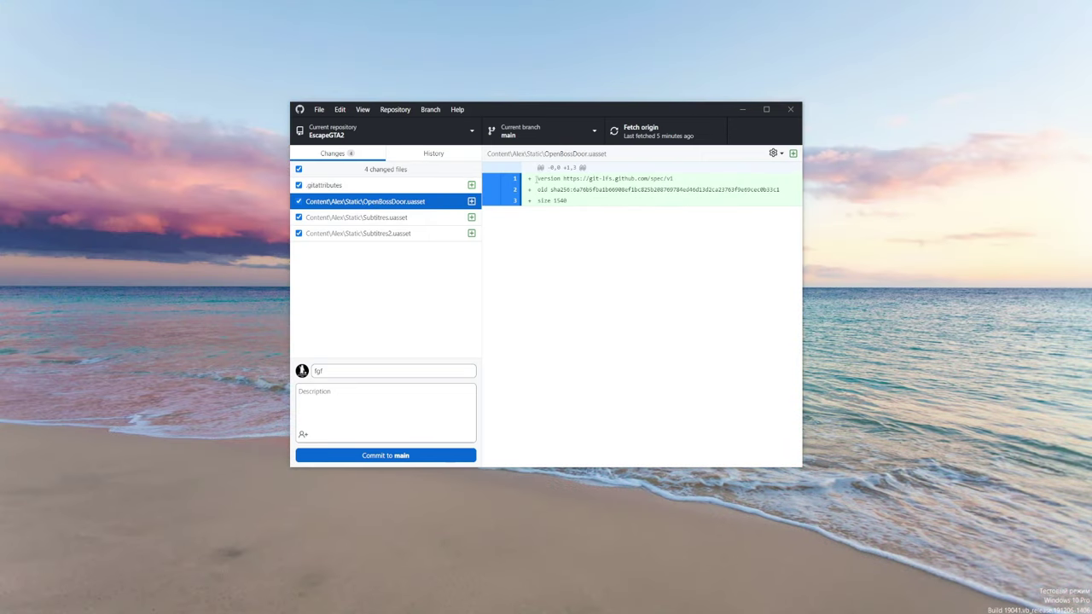
{"action": "left_click", "coordinate": [614, 178]}
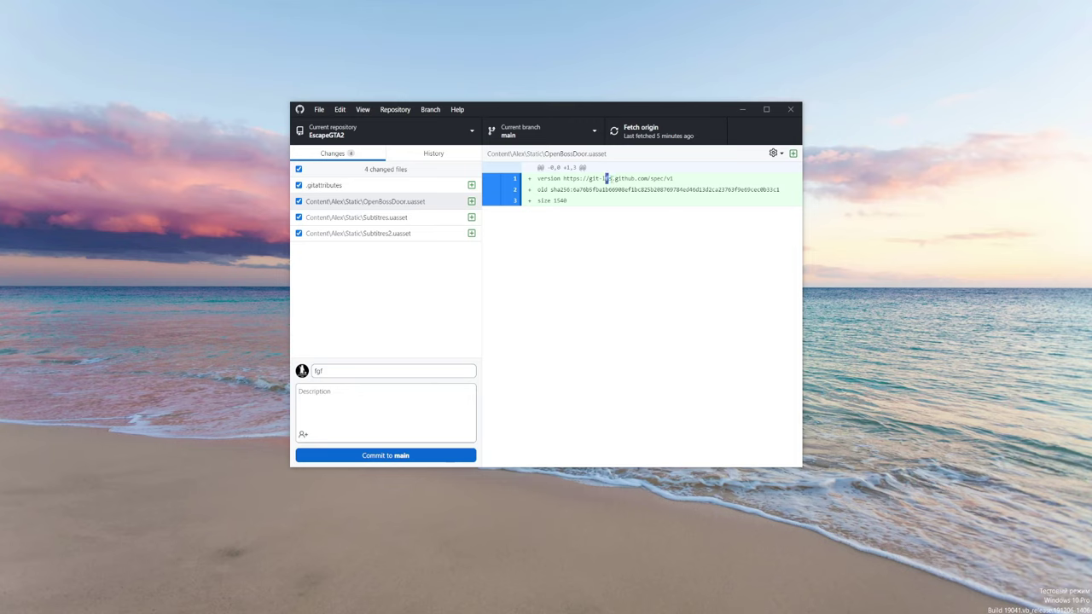
{"action": "left_click_drag", "start_coordinate": [605, 178], "coordinate": [633, 178]}
{"action": "left_click", "coordinate": [673, 178]}
Switch to the browser, open git-scm.com from the "git" search results, and go to the Windows download page
{"action": "key", "text": "alt+Tab"}
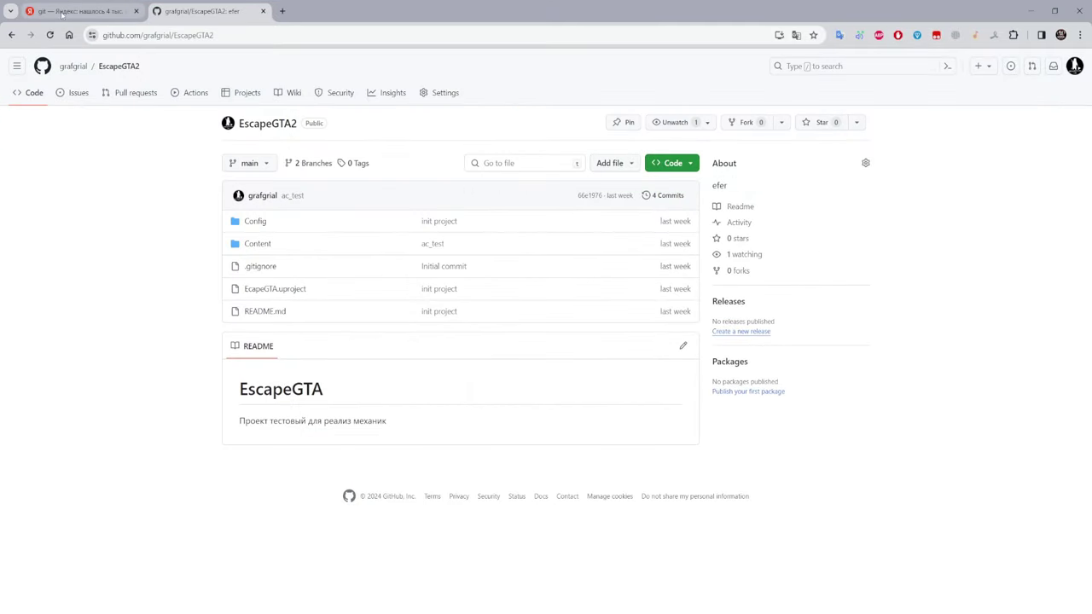
{"action": "left_click", "coordinate": [61, 14]}
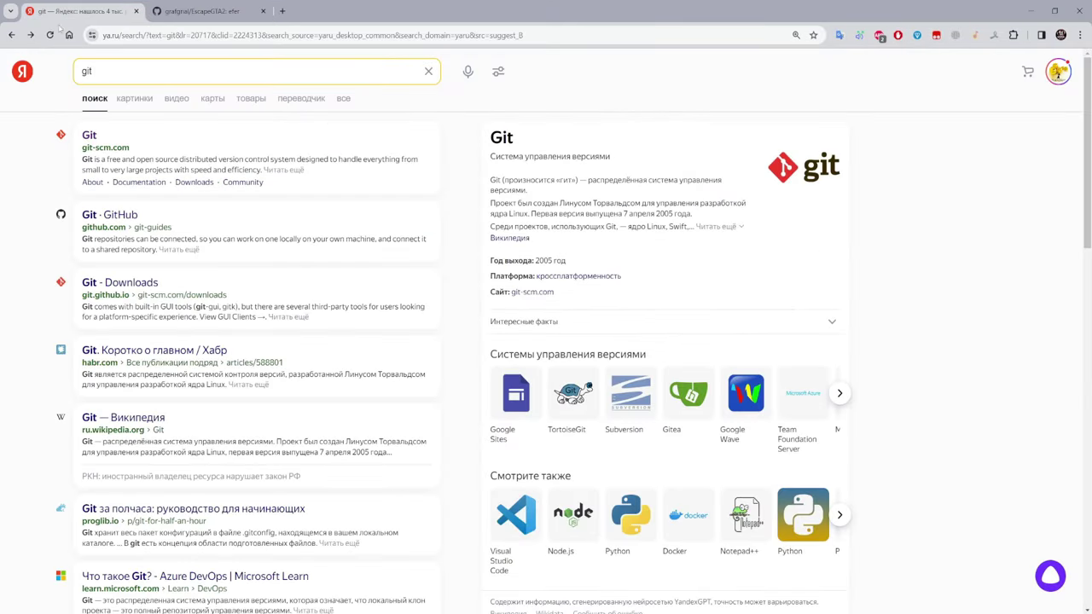
{"action": "left_click", "coordinate": [120, 81]}
{"action": "left_click", "coordinate": [12, 172]}
{"action": "left_click", "coordinate": [529, 292]}
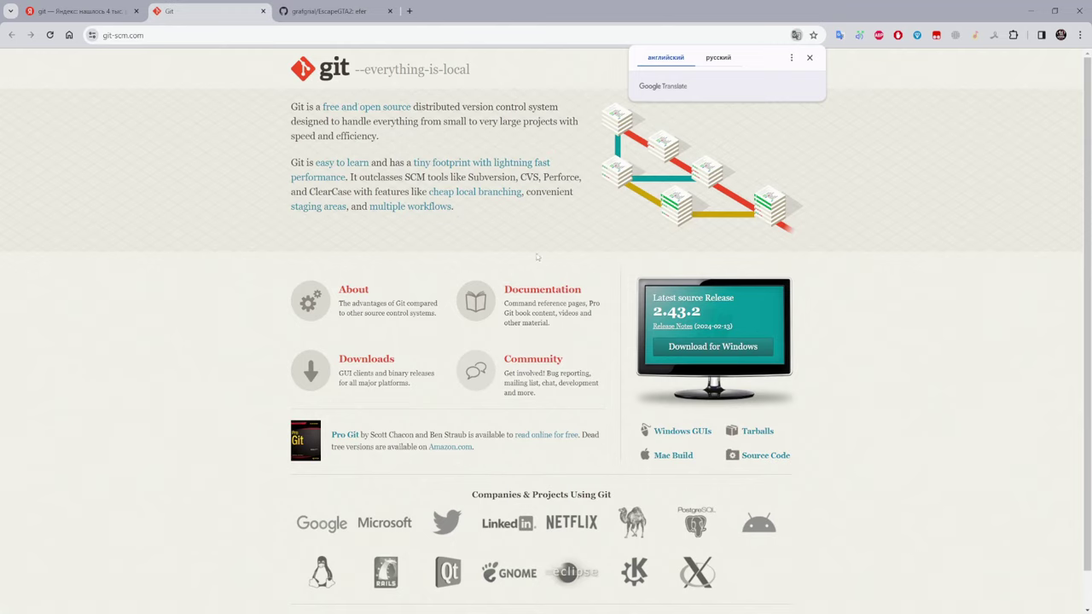
{"action": "left_click", "coordinate": [692, 349]}
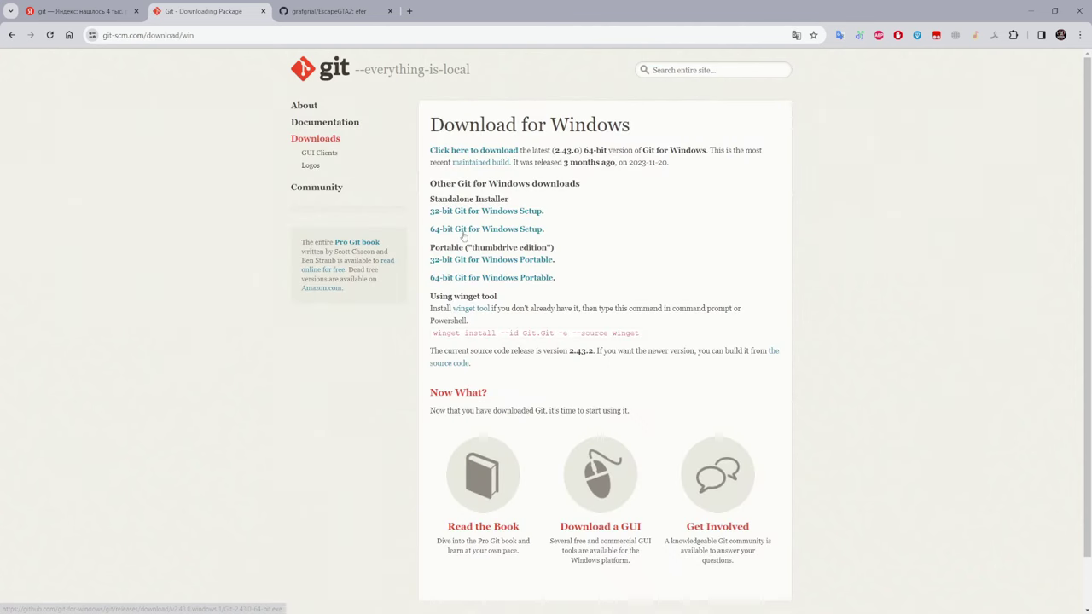
Download the 64-bit Git for Windows Setup to the Desktop as Git-2.43.0-64-bit.exe, launch it, and leave the browser
{"action": "left_click", "coordinate": [463, 230]}
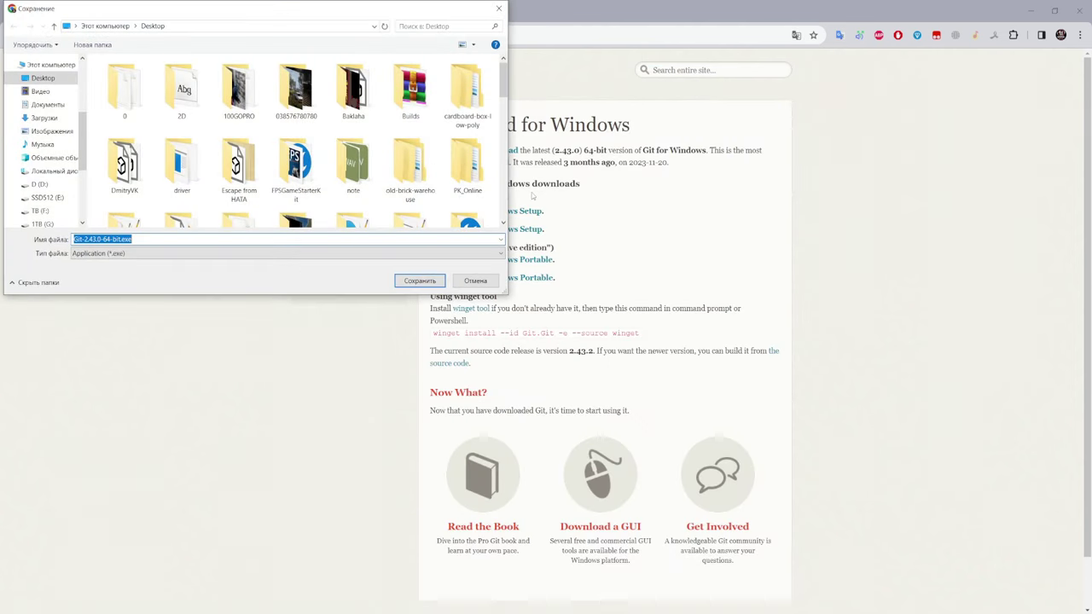
{"action": "left_click", "coordinate": [420, 281]}
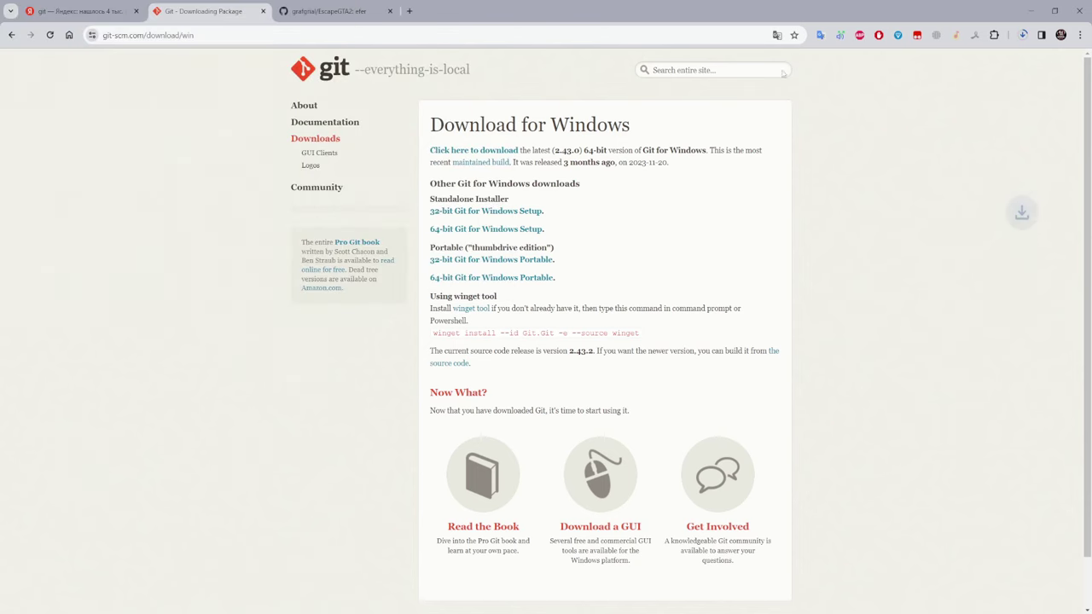
{"action": "left_click", "coordinate": [1023, 35]}
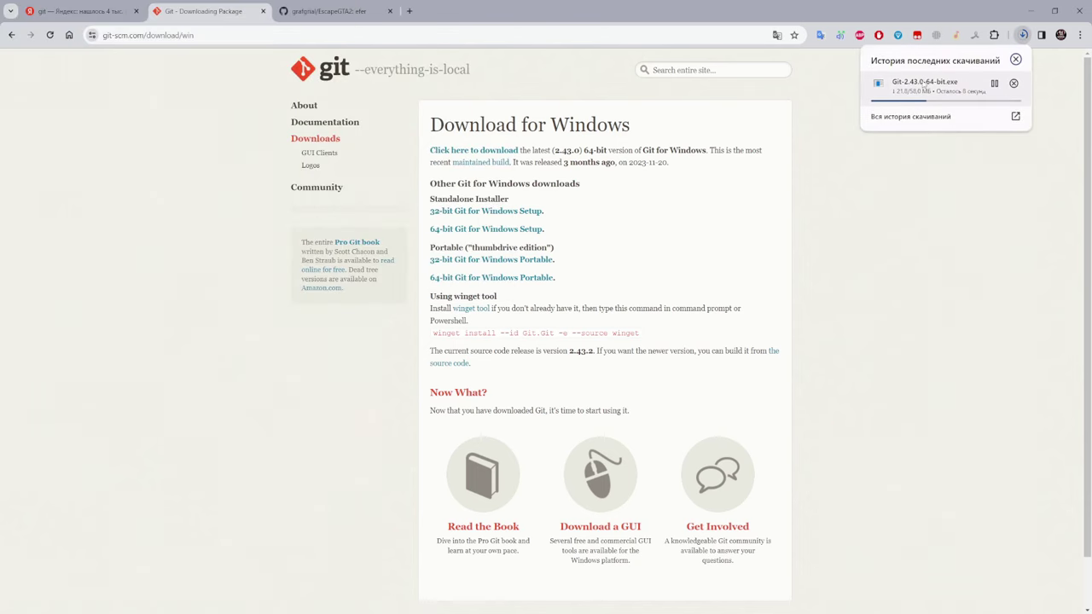
{"action": "left_click", "coordinate": [799, 236]}
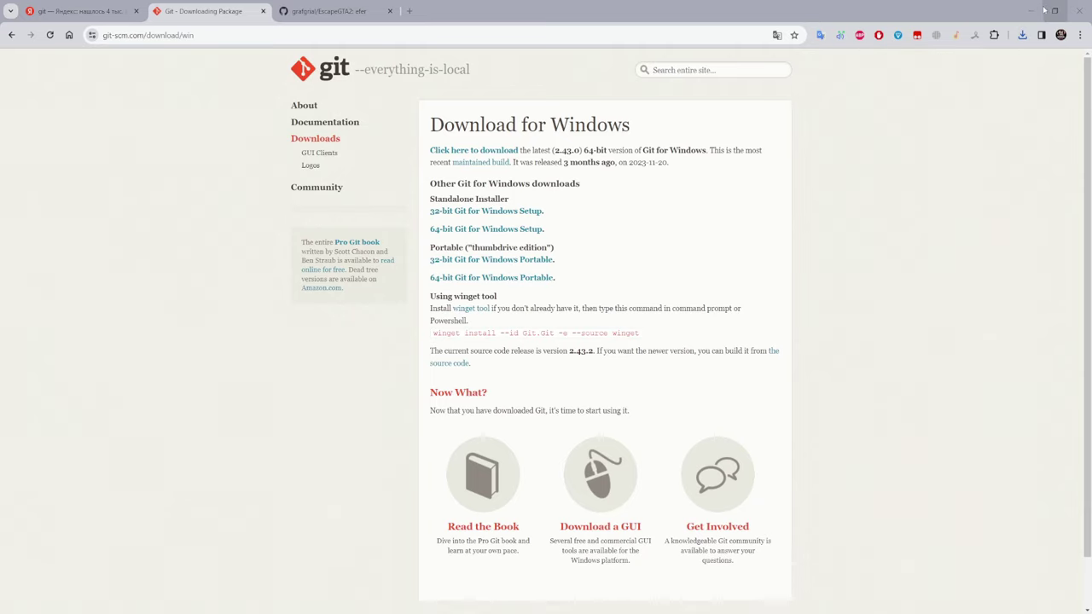
{"action": "left_click", "coordinate": [1077, 10]}
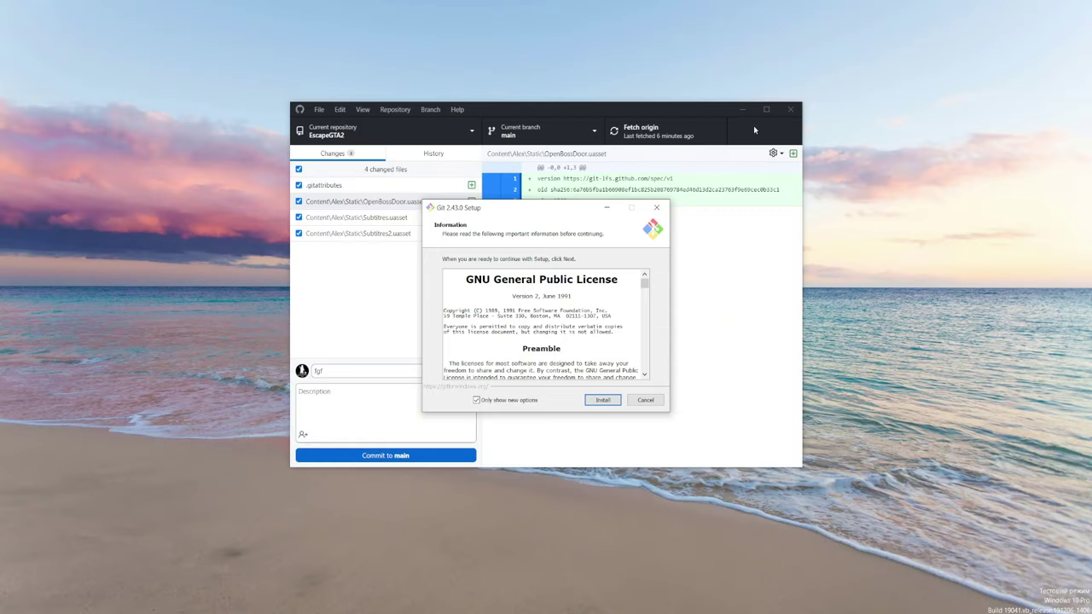
Minimize GitHub Desktop, install Git 2.43.0 with only new options shown, and finish the setup without viewing the release notes
{"action": "left_click", "coordinate": [741, 110]}
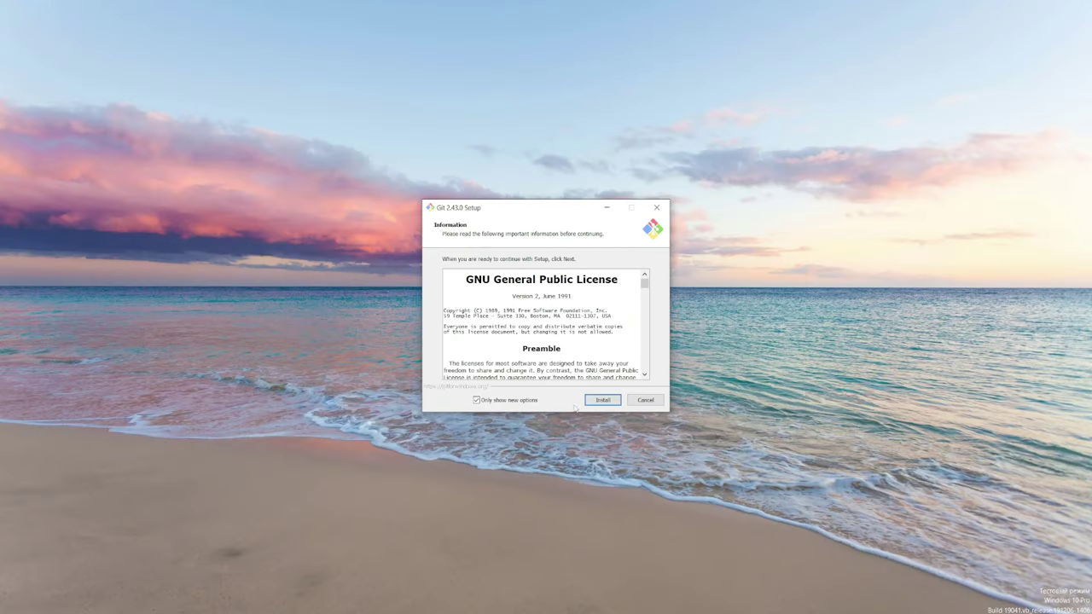
{"action": "left_click", "coordinate": [604, 401]}
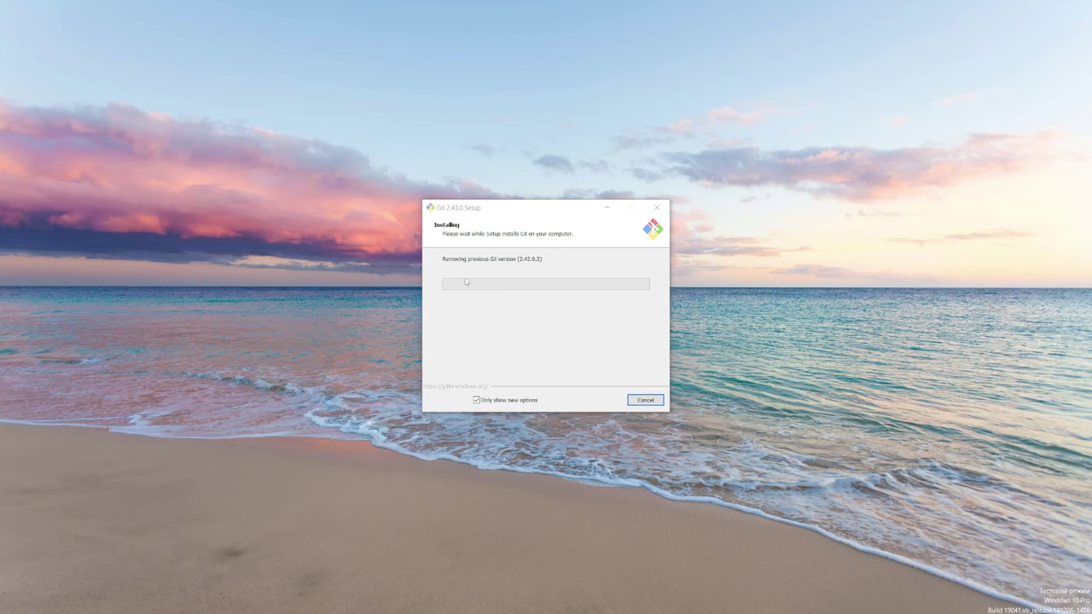
{"action": "left_click", "coordinate": [542, 206]}
{"action": "left_click_drag", "start_coordinate": [541, 205], "coordinate": [545, 144]}
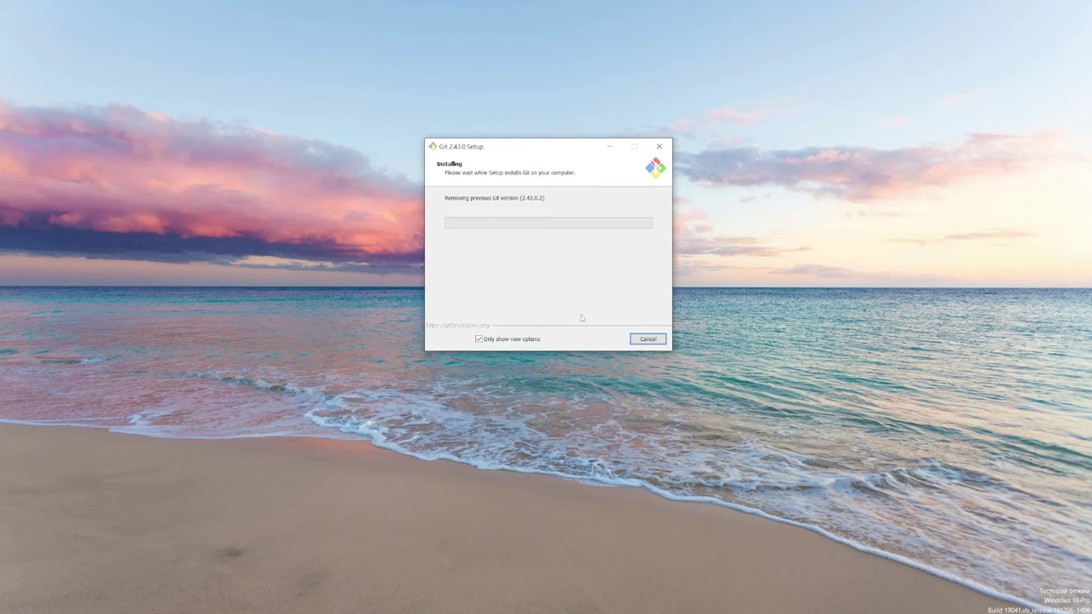
{"action": "left_click", "coordinate": [477, 339]}
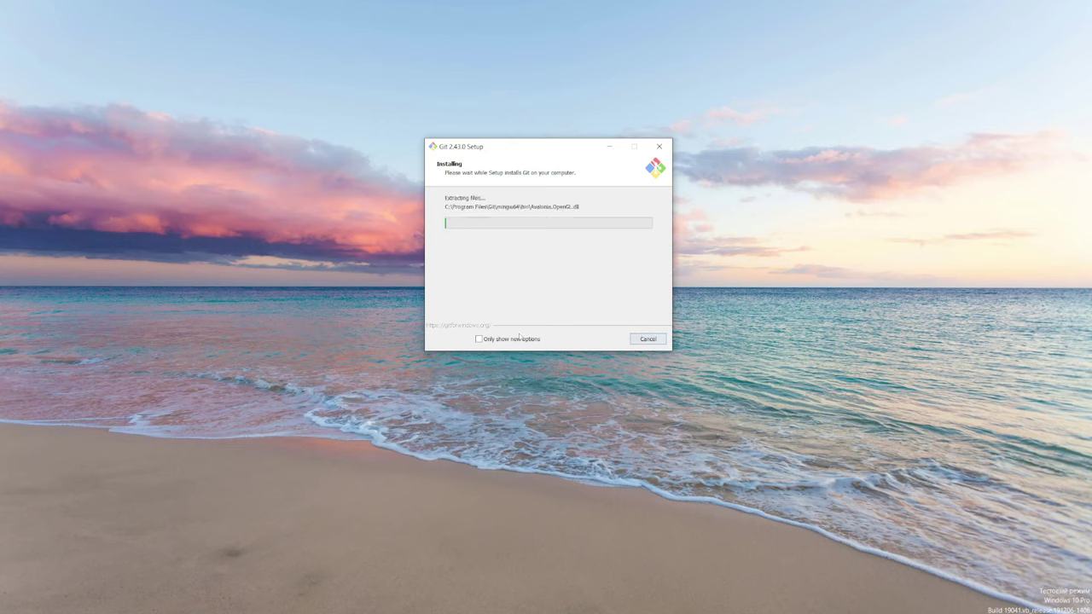
{"action": "left_click", "coordinate": [479, 340]}
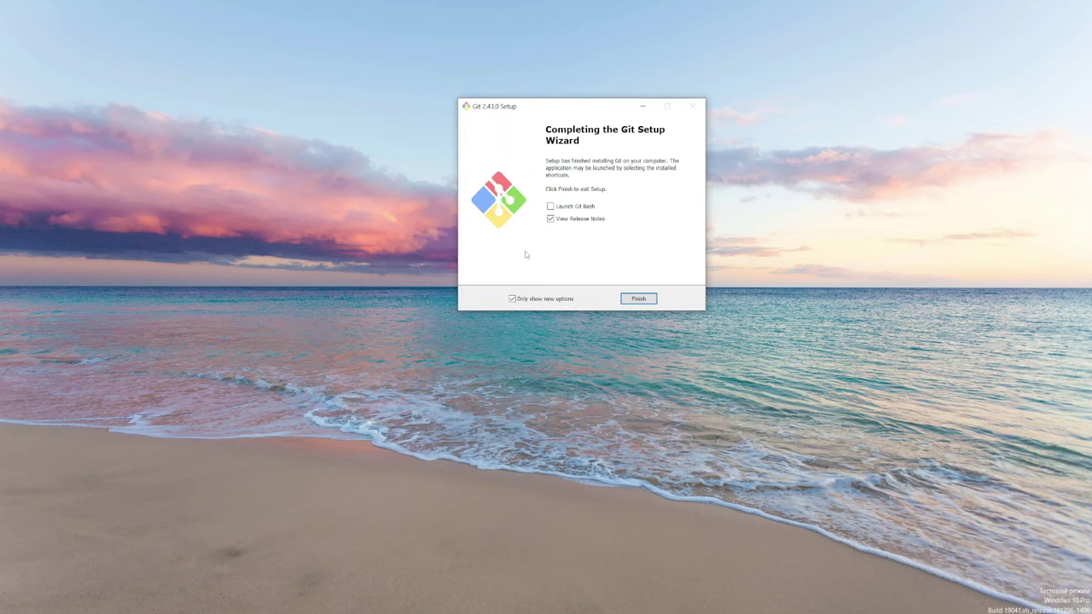
{"action": "left_click", "coordinate": [551, 219]}
{"action": "left_click", "coordinate": [639, 299]}
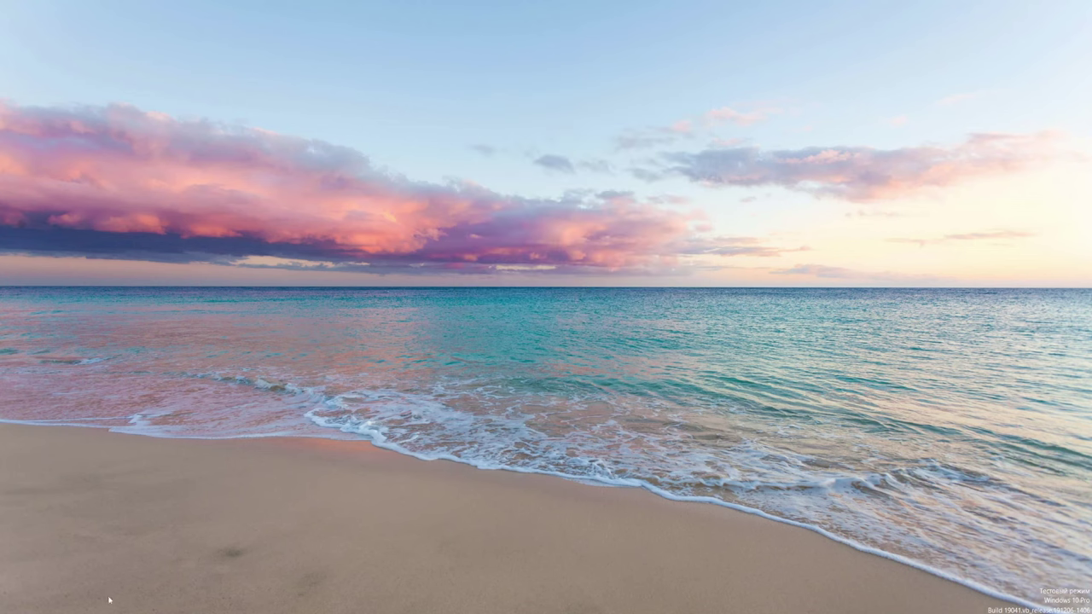
Launch Git Bash, enlarge its text, check the installed Git version with git --version, and close the terminal
{"action": "key", "text": "super+s"}
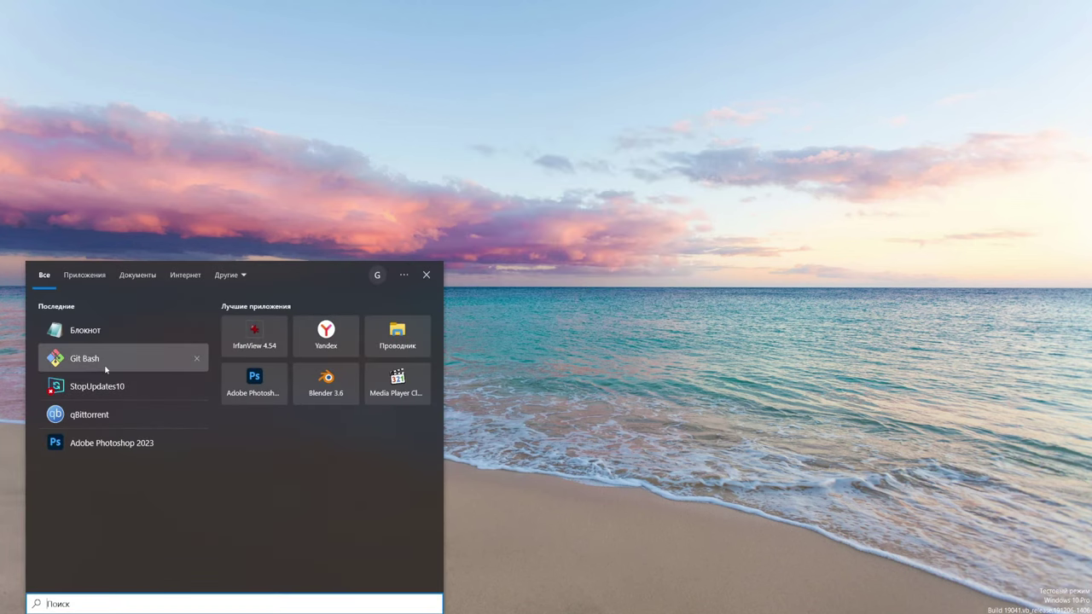
{"action": "left_click", "coordinate": [114, 361]}
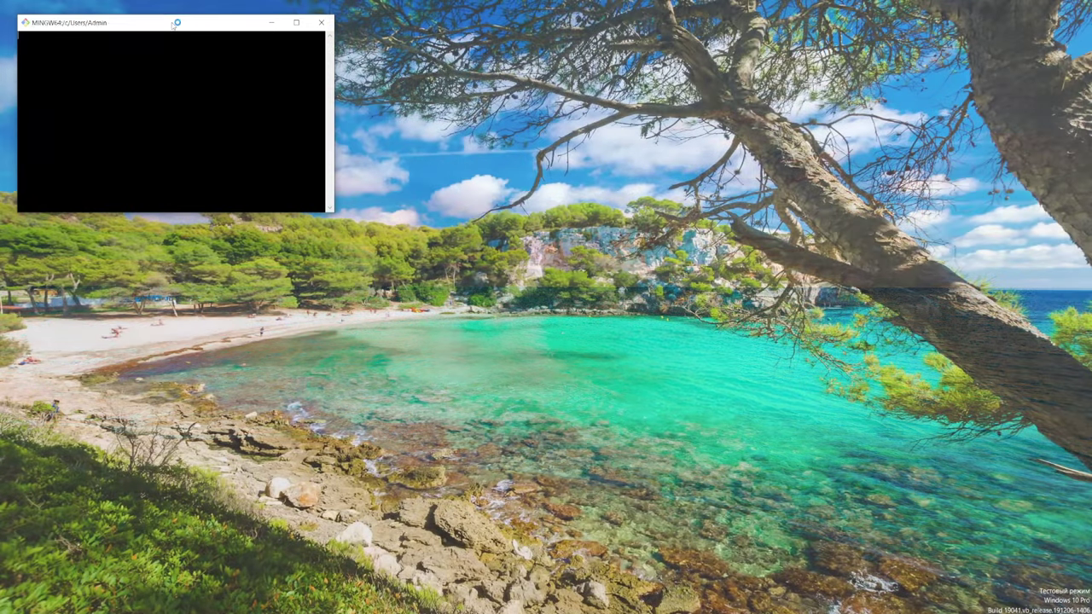
{"action": "left_click_drag", "start_coordinate": [176, 23], "coordinate": [560, 144]}
{"action": "key", "text": "ctrl+plus"}
{"action": "key", "text": "ctrl+plus"}
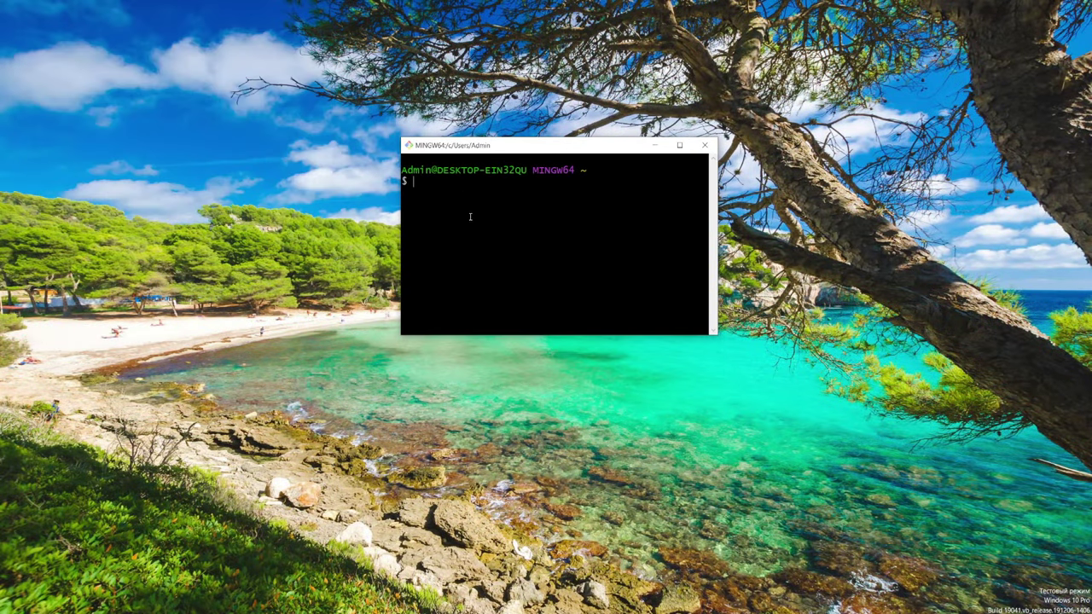
{"action": "type", "text": "git --version"}
{"action": "key", "text": "Return"}
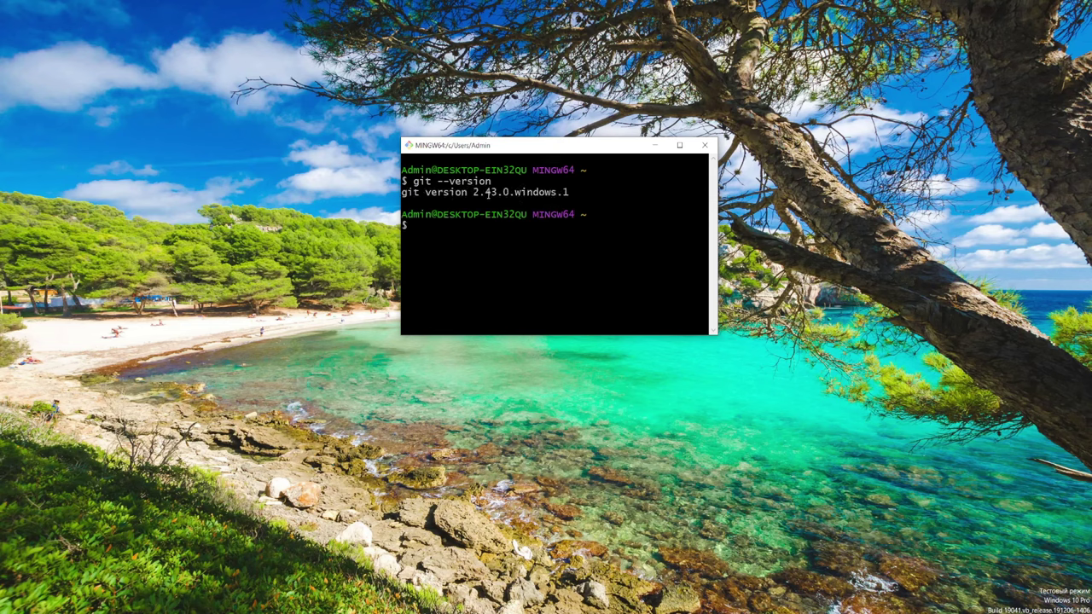
{"action": "left_click_drag", "start_coordinate": [503, 192], "coordinate": [472, 192]}
{"action": "left_click", "coordinate": [603, 193]}
{"action": "left_click", "coordinate": [707, 146]}
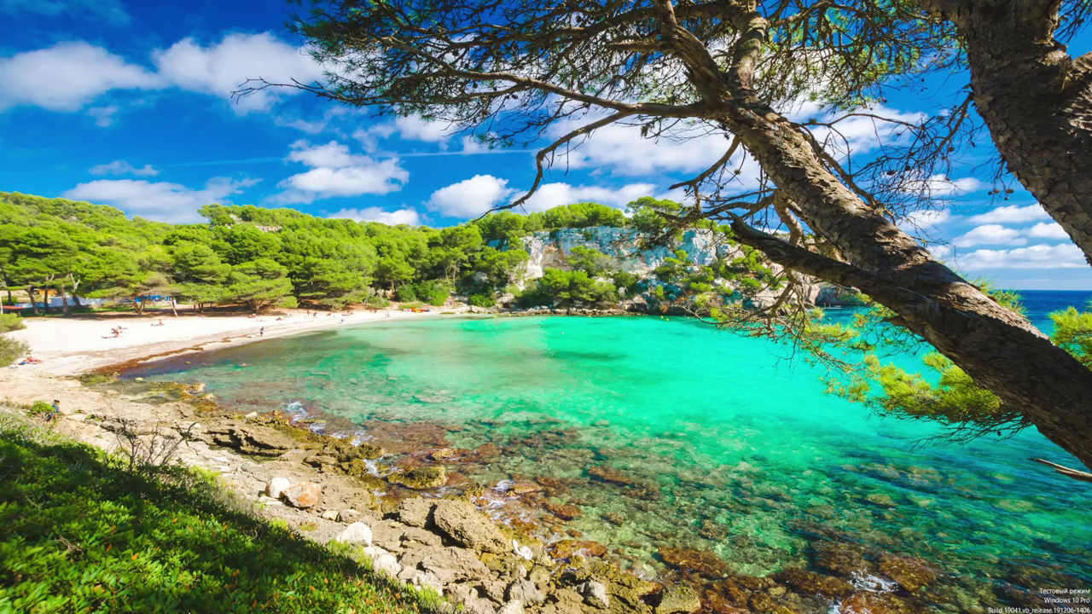
Switch to GitHub Desktop and examine the LFS version, sha256 and size lines of OpenBossDoor.uasset, and the diff of Subtitres.uasset
{"action": "key", "text": "alt+Tab"}
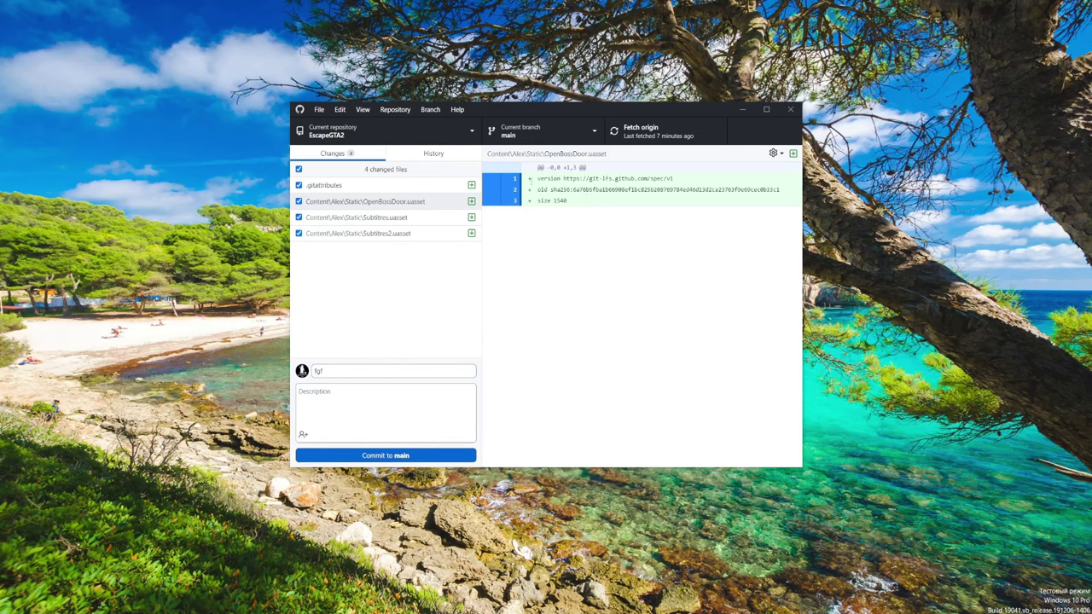
{"action": "left_click_drag", "start_coordinate": [582, 196], "coordinate": [538, 178]}
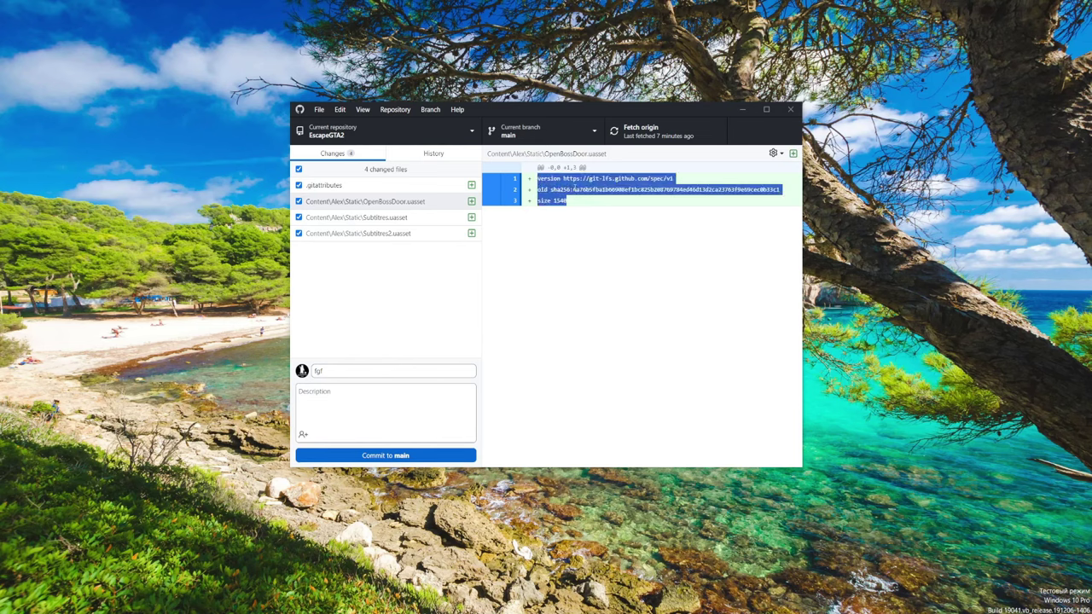
{"action": "left_click", "coordinate": [537, 178]}
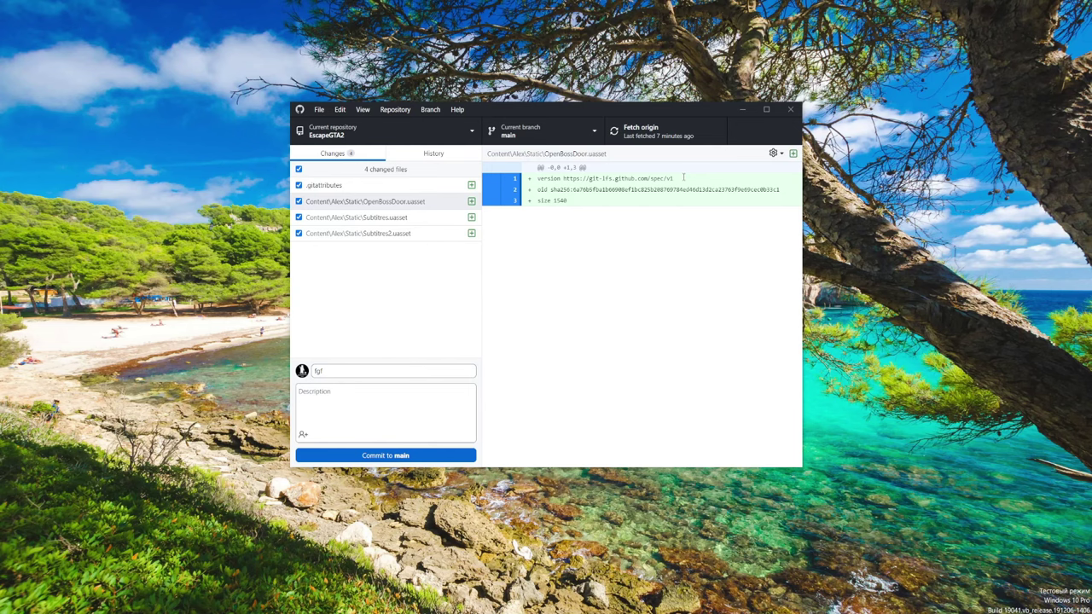
{"action": "left_click_drag", "start_coordinate": [683, 177], "coordinate": [536, 179]}
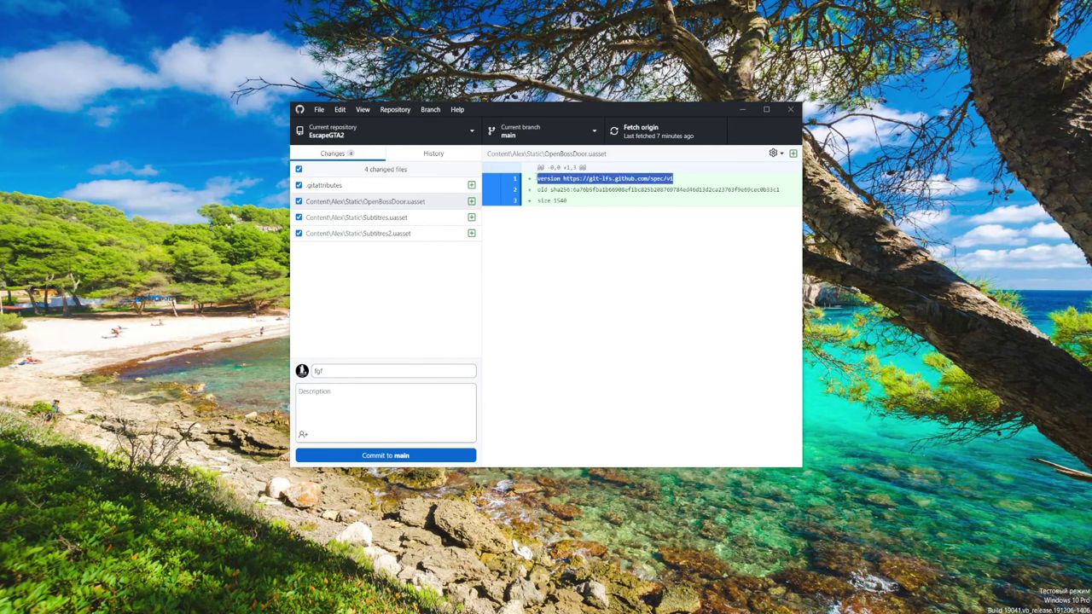
{"action": "left_click", "coordinate": [581, 196]}
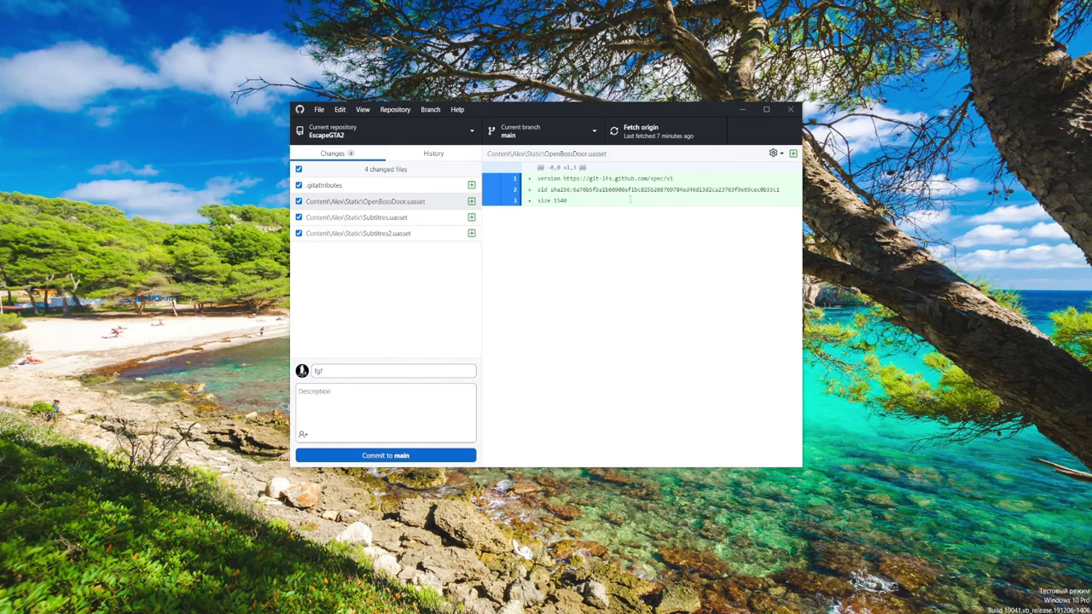
{"action": "left_click_drag", "start_coordinate": [629, 189], "coordinate": [570, 189]}
{"action": "left_click", "coordinate": [584, 199]}
{"action": "left_click_drag", "start_coordinate": [572, 189], "coordinate": [781, 189]}
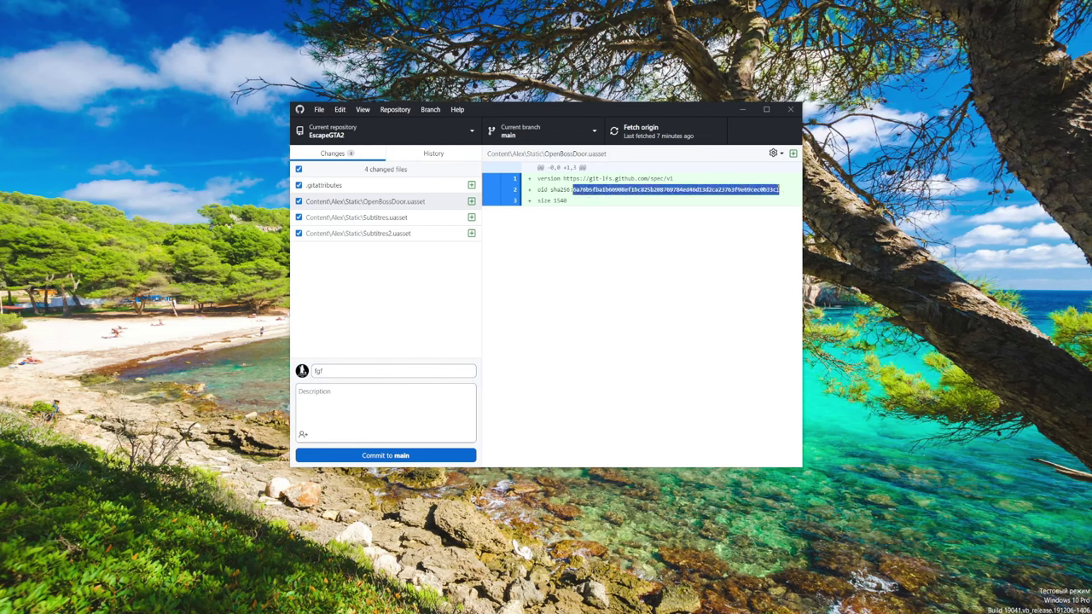
{"action": "left_click_drag", "start_coordinate": [567, 200], "coordinate": [555, 200]}
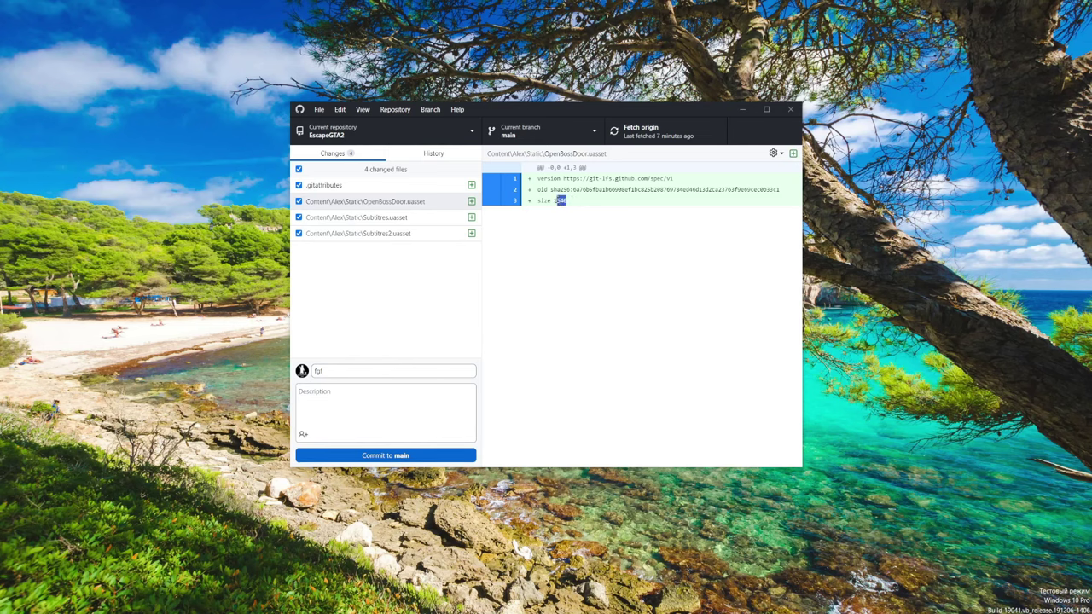
{"action": "left_click", "coordinate": [425, 218]}
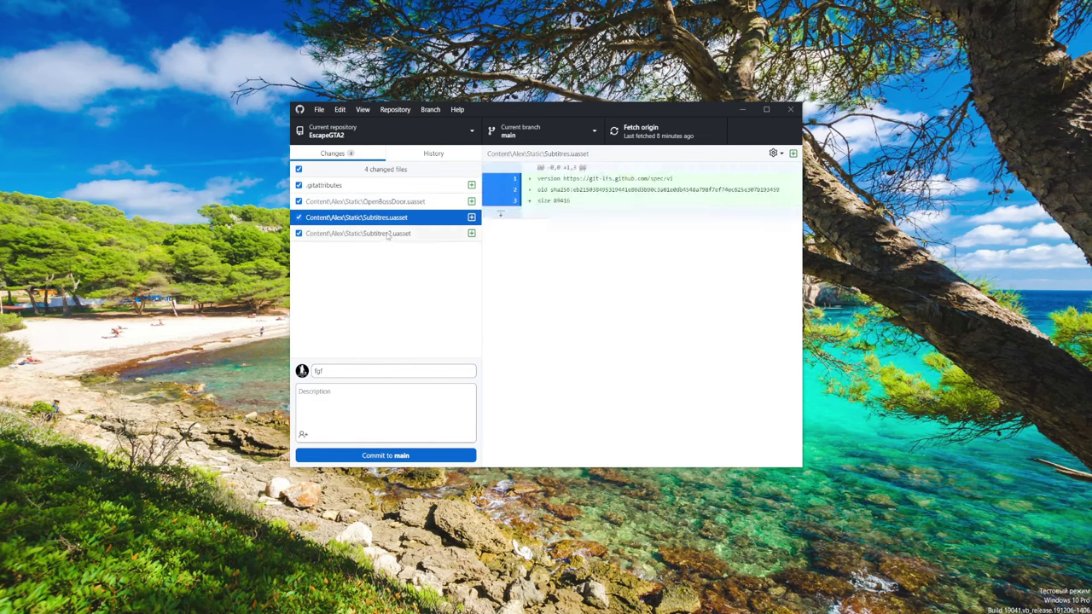
Switch to Unreal Editor, create a Niagara Emitter from the Confetti Burst template in the Alex folder under its default name, and save it
{"action": "key", "text": "alt+Tab"}
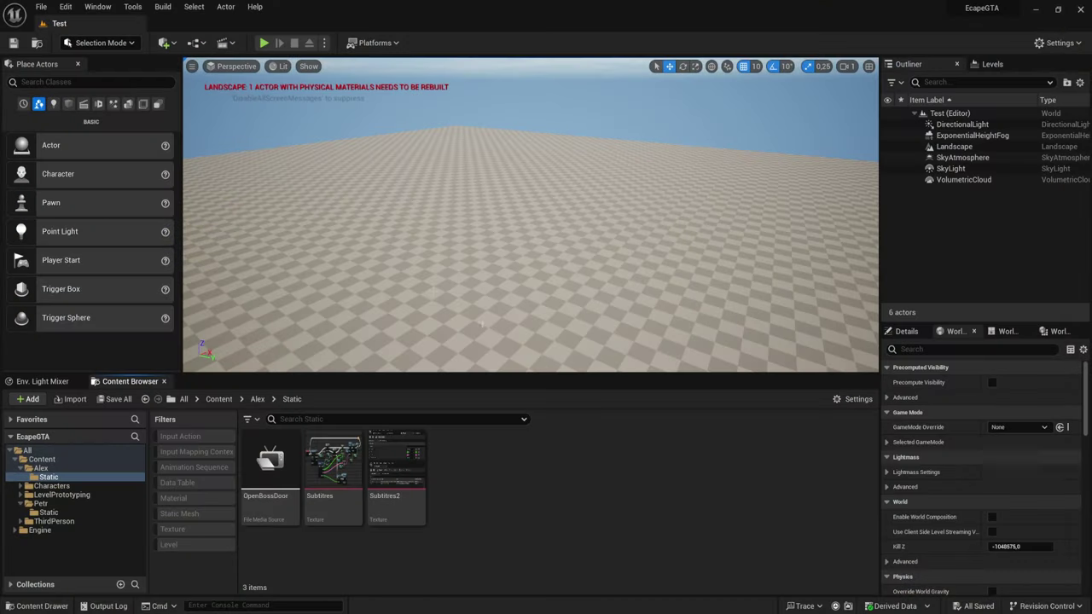
{"action": "left_click", "coordinate": [257, 398]}
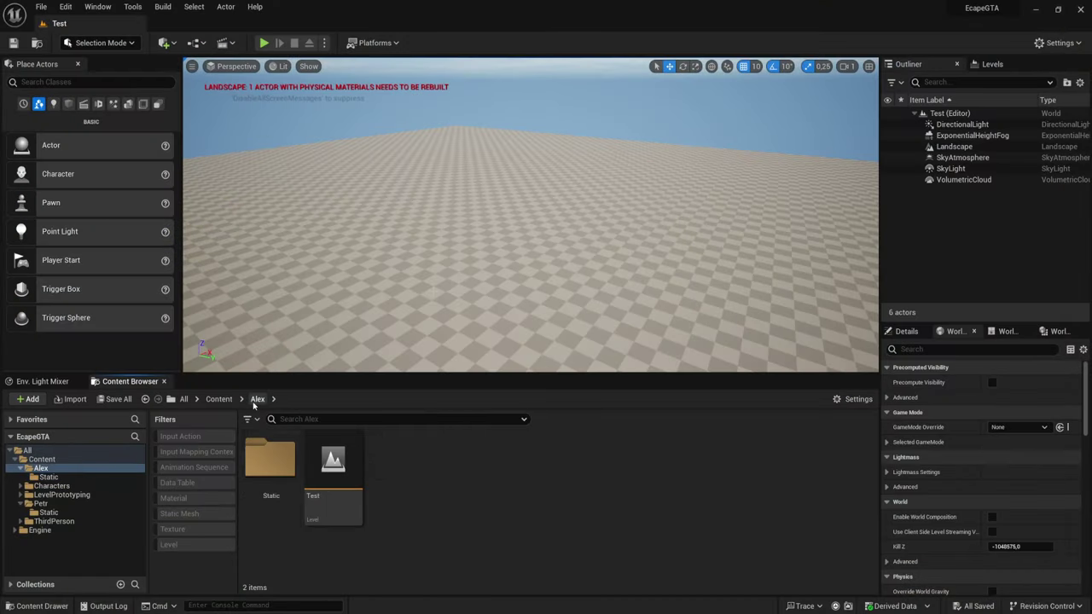
{"action": "right_click", "coordinate": [440, 494]}
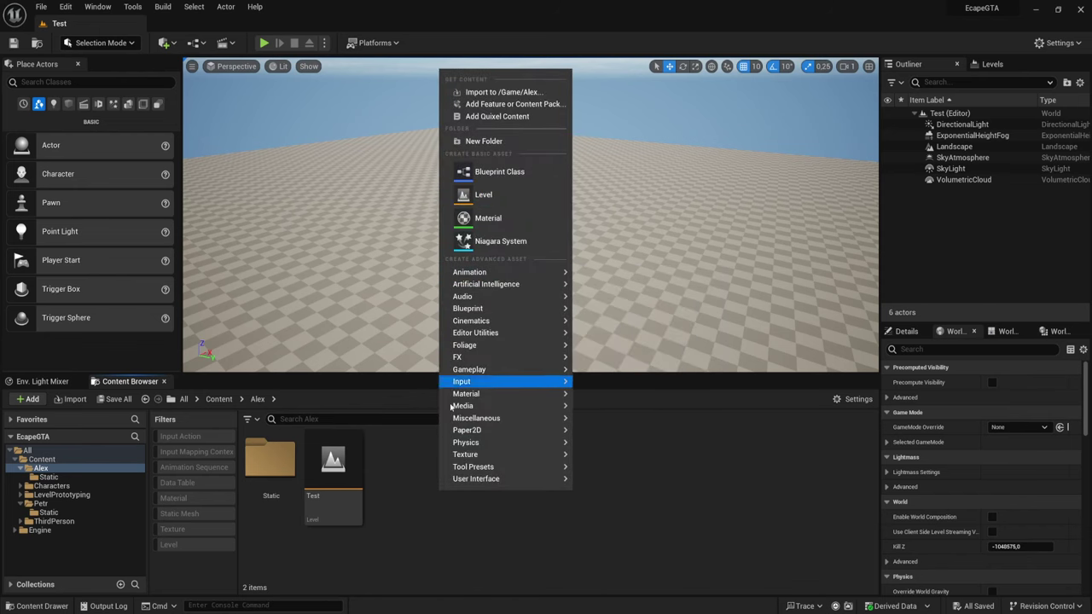
{"action": "mouse_move", "coordinate": [555, 357]}
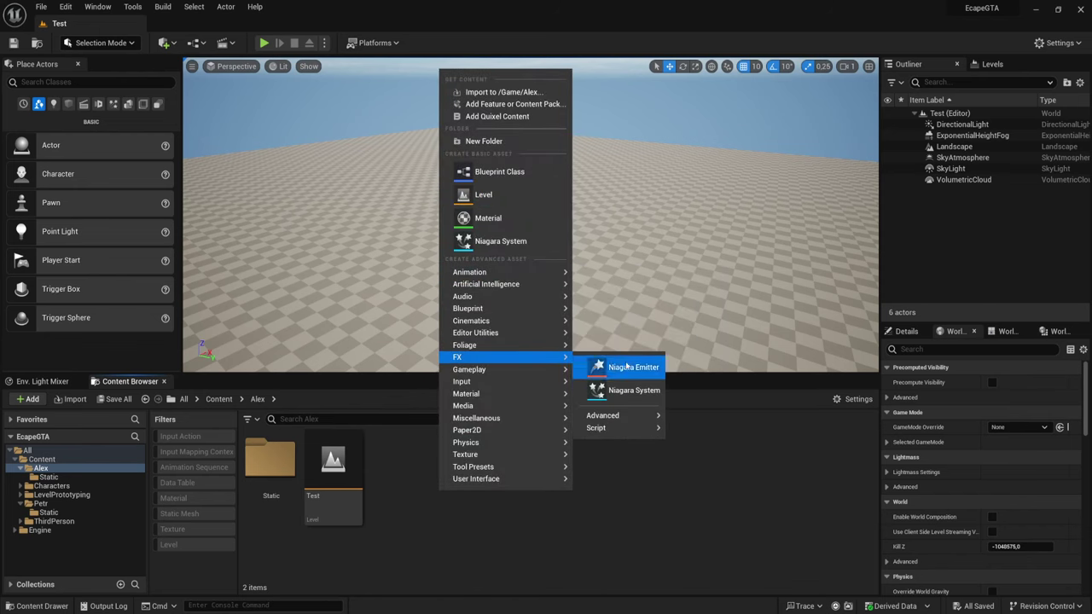
{"action": "left_click", "coordinate": [616, 367]}
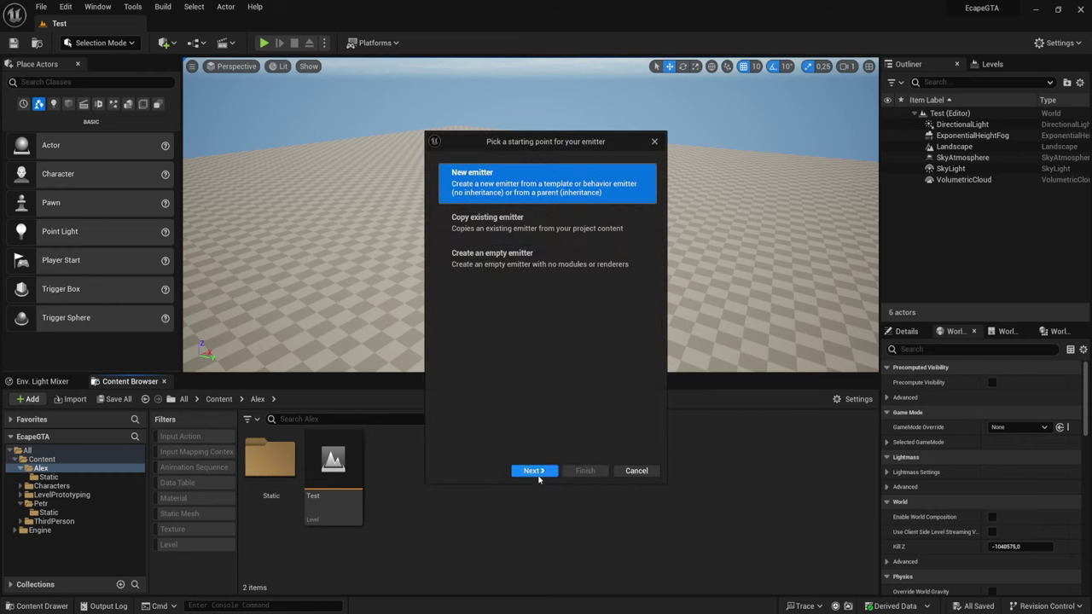
{"action": "left_click", "coordinate": [536, 472]}
{"action": "left_click", "coordinate": [511, 314]}
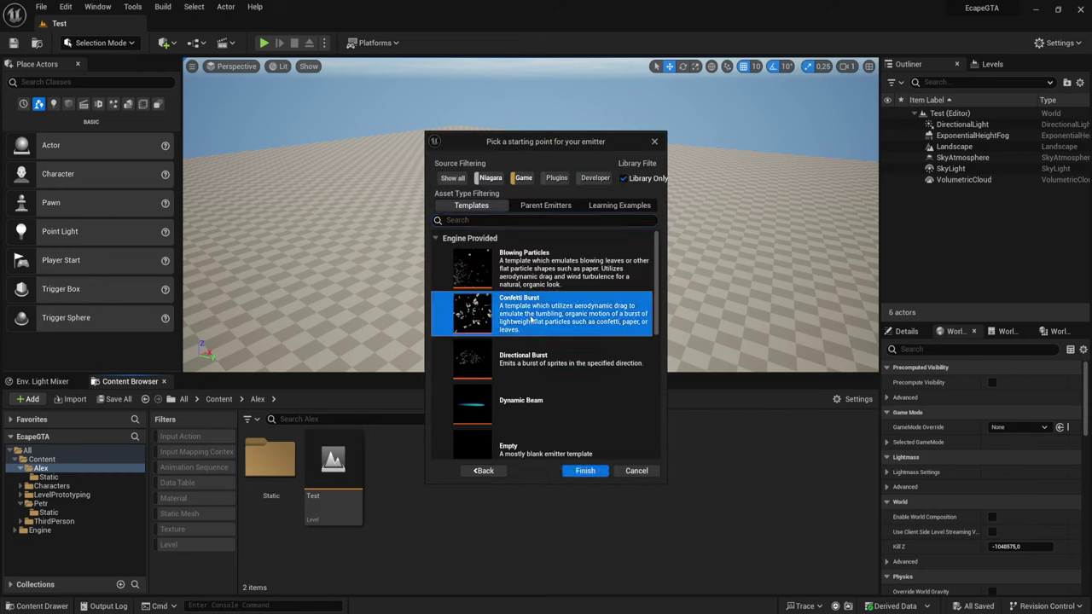
{"action": "left_click", "coordinate": [584, 471]}
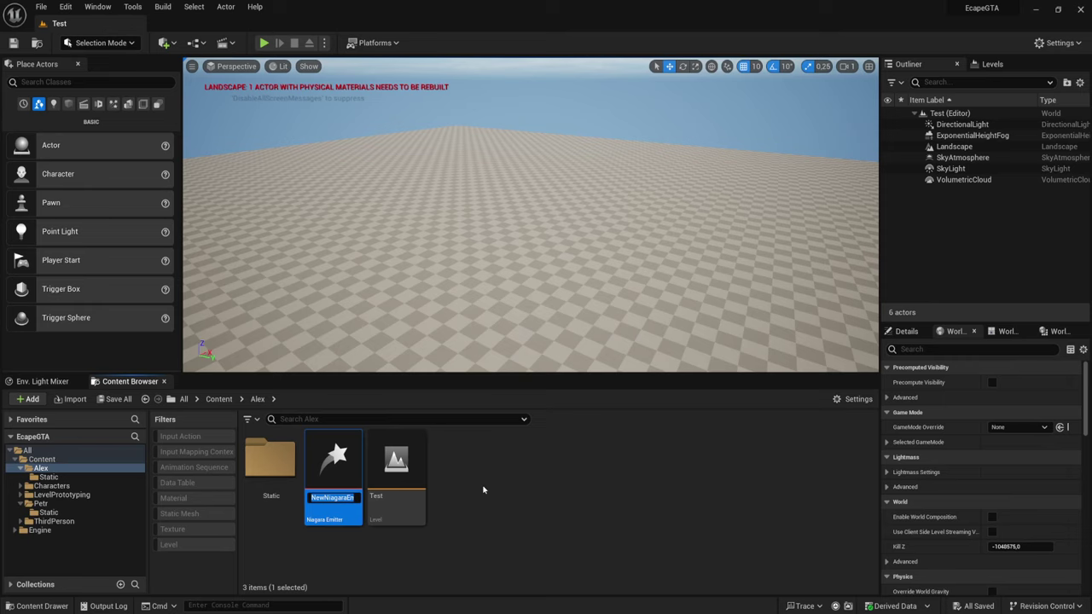
{"action": "key", "text": "Return"}
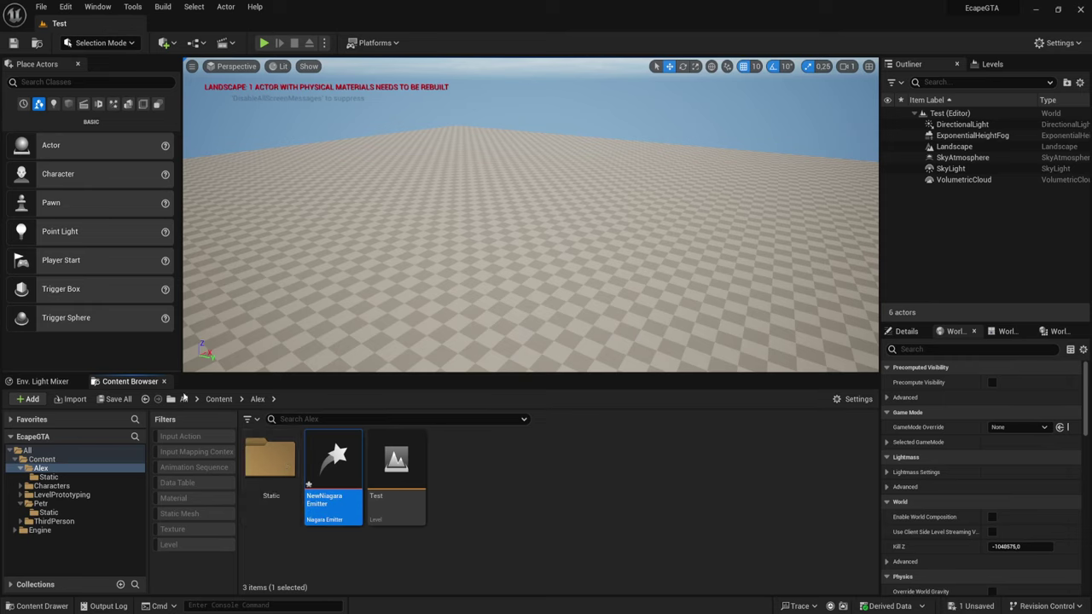
{"action": "left_click", "coordinate": [116, 399]}
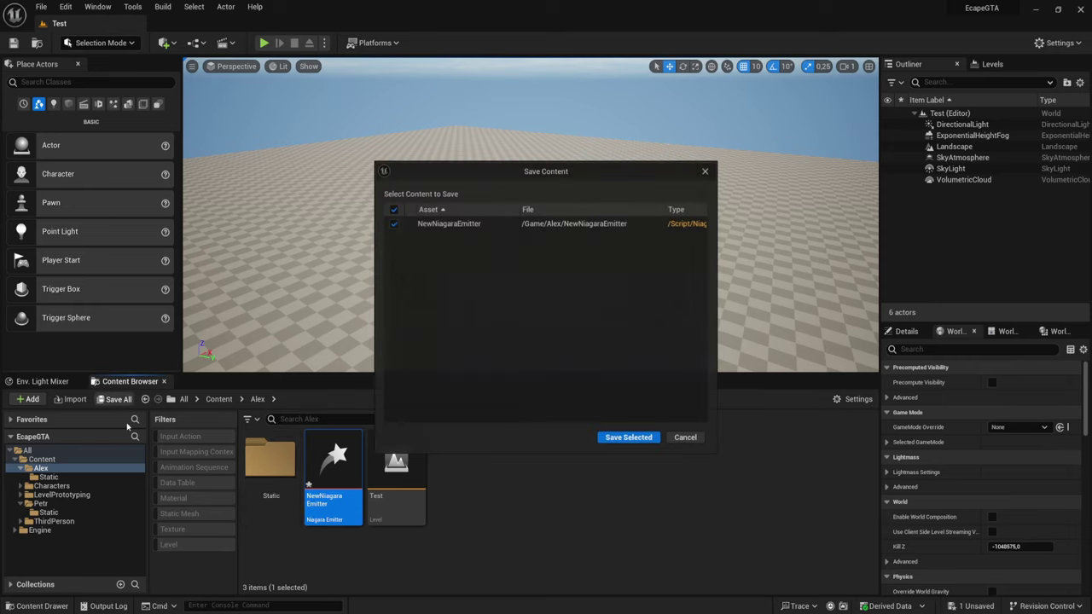
{"action": "left_click", "coordinate": [629, 437]}
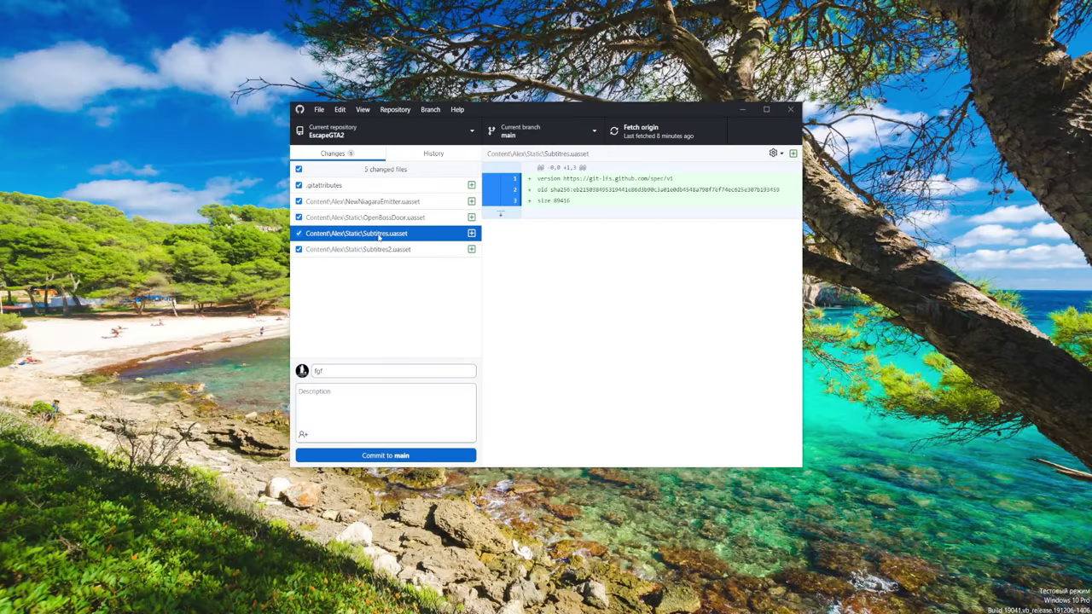
Compare the pending change of NewNiagaraEmitter.uasset with the LFS pointer text of OpenBossDoor.uasset in GitHub Desktop
{"action": "left_click", "coordinate": [383, 205]}
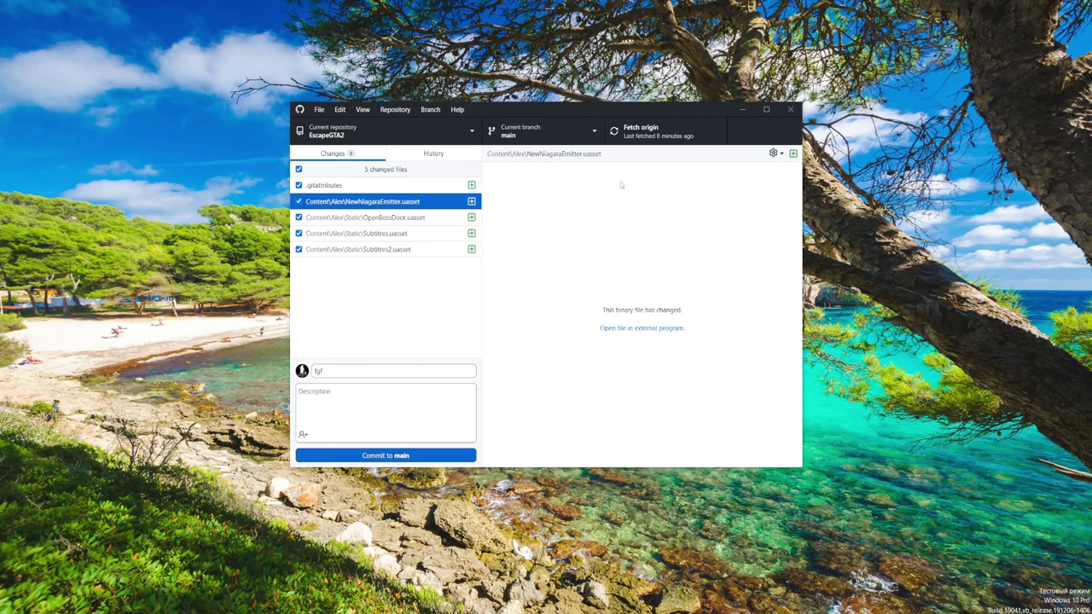
{"action": "left_click", "coordinate": [450, 217]}
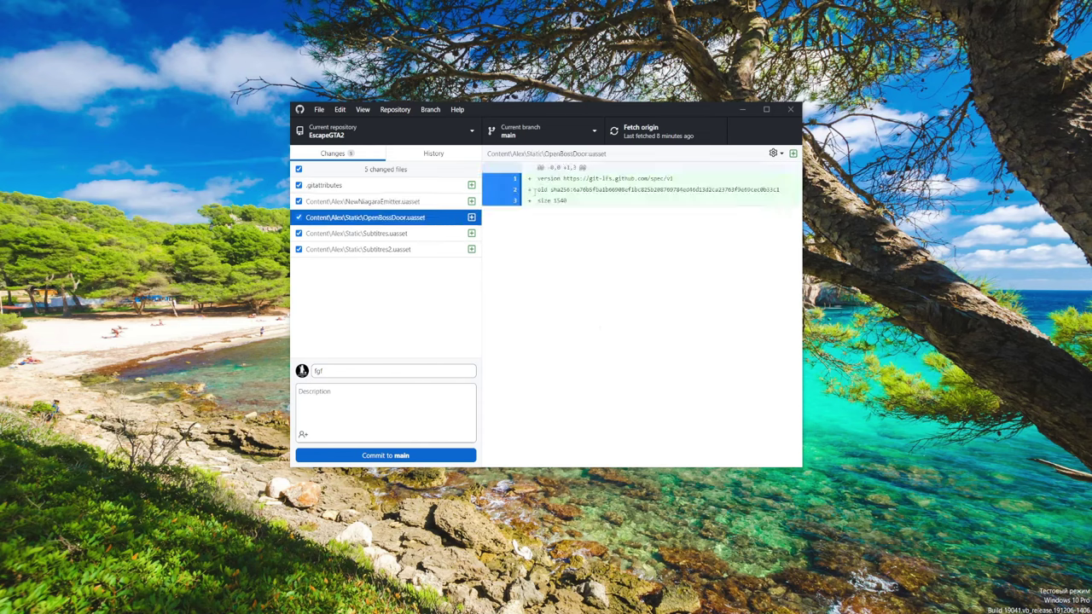
{"action": "left_click_drag", "start_coordinate": [595, 204], "coordinate": [532, 178]}
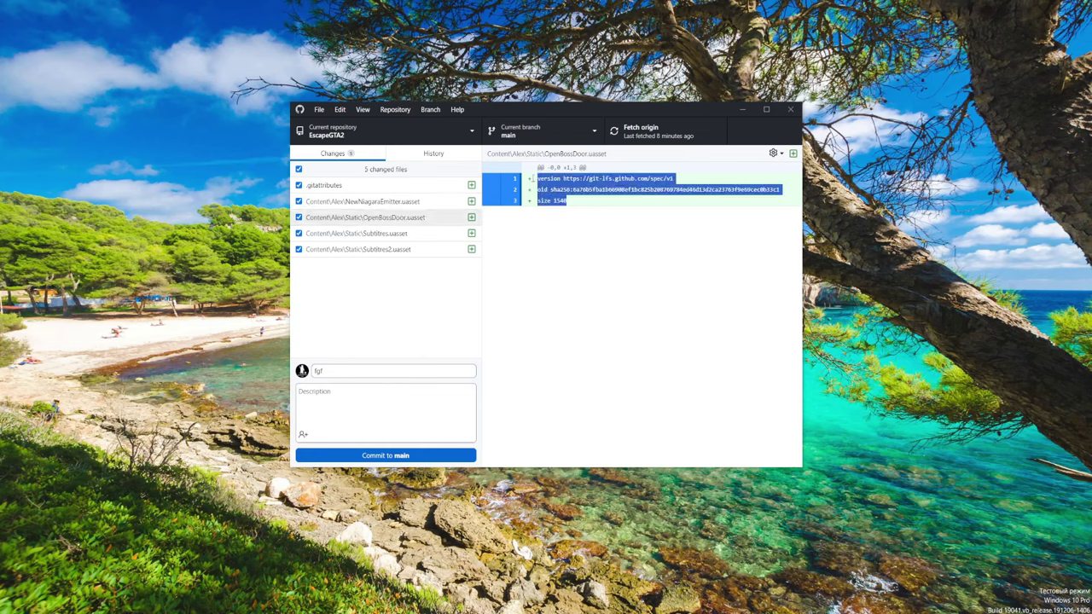
{"action": "left_click", "coordinate": [435, 202]}
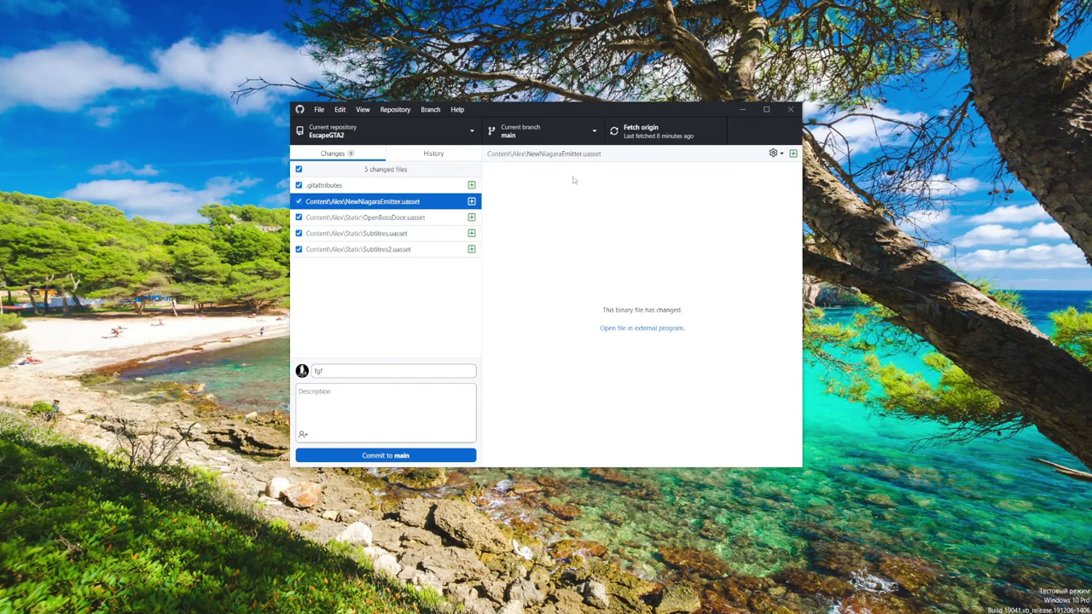
Commit all changed files to main with the summary "Commit" and push the commit to origin
{"action": "double_click", "coordinate": [390, 370]}
{"action": "type", "text": "Commit"}
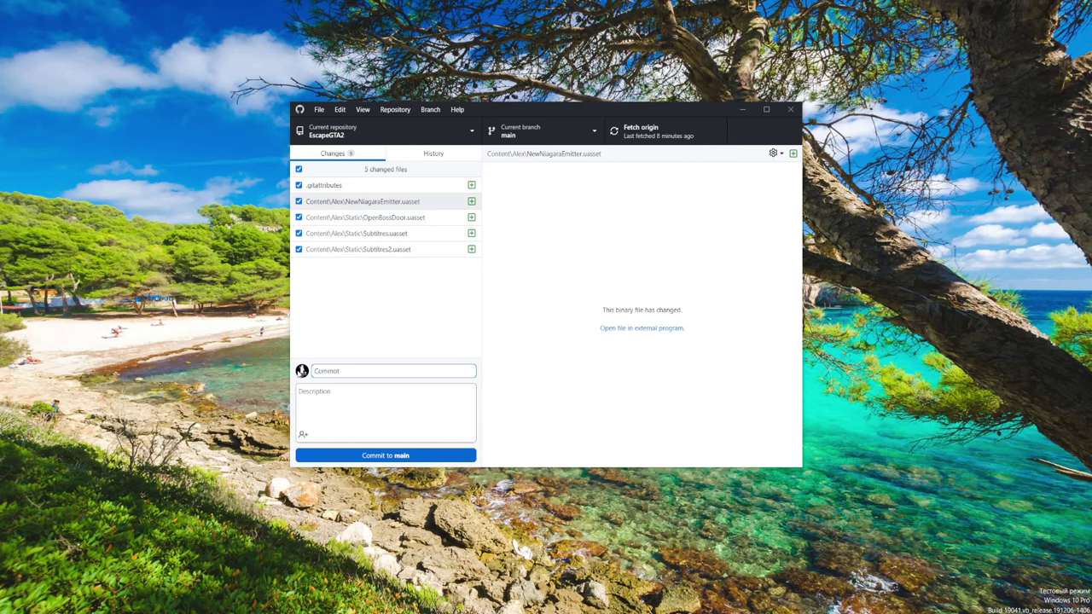
{"action": "key", "text": "BackSpace"}
{"action": "left_click", "coordinate": [399, 456]}
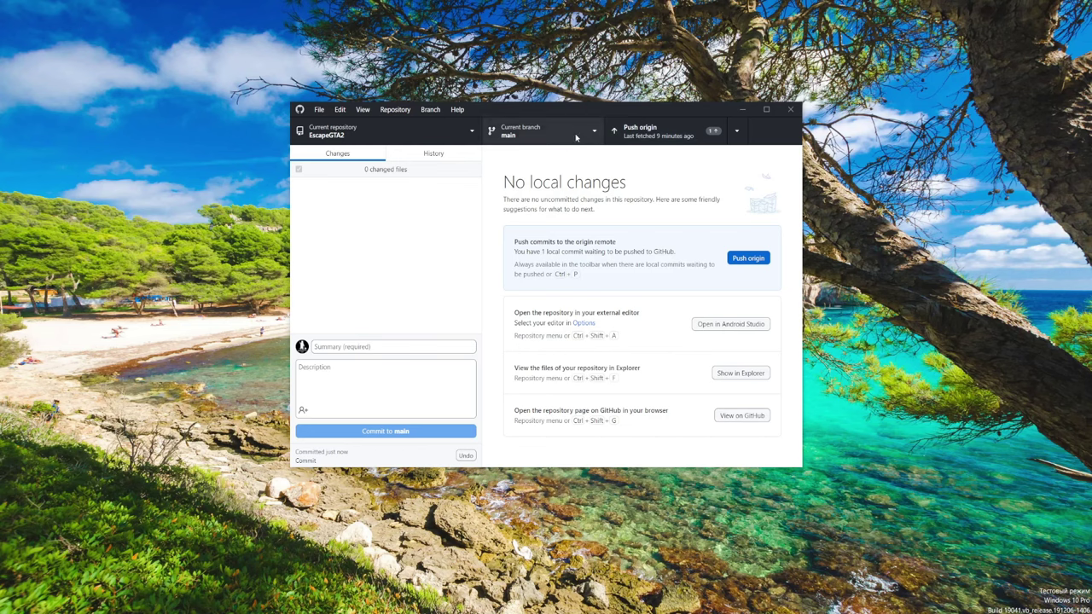
{"action": "left_click", "coordinate": [615, 130]}
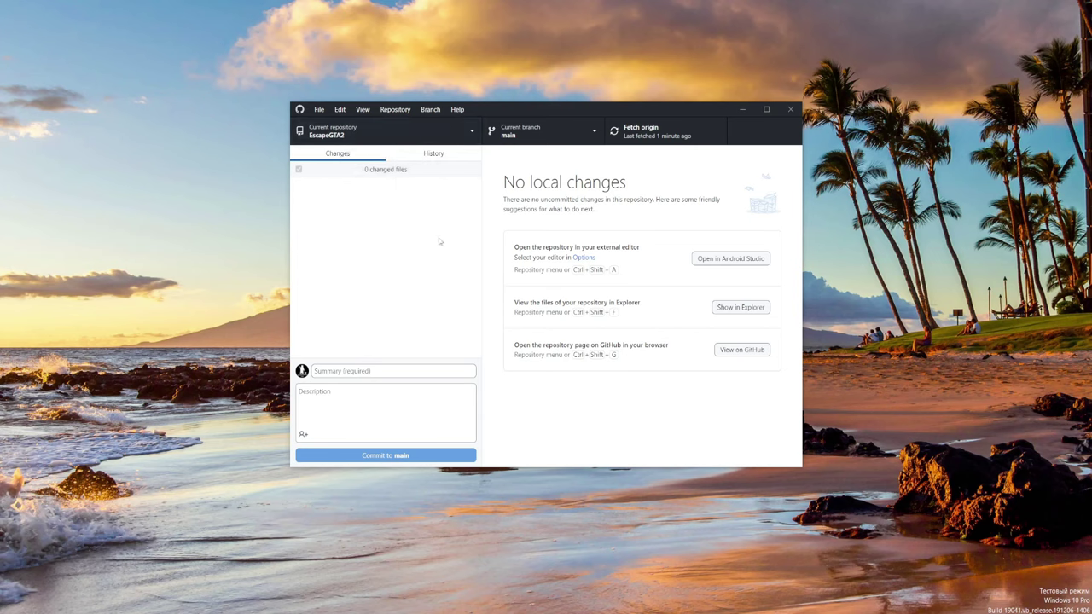
Choose the existing folder H:\UE temp\ProjectHaven as the local repository to add
{"action": "left_click", "coordinate": [320, 108]}
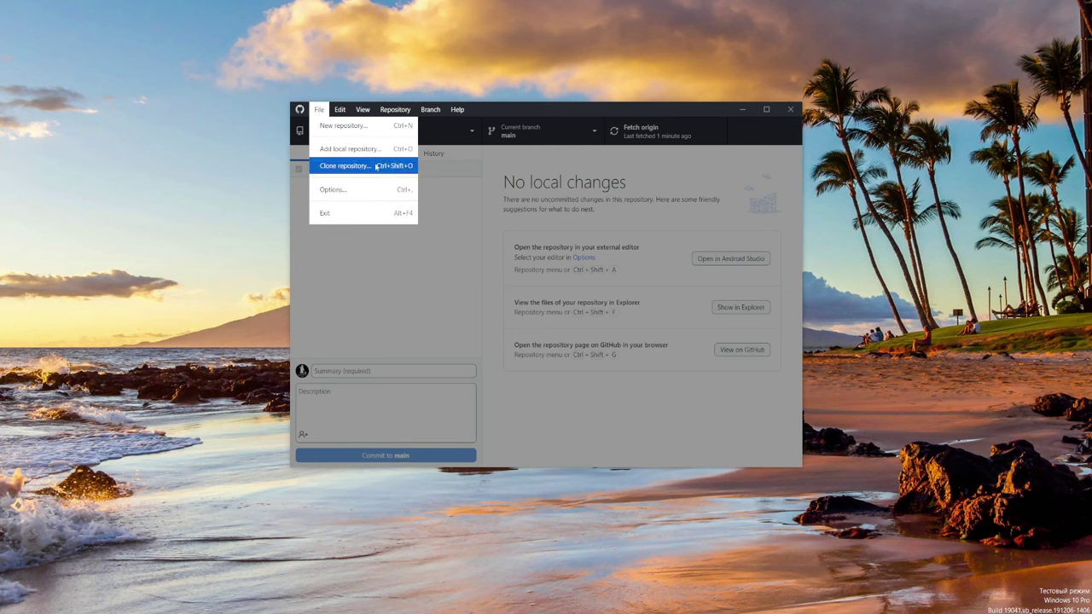
{"action": "left_click", "coordinate": [346, 155]}
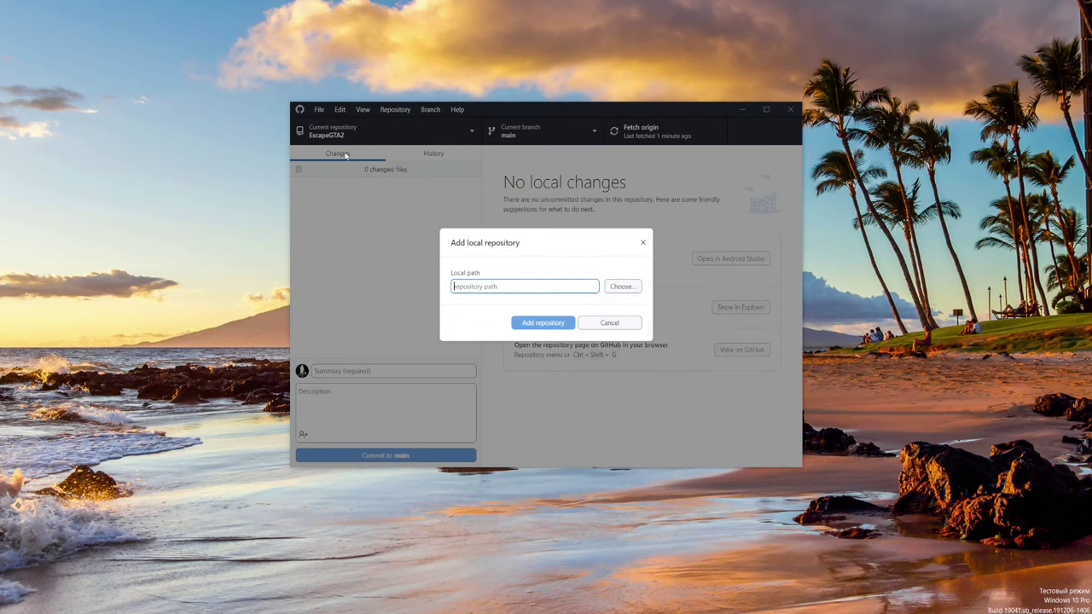
{"action": "left_click", "coordinate": [624, 290]}
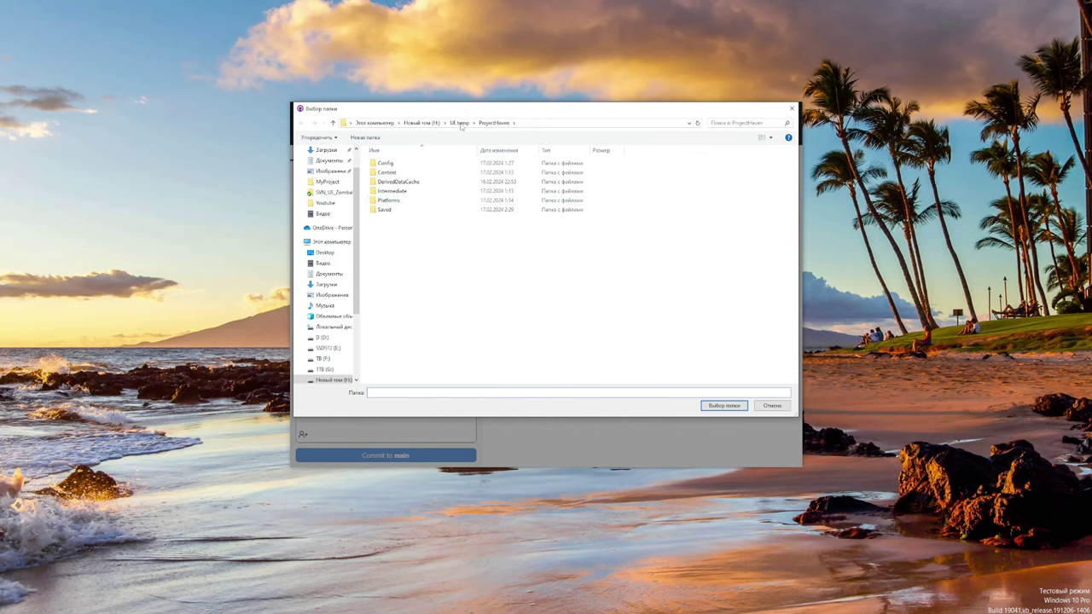
{"action": "left_click", "coordinate": [723, 405]}
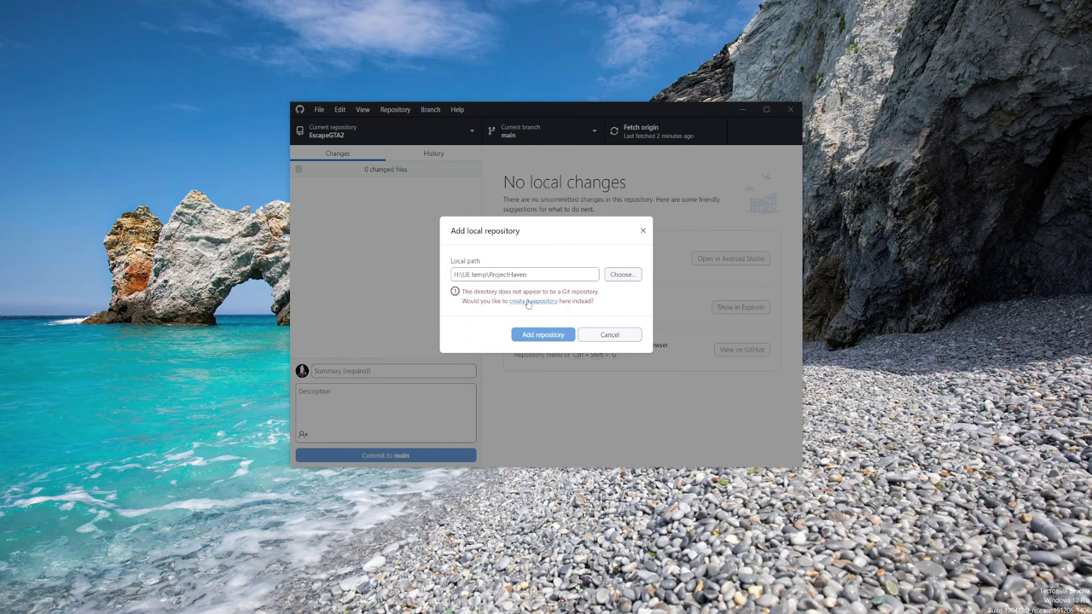
Create a repository named ProjectHaven in that folder with the UnrealEngine Git ignore template, no README and no license
{"action": "left_click", "coordinate": [529, 304]}
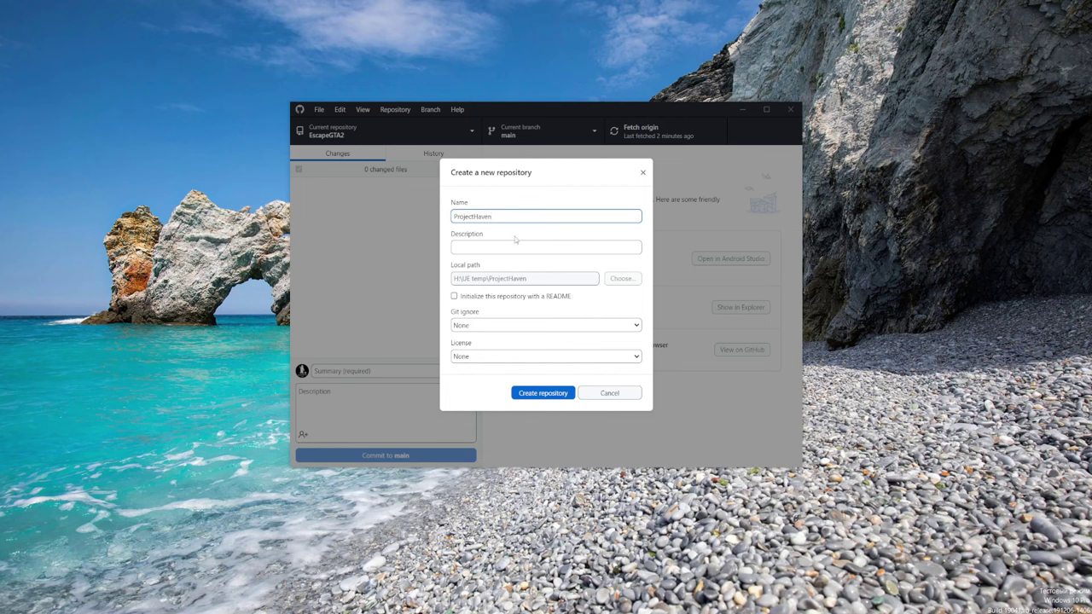
{"action": "left_click", "coordinate": [503, 330]}
{"action": "scroll", "coordinate": [502, 375], "scroll_direction": "down", "scroll_amount": 20}
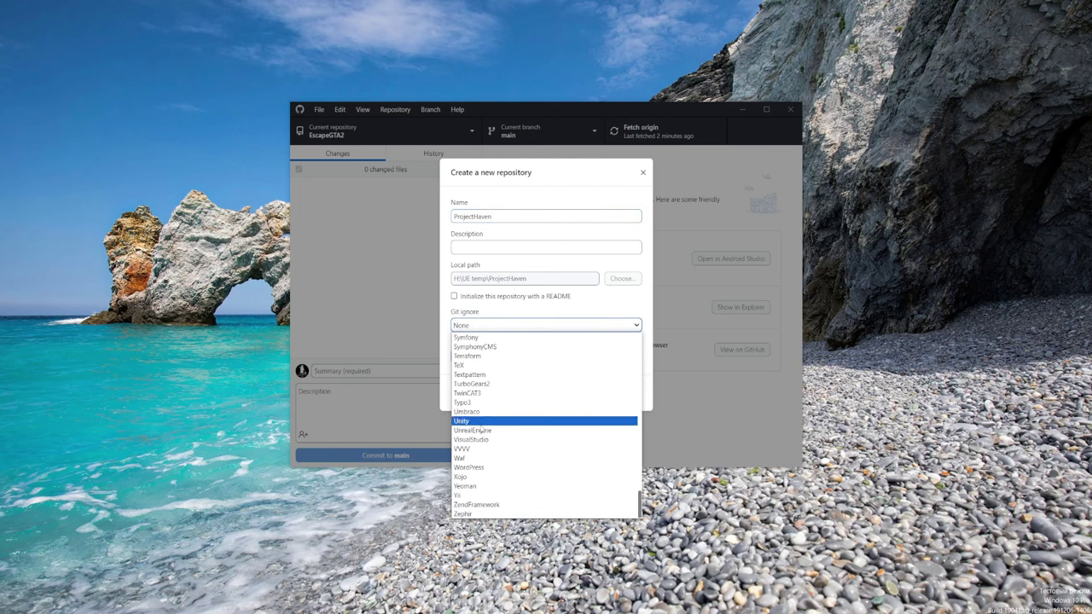
{"action": "left_click", "coordinate": [478, 430]}
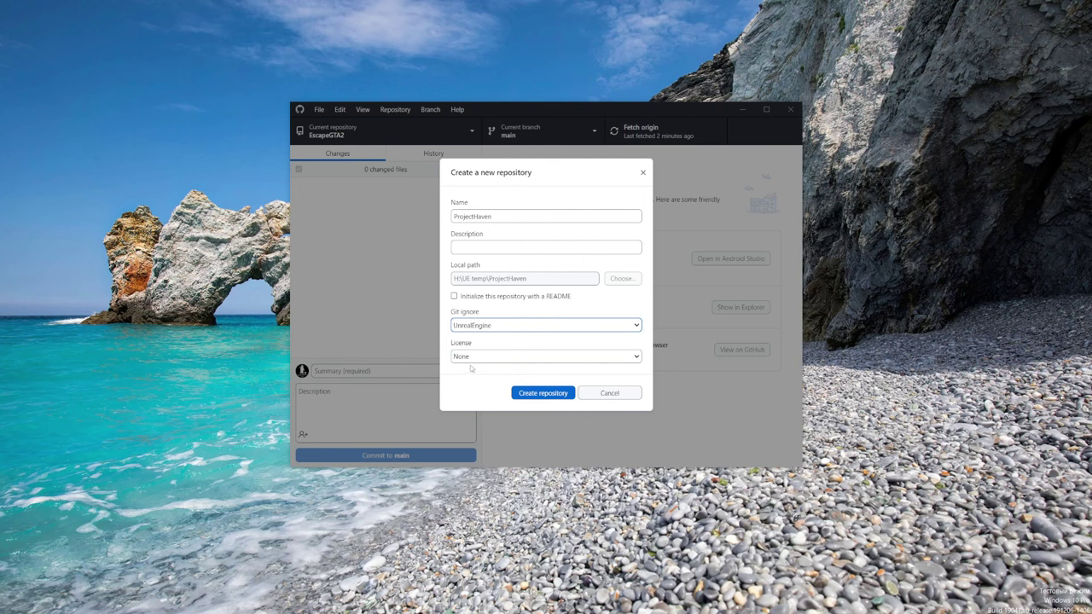
{"action": "left_click", "coordinate": [454, 296]}
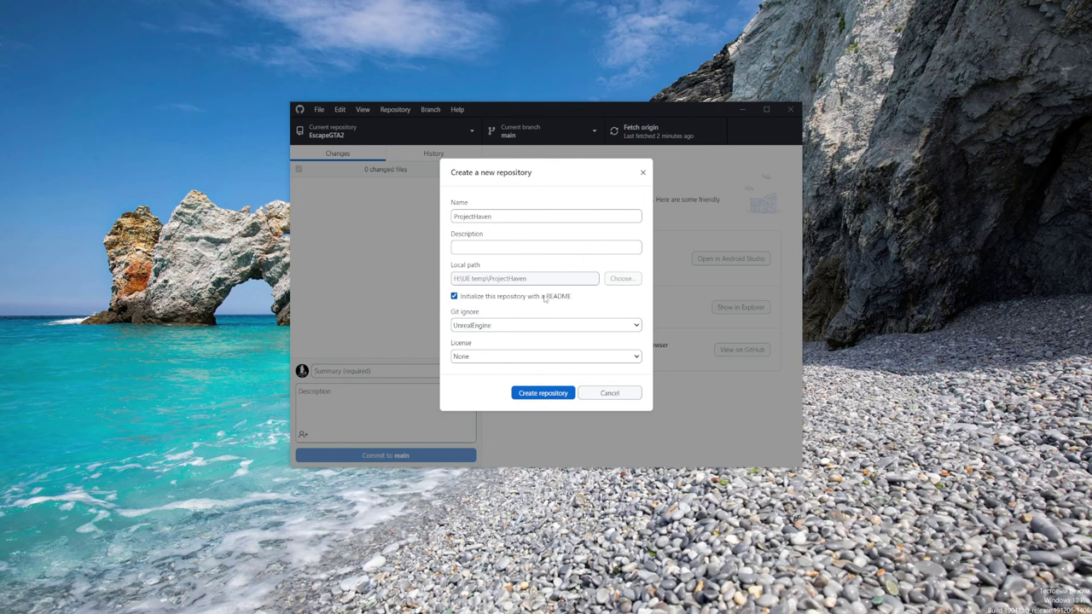
{"action": "left_click", "coordinate": [453, 296]}
{"action": "left_click", "coordinate": [546, 393]}
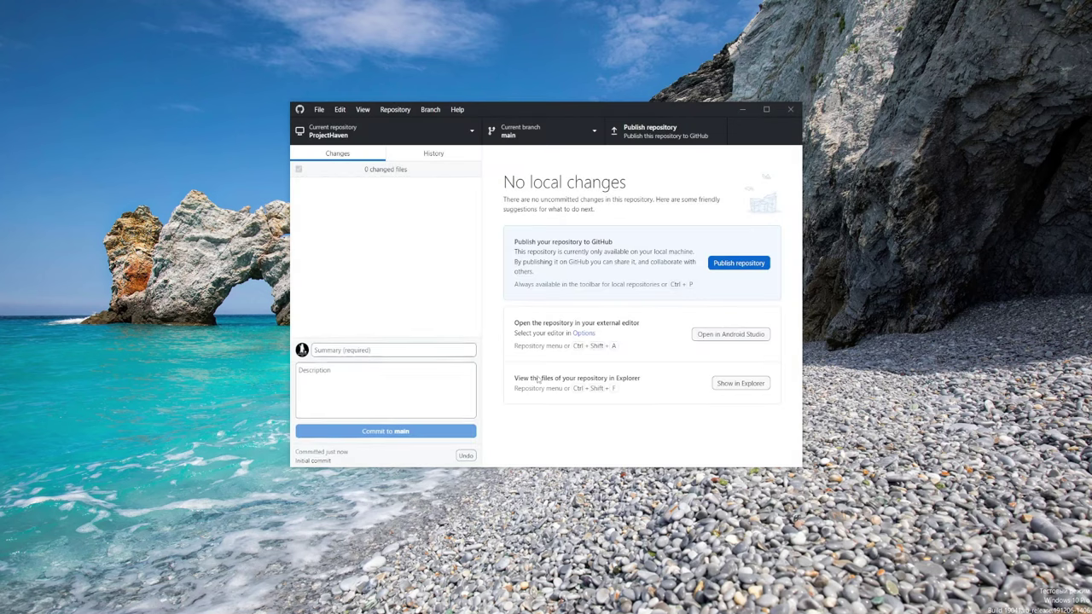
Publish ProjectHaven to GitHub.com as a private repository with no organization
{"action": "left_click", "coordinate": [721, 261]}
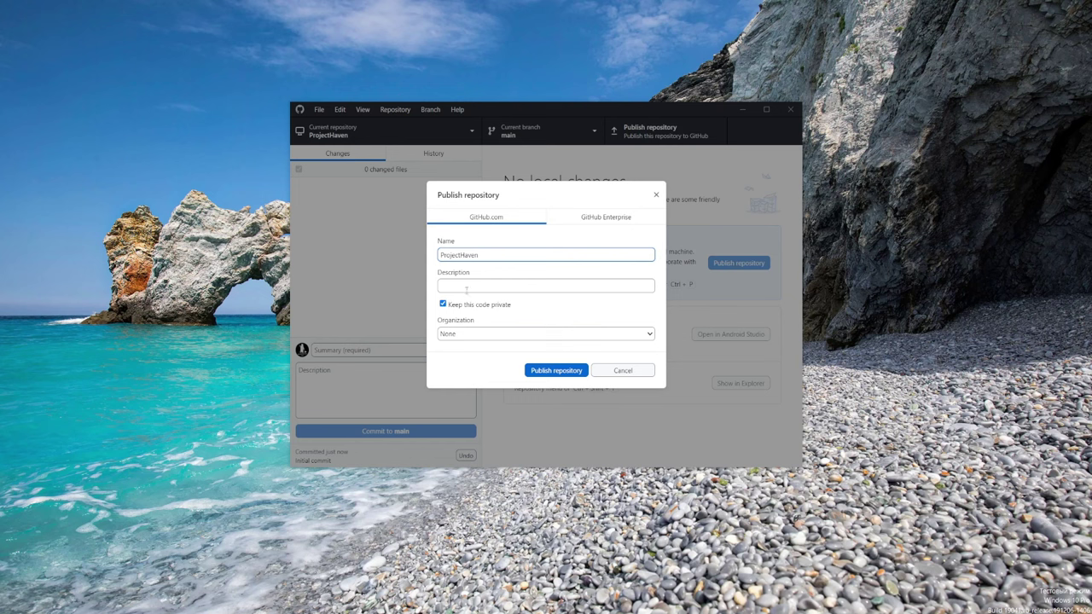
{"action": "left_click", "coordinate": [475, 336]}
{"action": "left_click", "coordinate": [474, 338]}
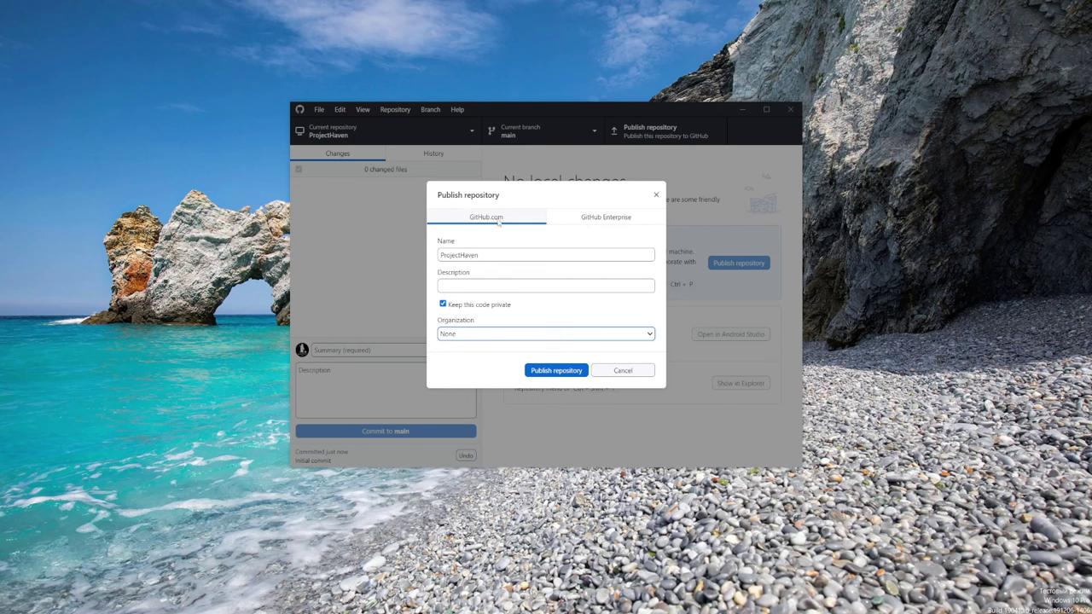
{"action": "left_click", "coordinate": [556, 370]}
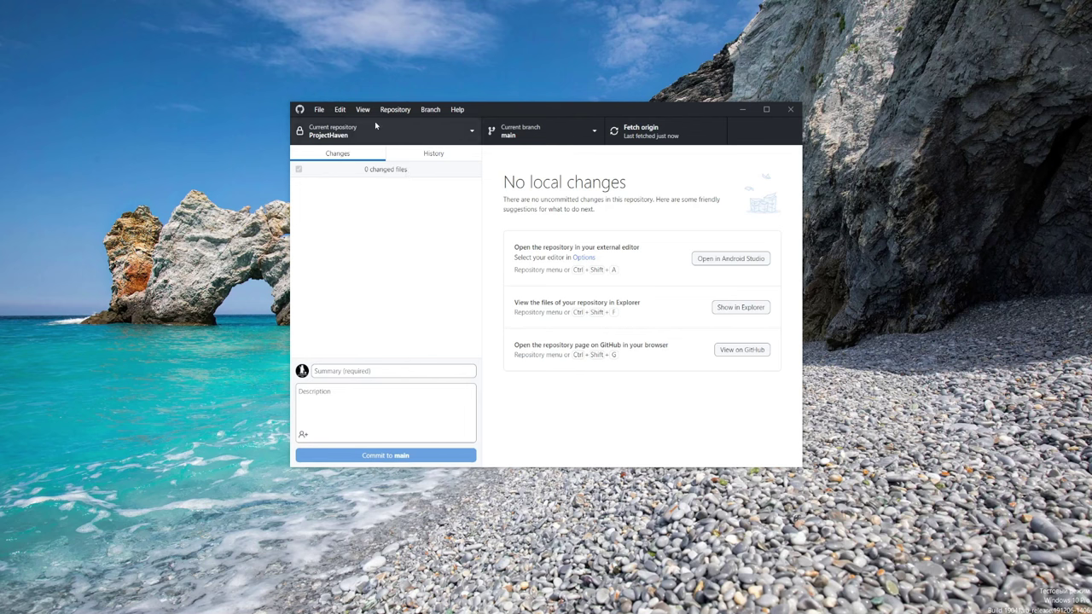
Open the ProjectHaven repository page on GitHub in the browser and copy its HTTPS clone URL
{"action": "right_click", "coordinate": [340, 133]}
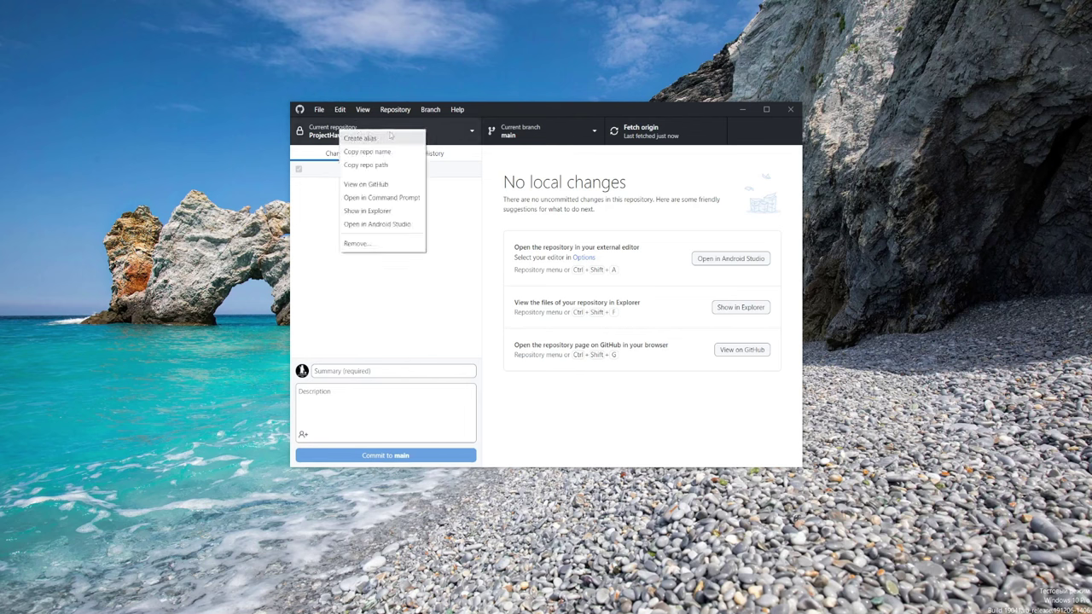
{"action": "left_click", "coordinate": [363, 184]}
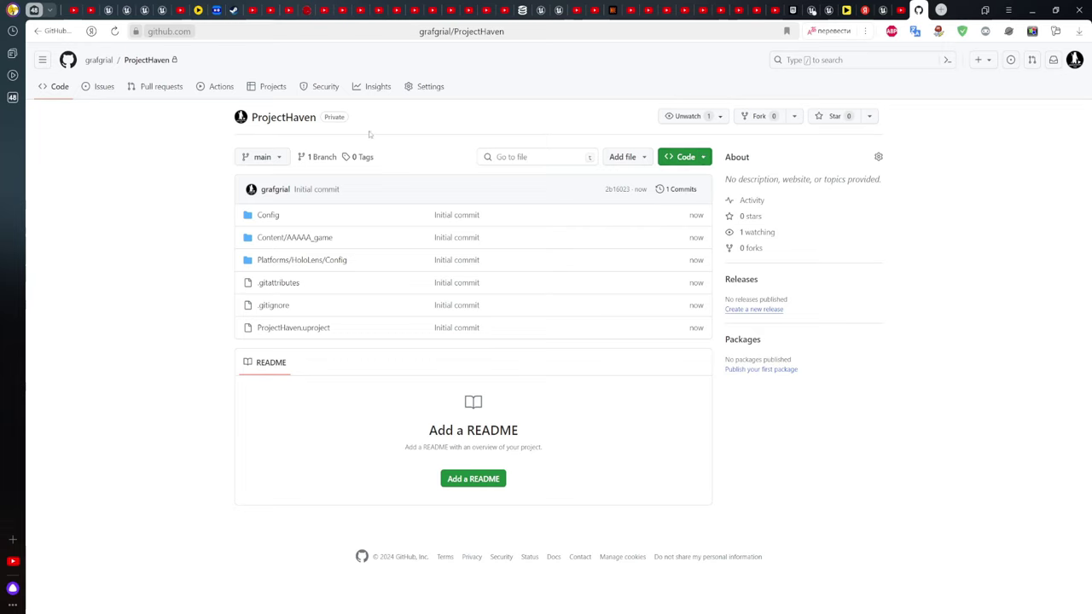
{"action": "left_click", "coordinate": [705, 157]}
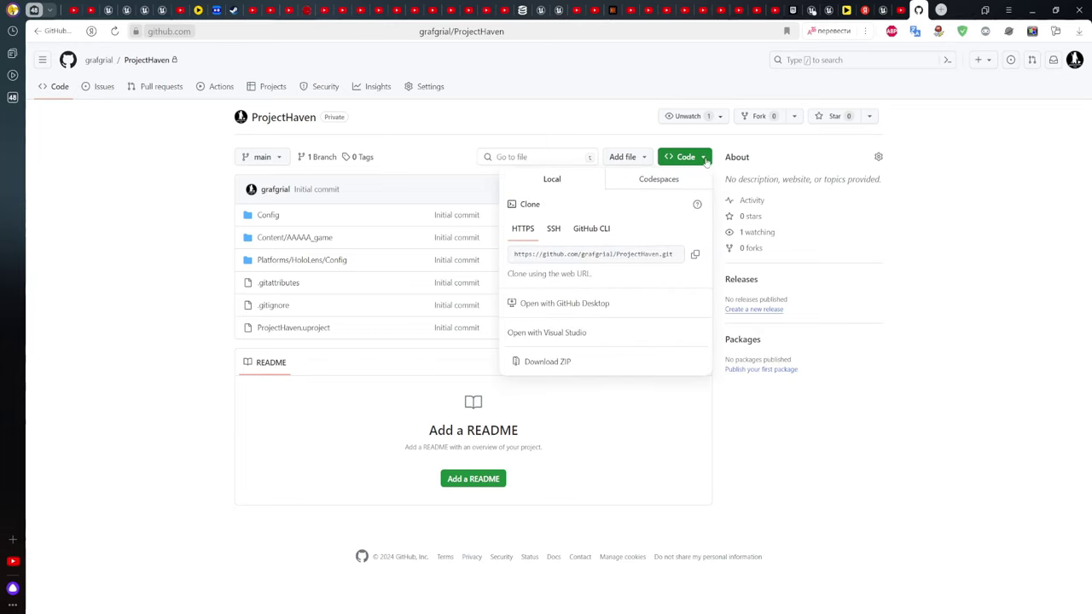
{"action": "left_click", "coordinate": [695, 256]}
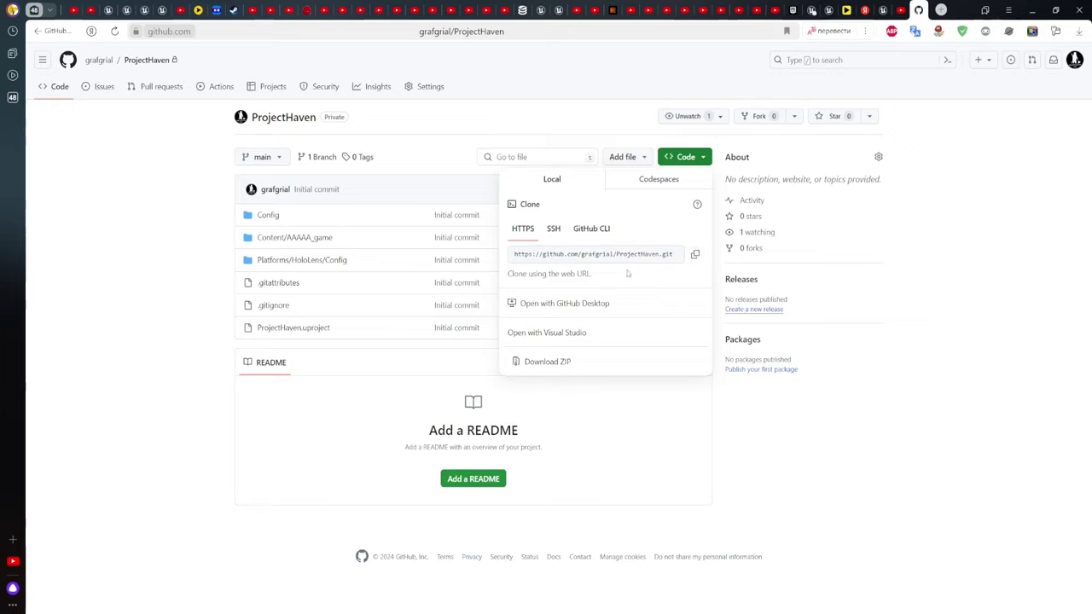
{"action": "left_click", "coordinate": [386, 131]}
Open ProjectHaven's collaborator access settings and search for a person to invite by entering the collaborator's username
{"action": "left_click", "coordinate": [430, 86]}
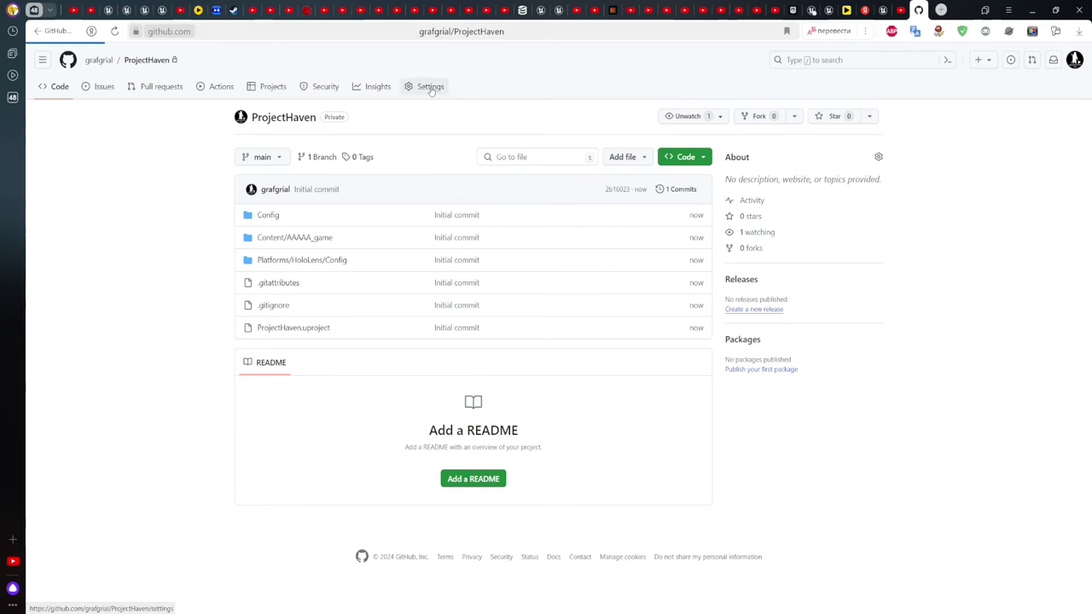
{"action": "left_click", "coordinate": [271, 166]}
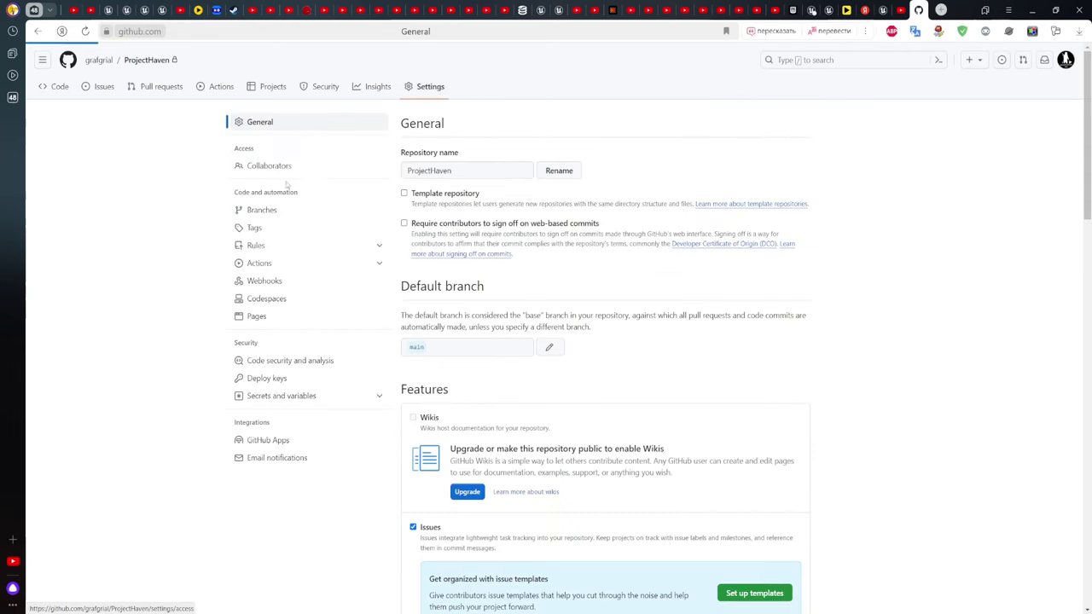
{"action": "left_click", "coordinate": [531, 227]}
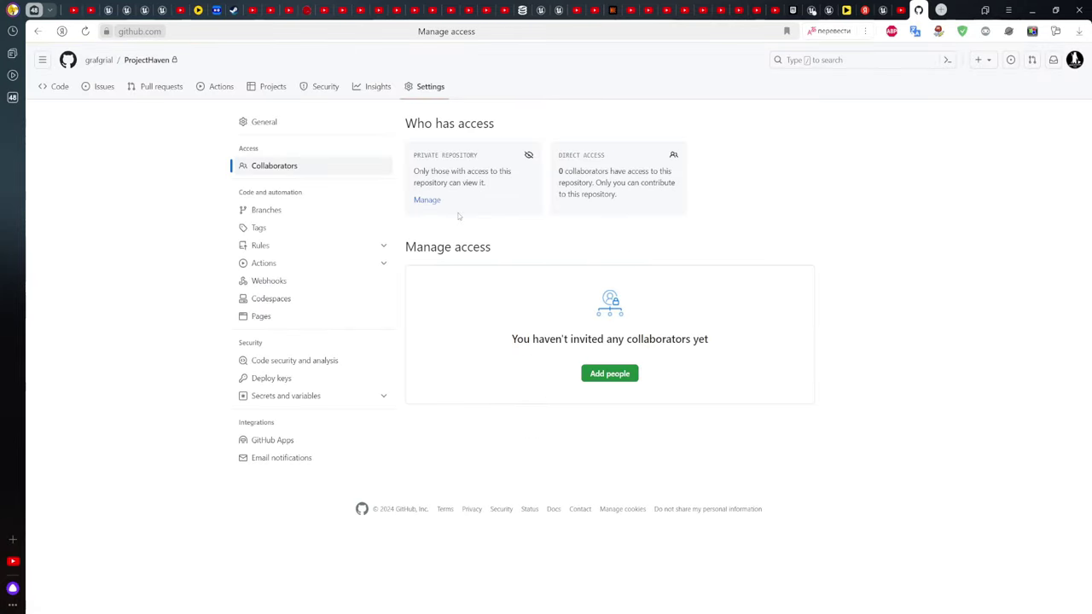
{"action": "left_click", "coordinate": [628, 375]}
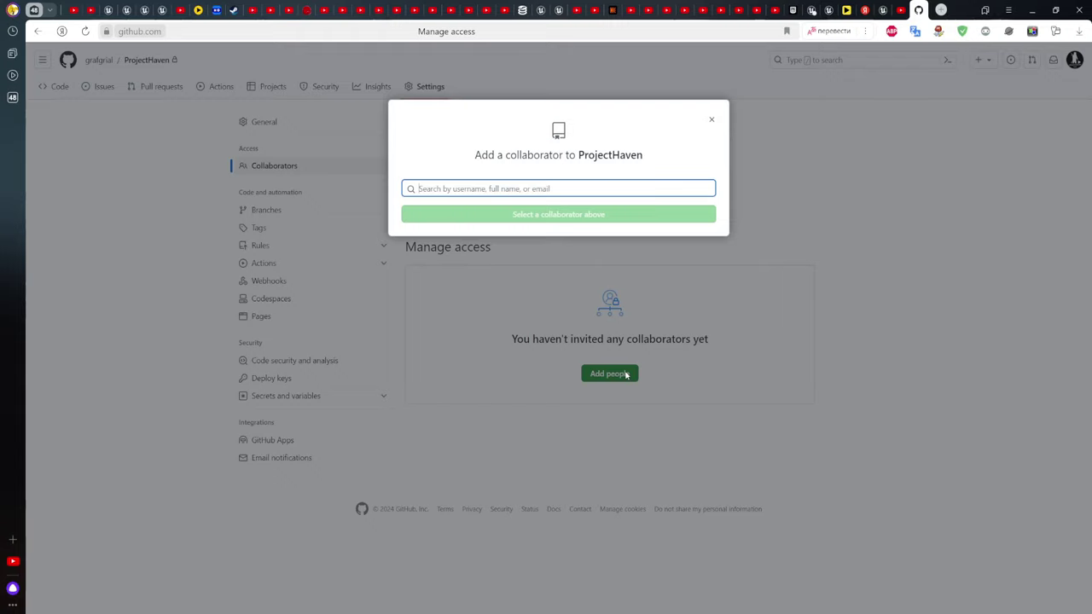
{"action": "type", "text": "alexa"}
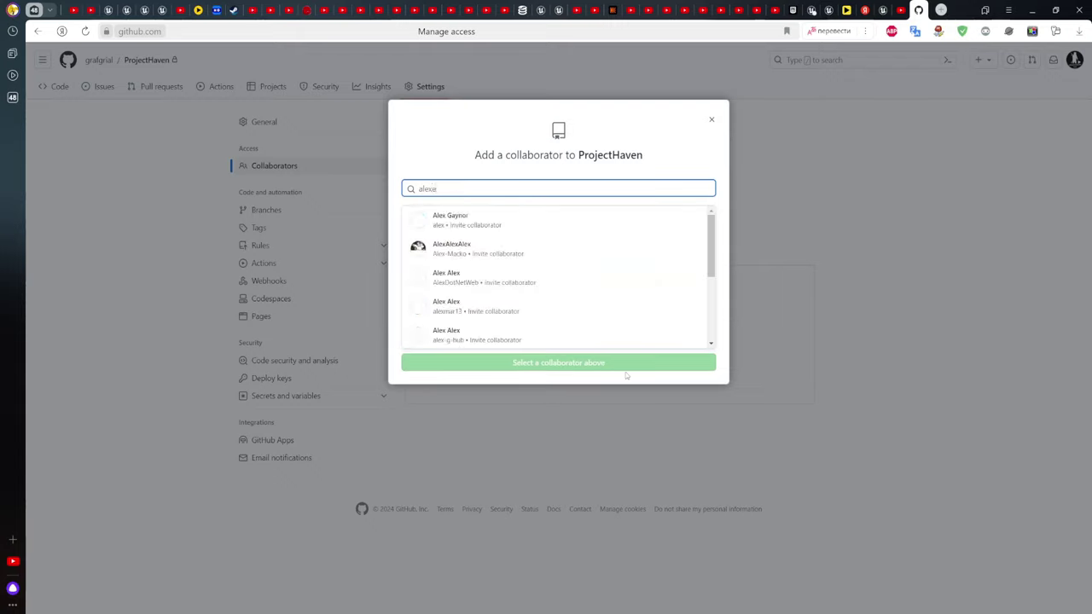
{"action": "type", "text": "y"}
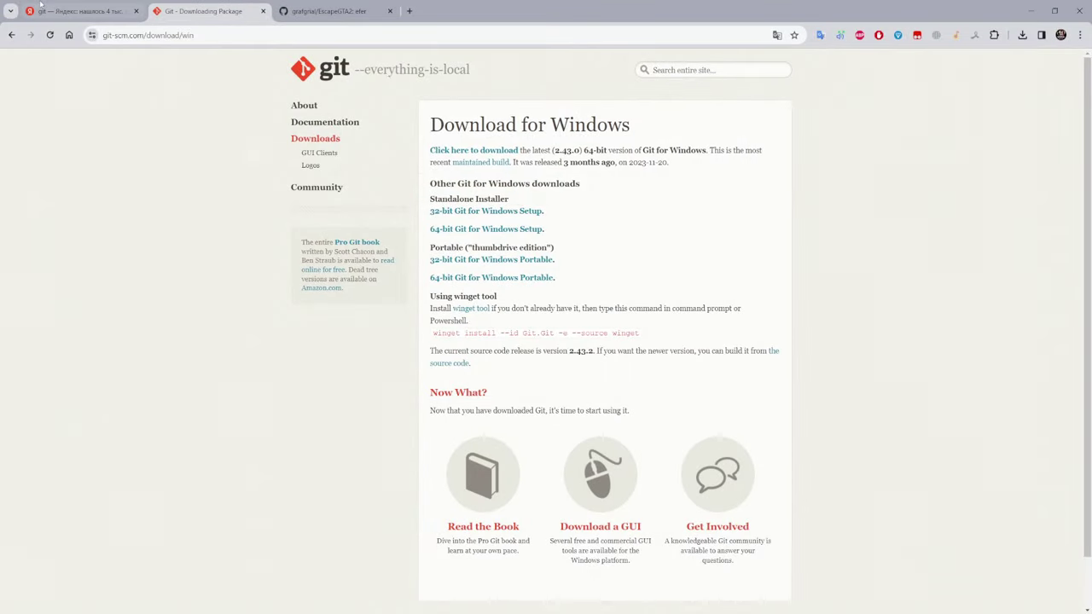
Switch to the EscapeGTA2 page in Chrome, open the owner's profile and look through the full list of repositories
{"action": "left_click", "coordinate": [71, 11]}
{"action": "left_click", "coordinate": [329, 11]}
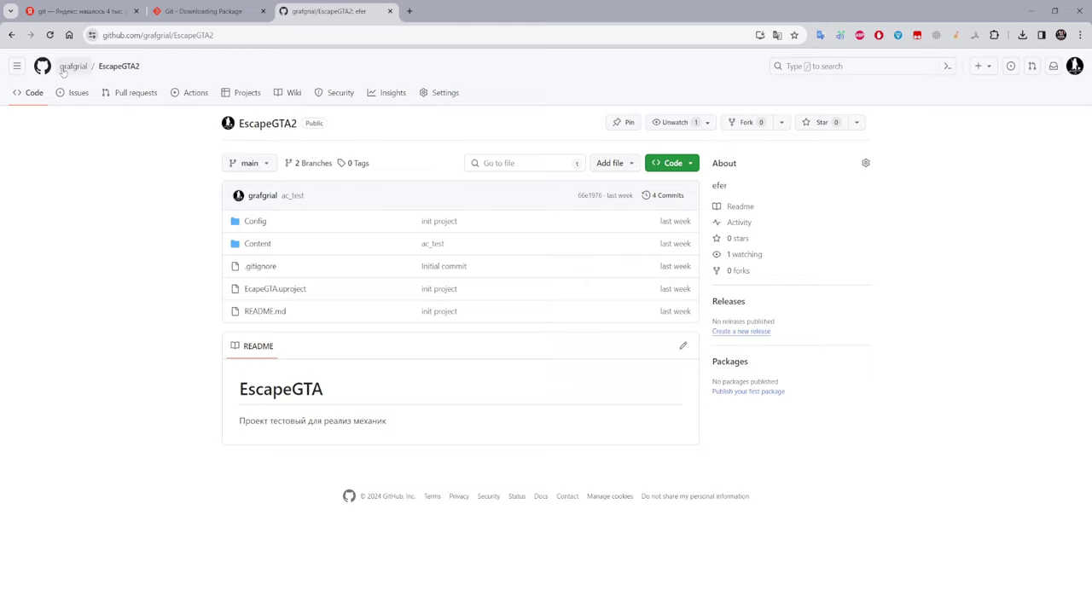
{"action": "left_click", "coordinate": [263, 195]}
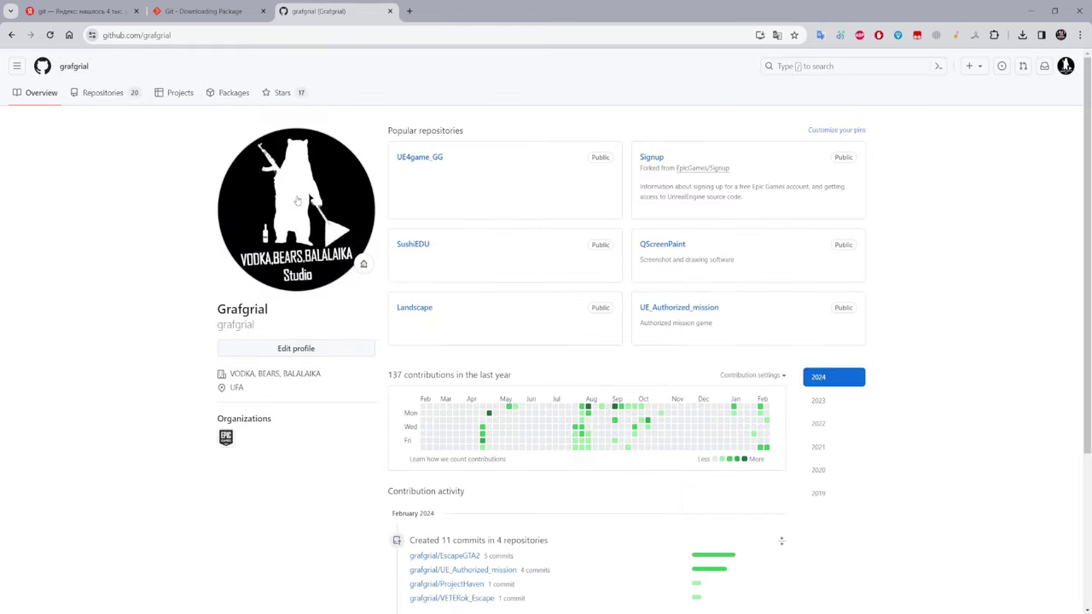
{"action": "scroll", "coordinate": [512, 273], "scroll_direction": "down", "scroll_amount": 3}
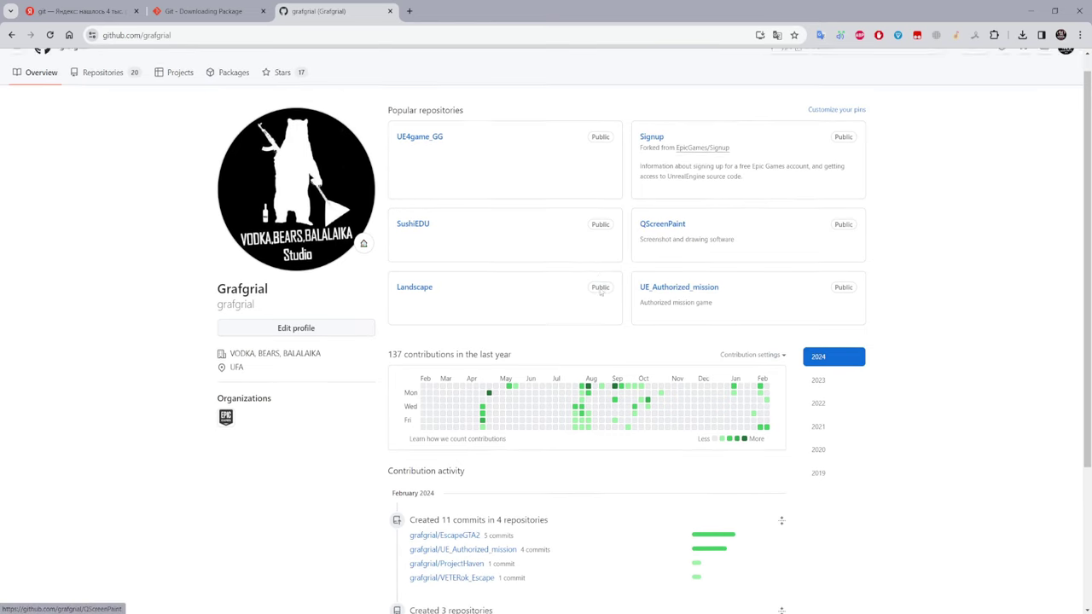
{"action": "scroll", "coordinate": [424, 284], "scroll_direction": "up", "scroll_amount": 3}
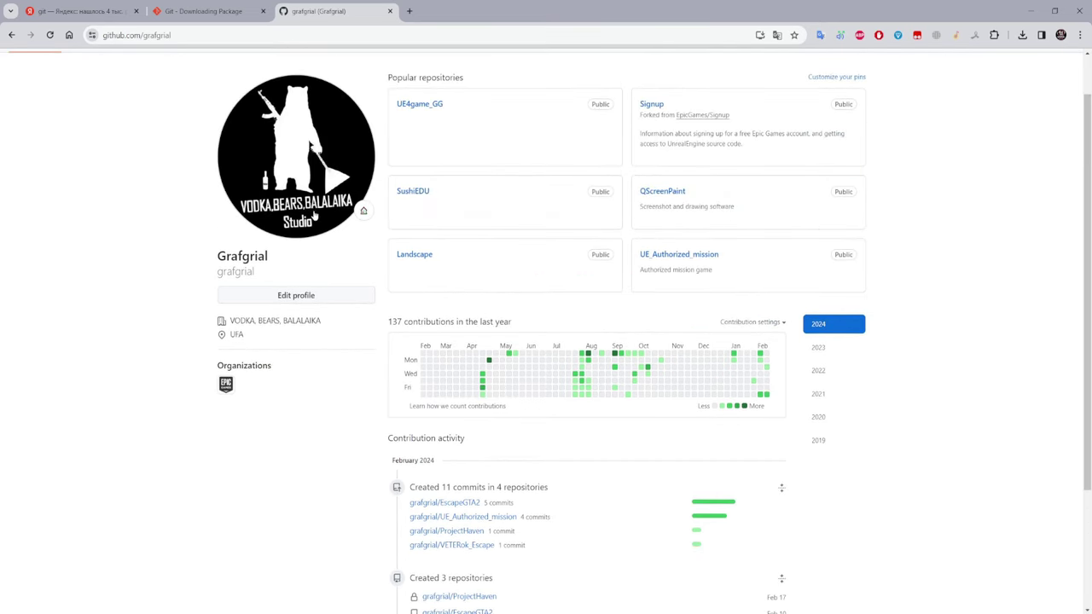
{"action": "scroll", "coordinate": [316, 215], "scroll_direction": "up", "scroll_amount": 1}
{"action": "left_click", "coordinate": [101, 92]}
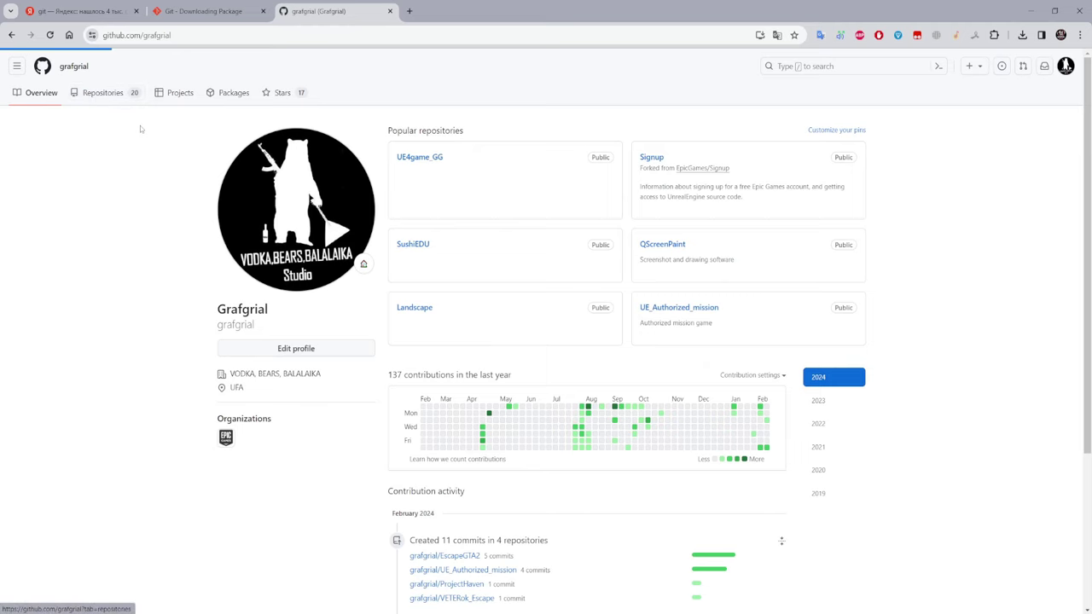
{"action": "scroll", "coordinate": [690, 356], "scroll_direction": "down", "scroll_amount": 1}
{"action": "scroll", "coordinate": [690, 355], "scroll_direction": "down", "scroll_amount": 3}
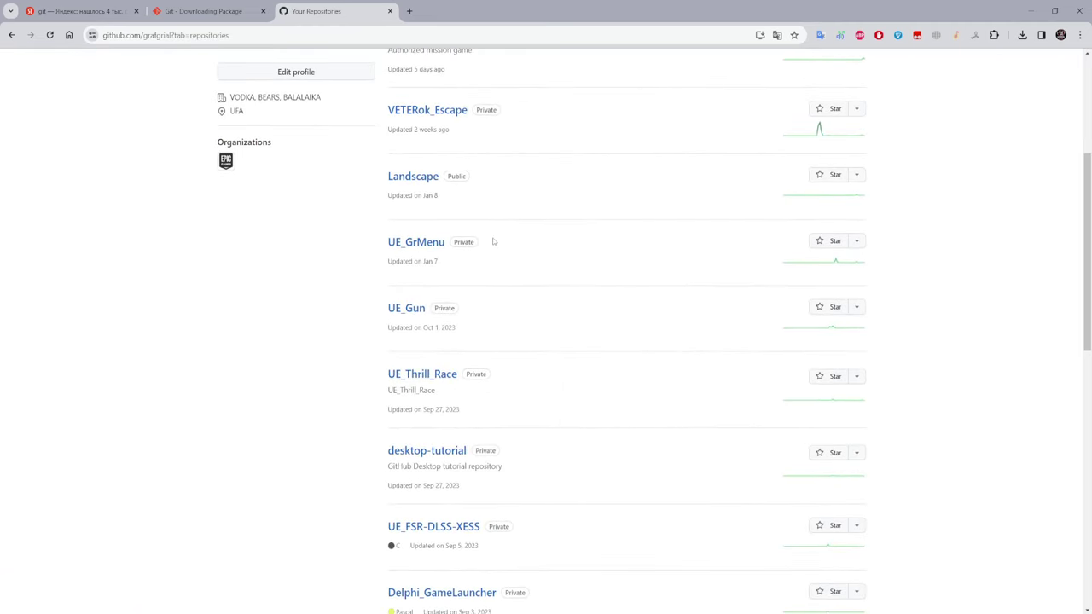
{"action": "scroll", "coordinate": [530, 270], "scroll_direction": "down", "scroll_amount": 9}
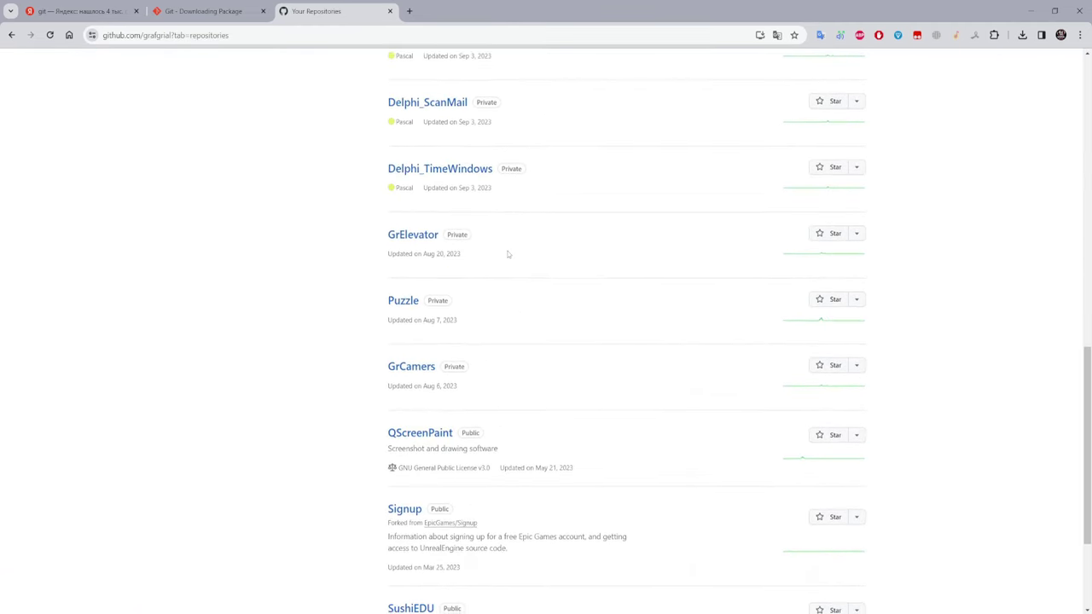
{"action": "scroll", "coordinate": [449, 302], "scroll_direction": "up", "scroll_amount": 8}
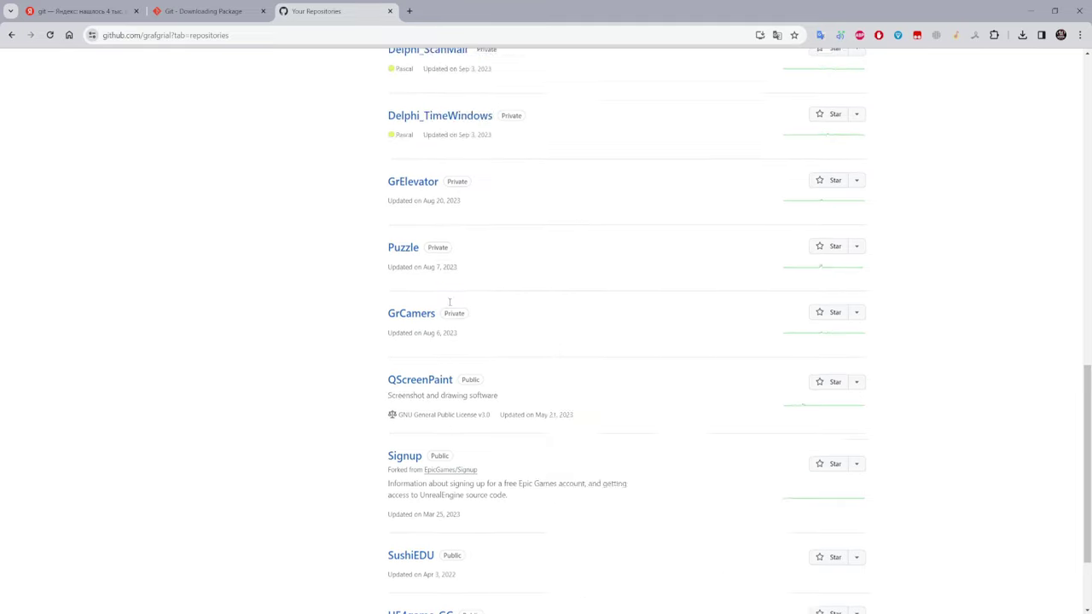
{"action": "scroll", "coordinate": [446, 331], "scroll_direction": "up", "scroll_amount": 3}
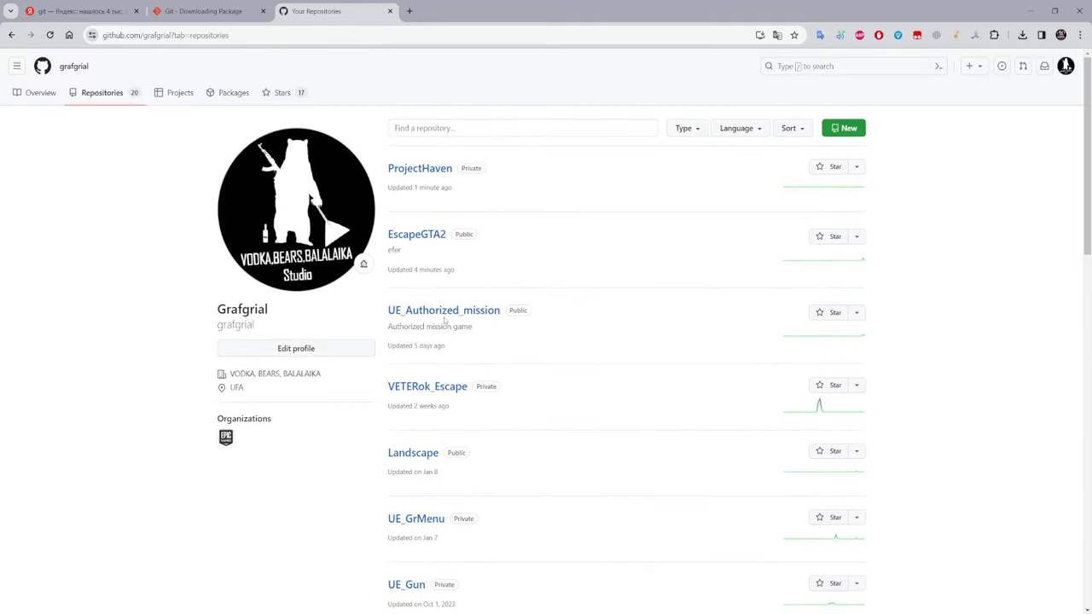
Open the VETERok_Escape repository's collaborator access settings and select the first listed collaborator's username for copying
{"action": "left_click", "coordinate": [427, 387]}
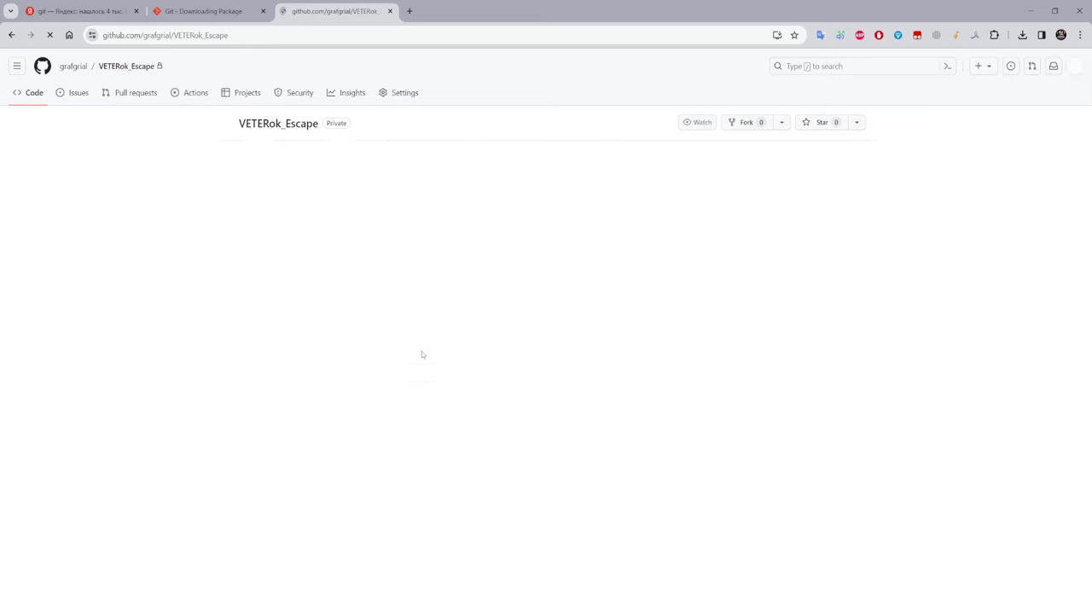
{"action": "left_click", "coordinate": [399, 93]}
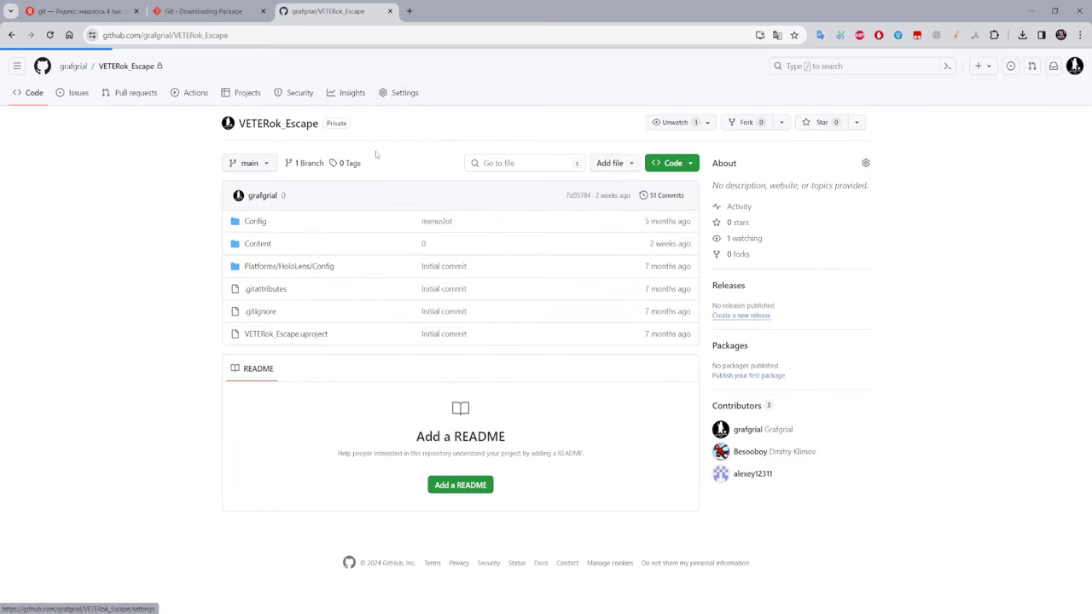
{"action": "left_click", "coordinate": [274, 173]}
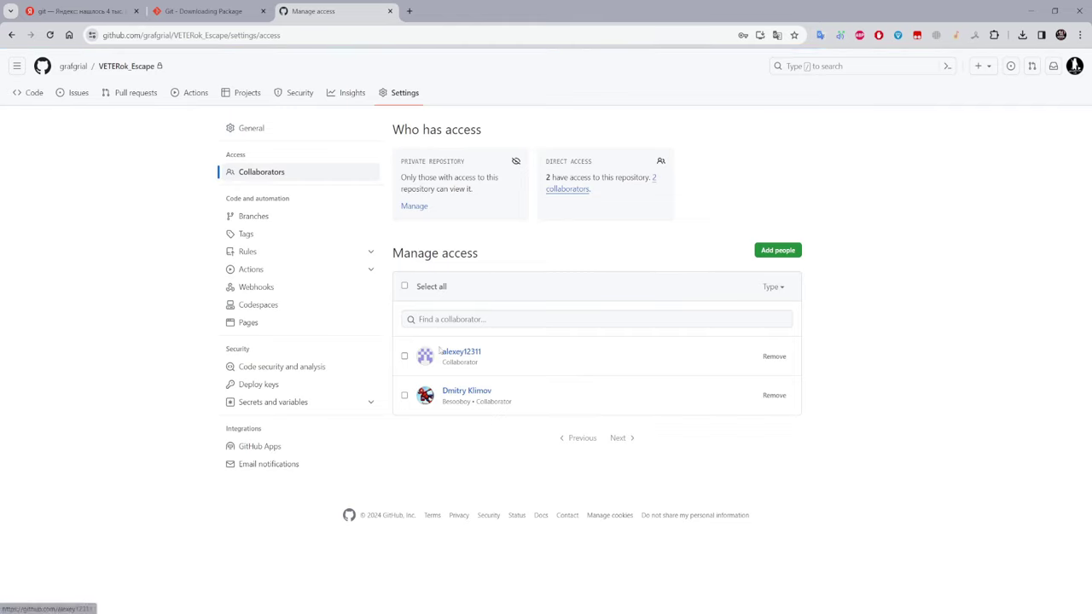
{"action": "right_click", "coordinate": [447, 355]}
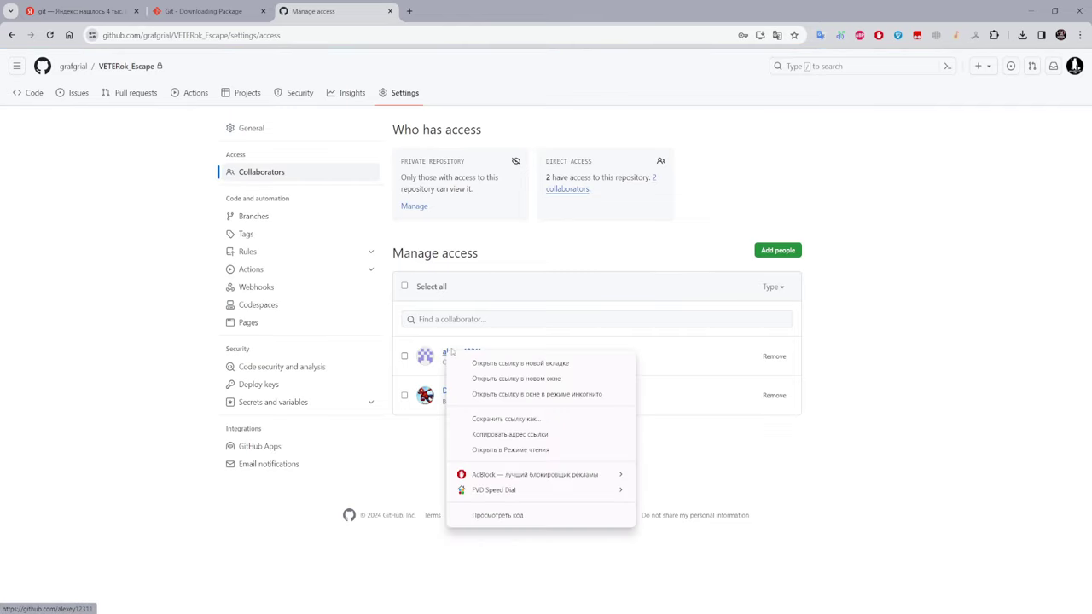
{"action": "left_click_drag", "start_coordinate": [441, 352], "coordinate": [479, 361]}
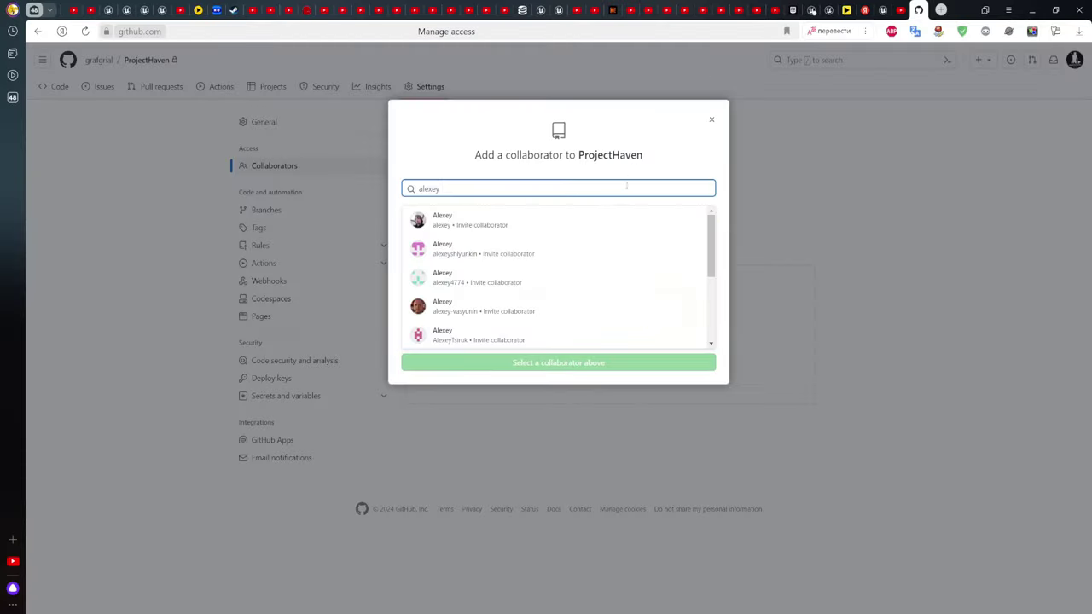
Return to ProjectHaven's collaborator invitation, search for the collaborator's full username, select the exact match and dismiss the dialog
{"action": "type", "text": "alexey12311"}
{"action": "key", "text": "ctrl+a"}
{"action": "type", "text": "alexey12311"}
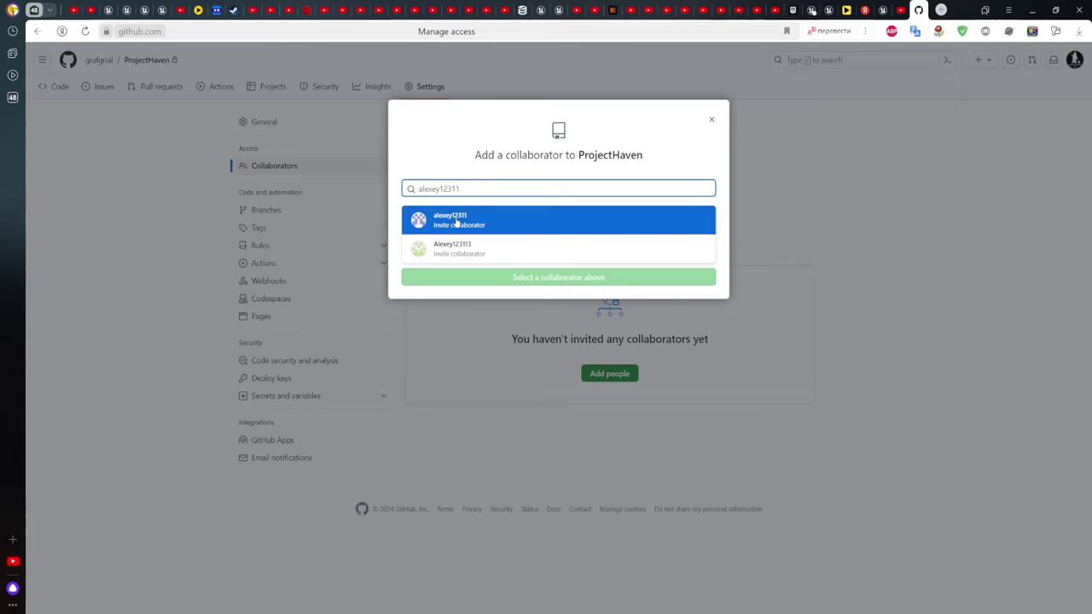
{"action": "left_click", "coordinate": [457, 222]}
{"action": "left_click", "coordinate": [918, 162]}
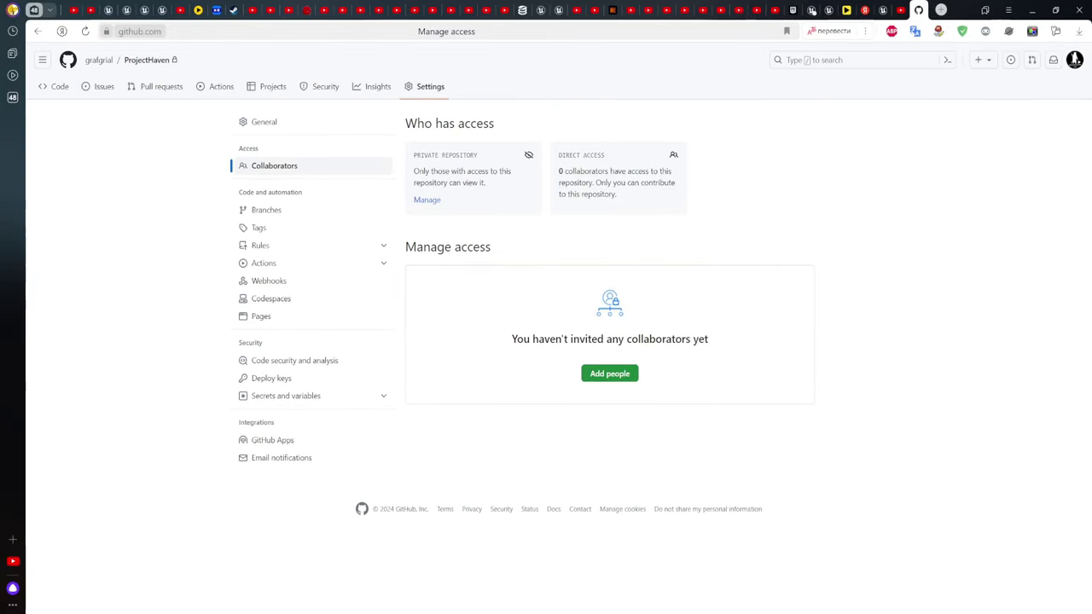
Reopen the ProjectHaven invitation with the chosen collaborator and close it without adding anyone
{"action": "left_click", "coordinate": [633, 377]}
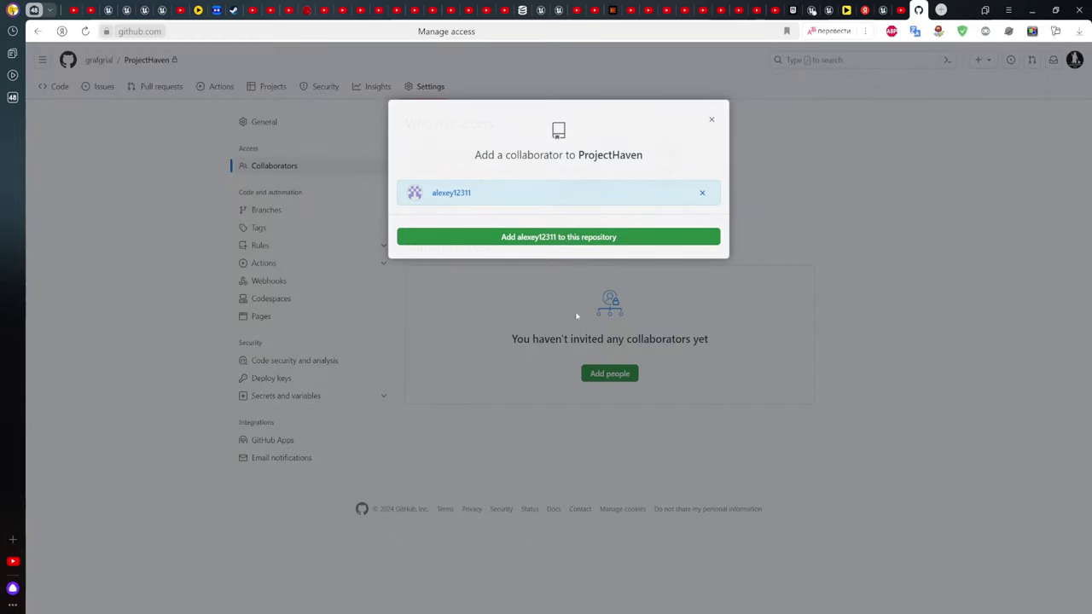
{"action": "left_click", "coordinate": [549, 239]}
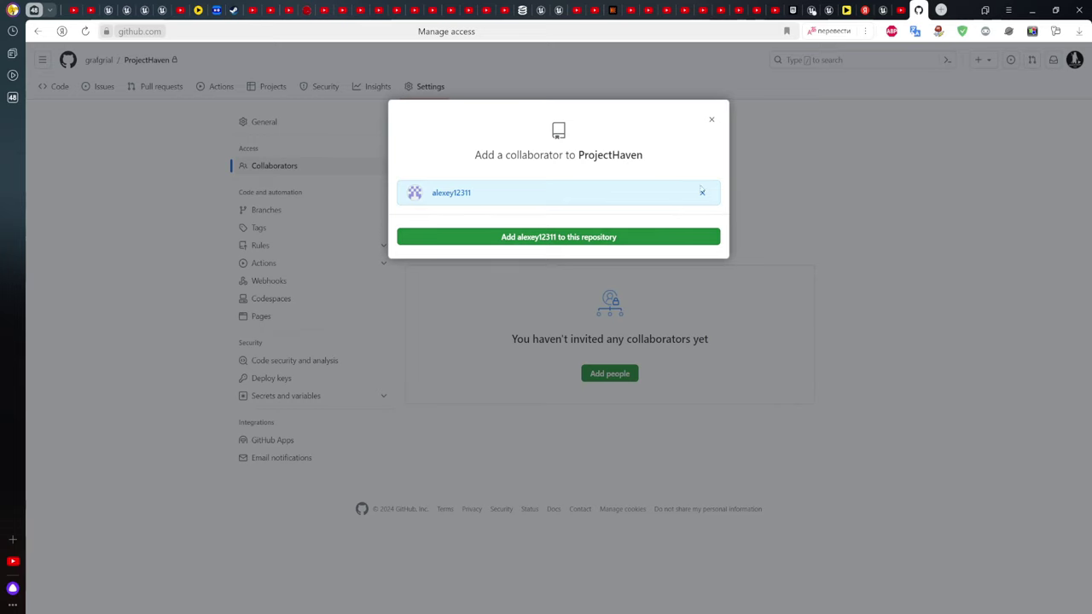
{"action": "left_click", "coordinate": [712, 120]}
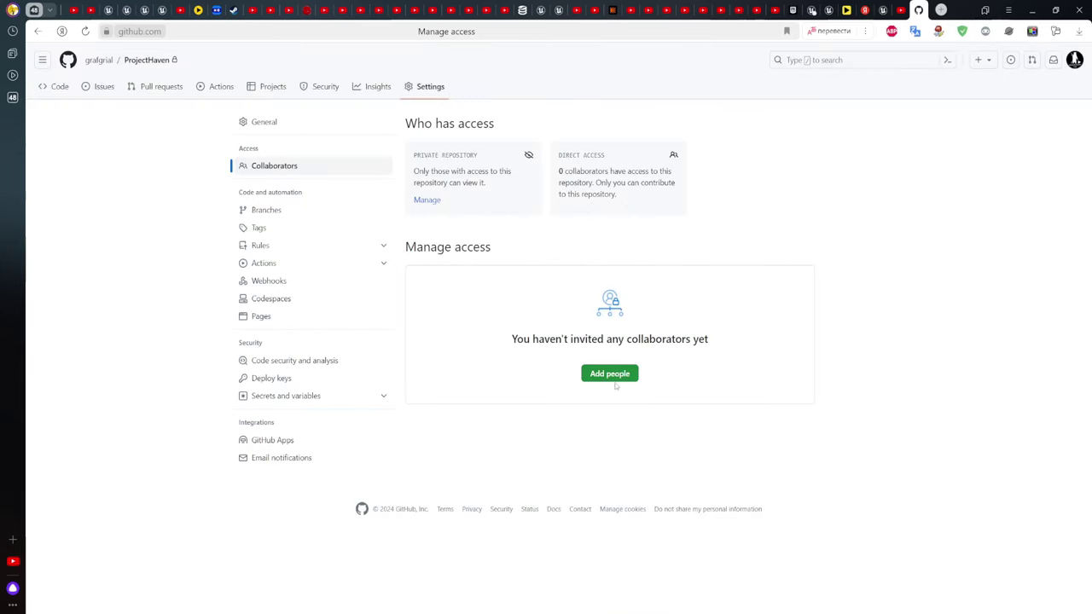
Minimize the browser to return to GitHub Desktop and move its window slightly up the desktop
{"action": "left_click", "coordinate": [1032, 9]}
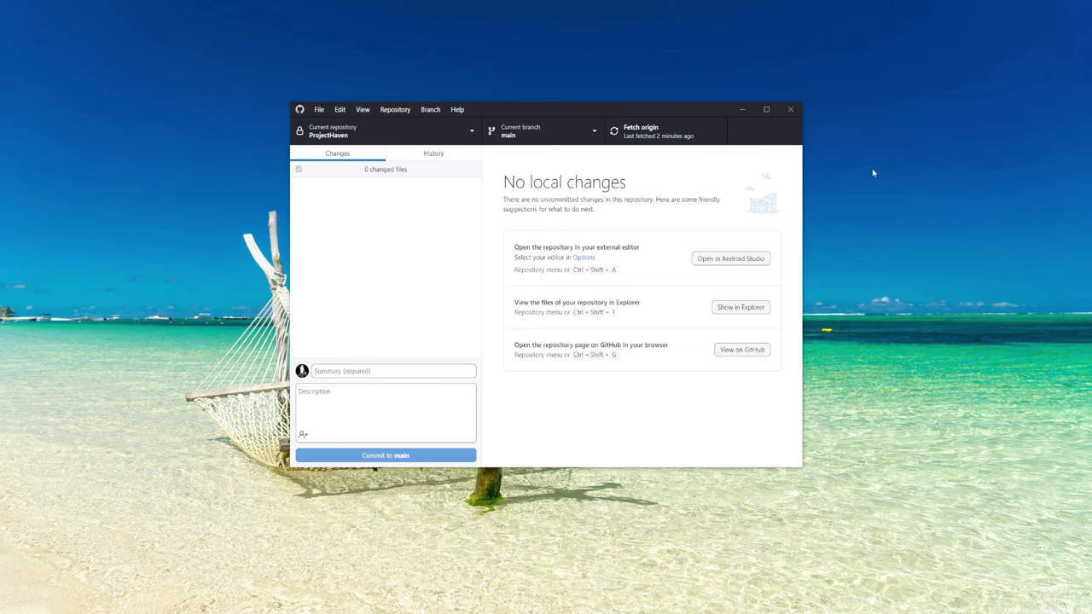
{"action": "left_click_drag", "start_coordinate": [545, 113], "coordinate": [531, 87]}
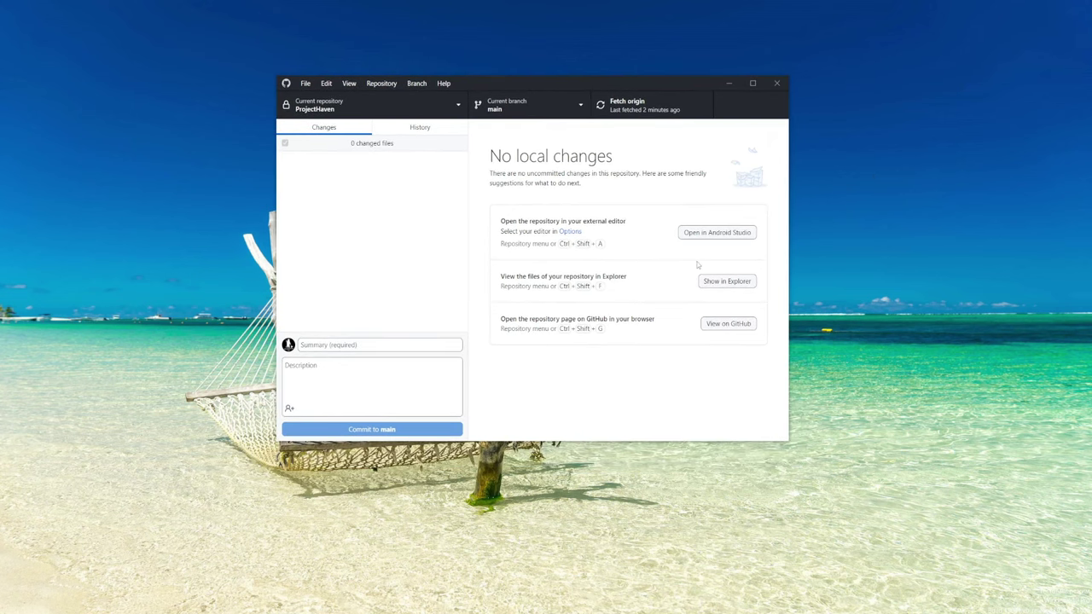